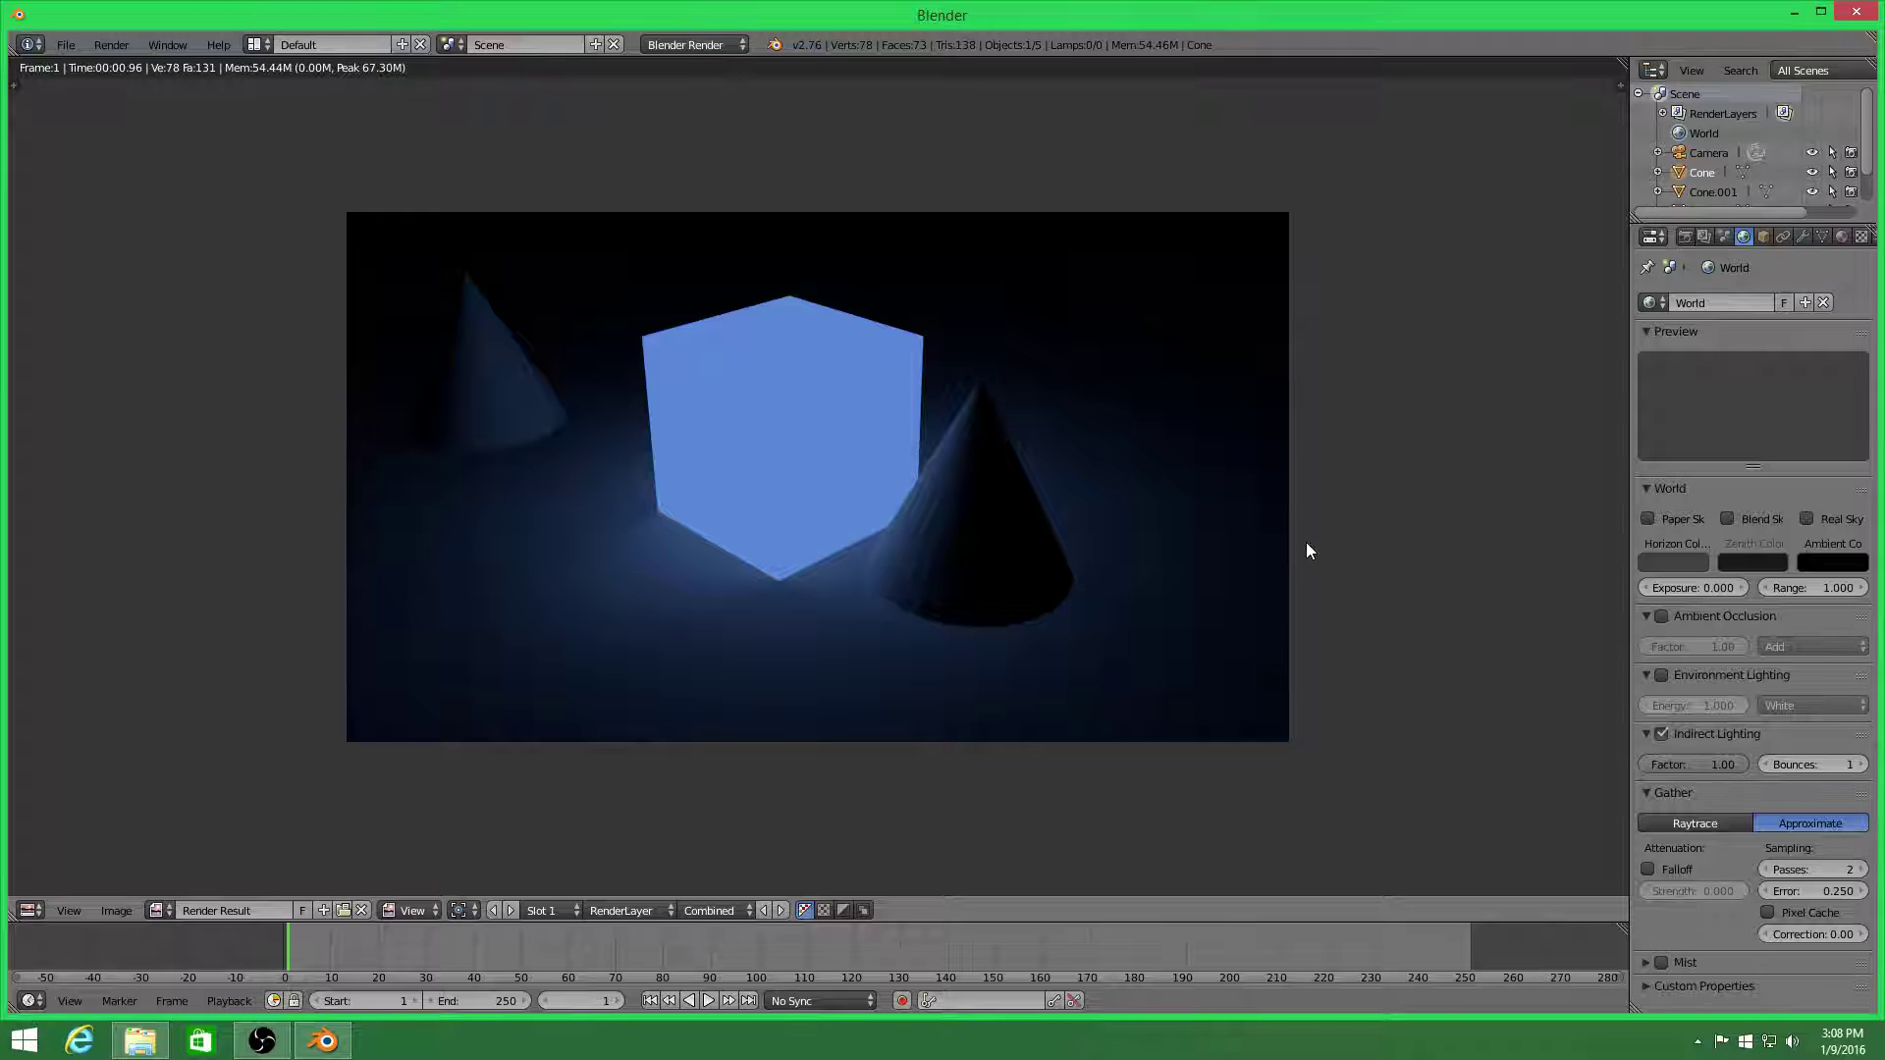
Close the render result and leave camera view to see the whole scene
key(Escape)
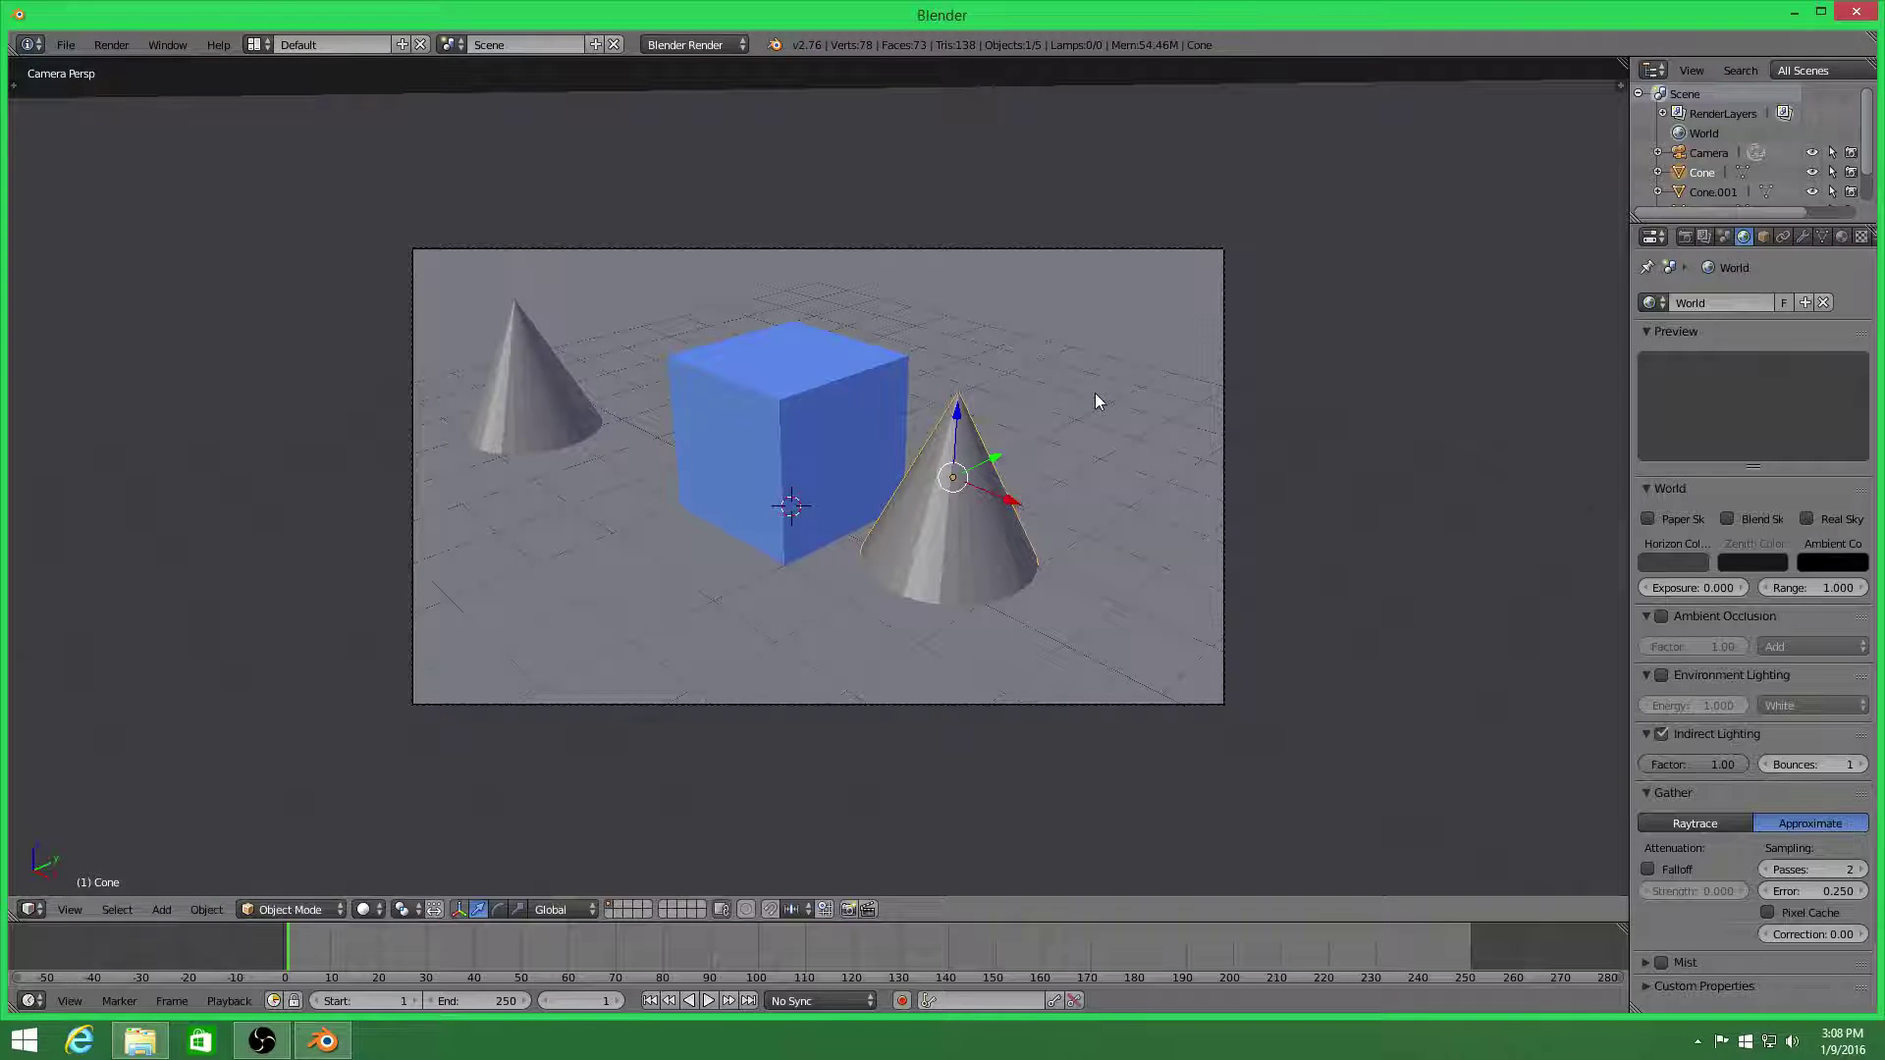
key(KP_0)
Delete all objects, then add a cube and raise it one unit along Z
key(a)
key(a)
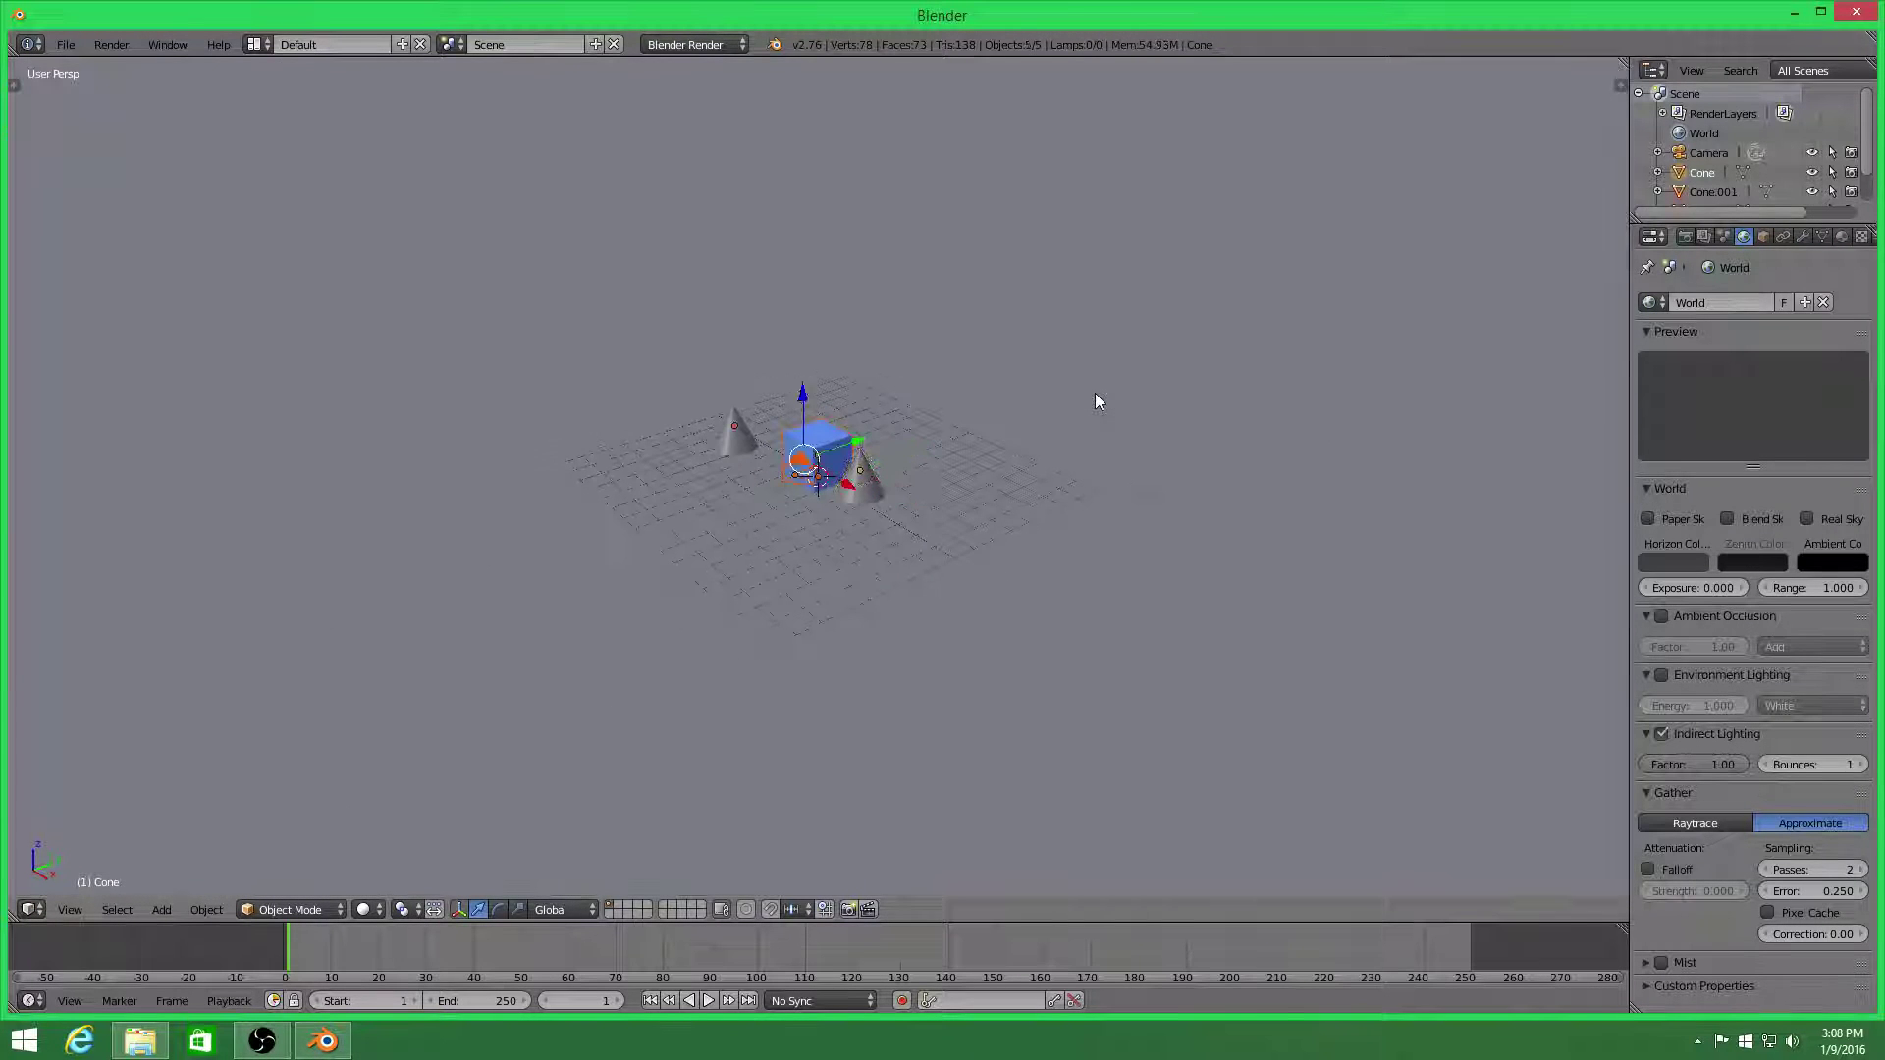
key(Delete)
key(shift+a)
mouse_move(1072, 386)
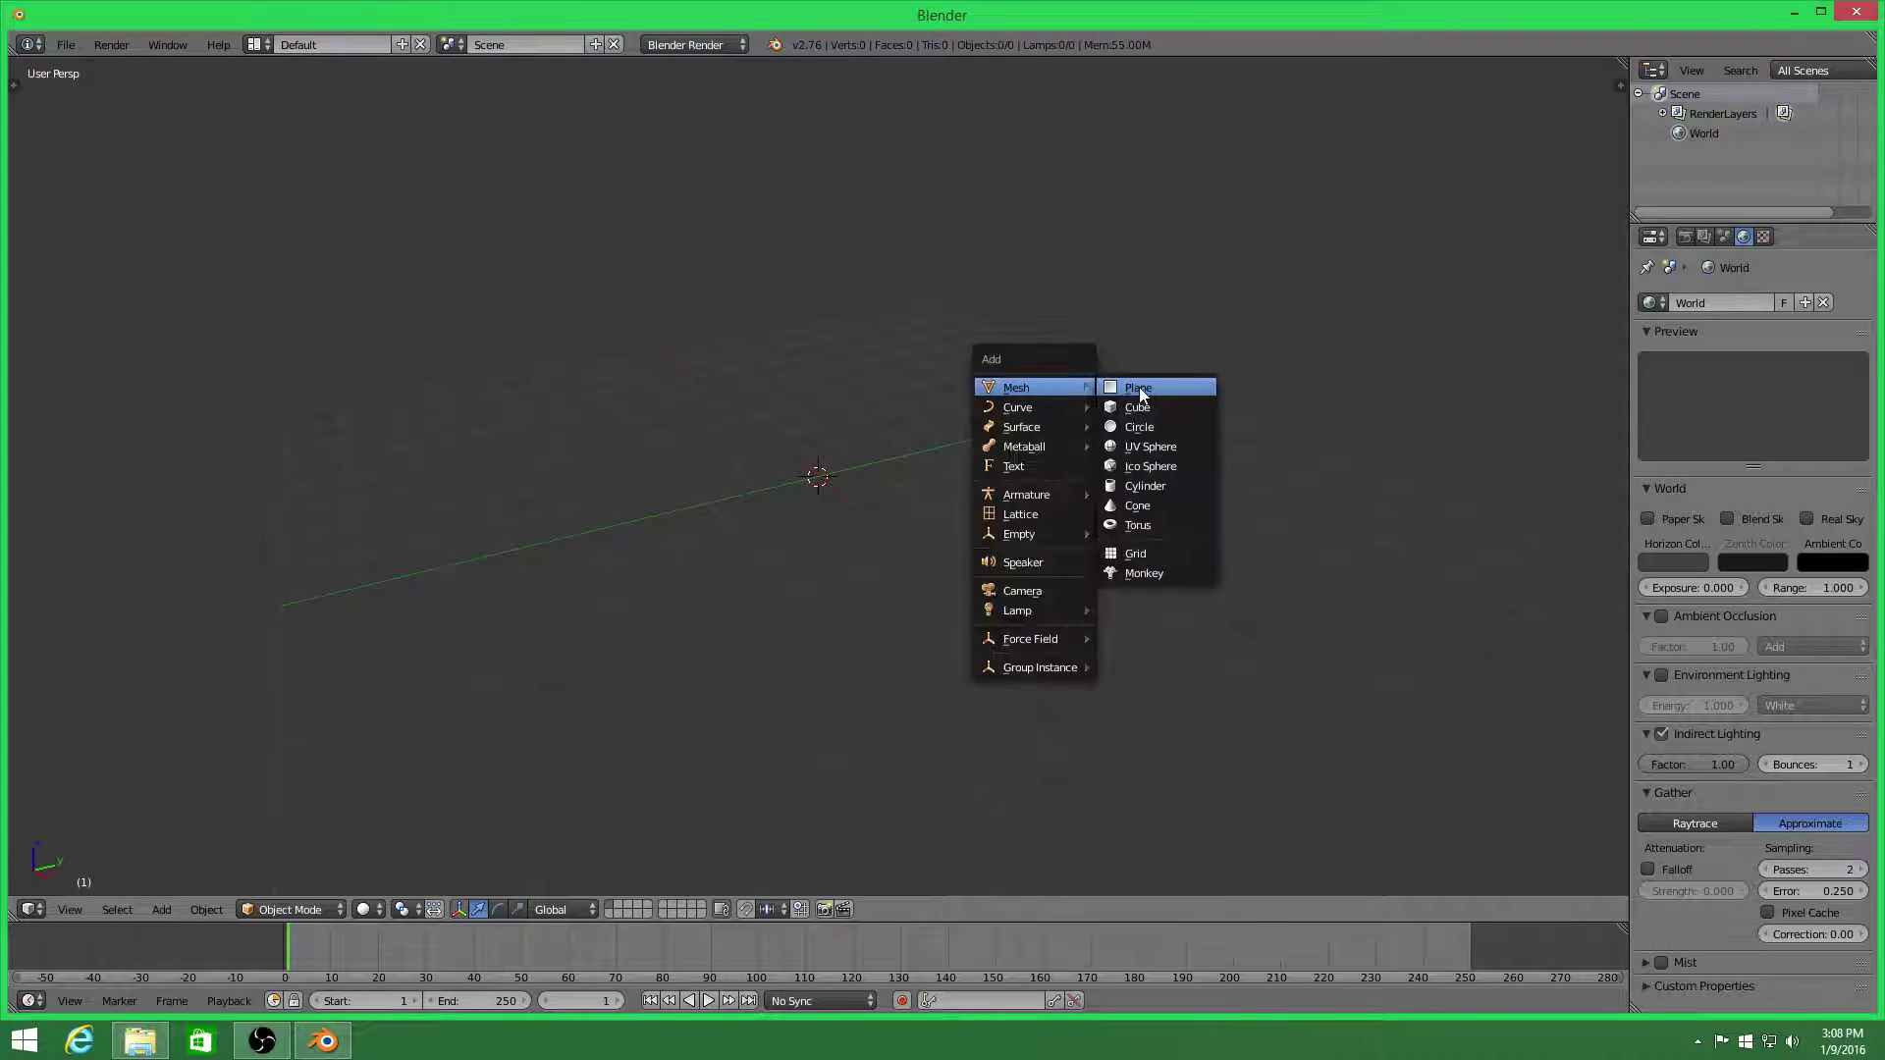
click(1138, 404)
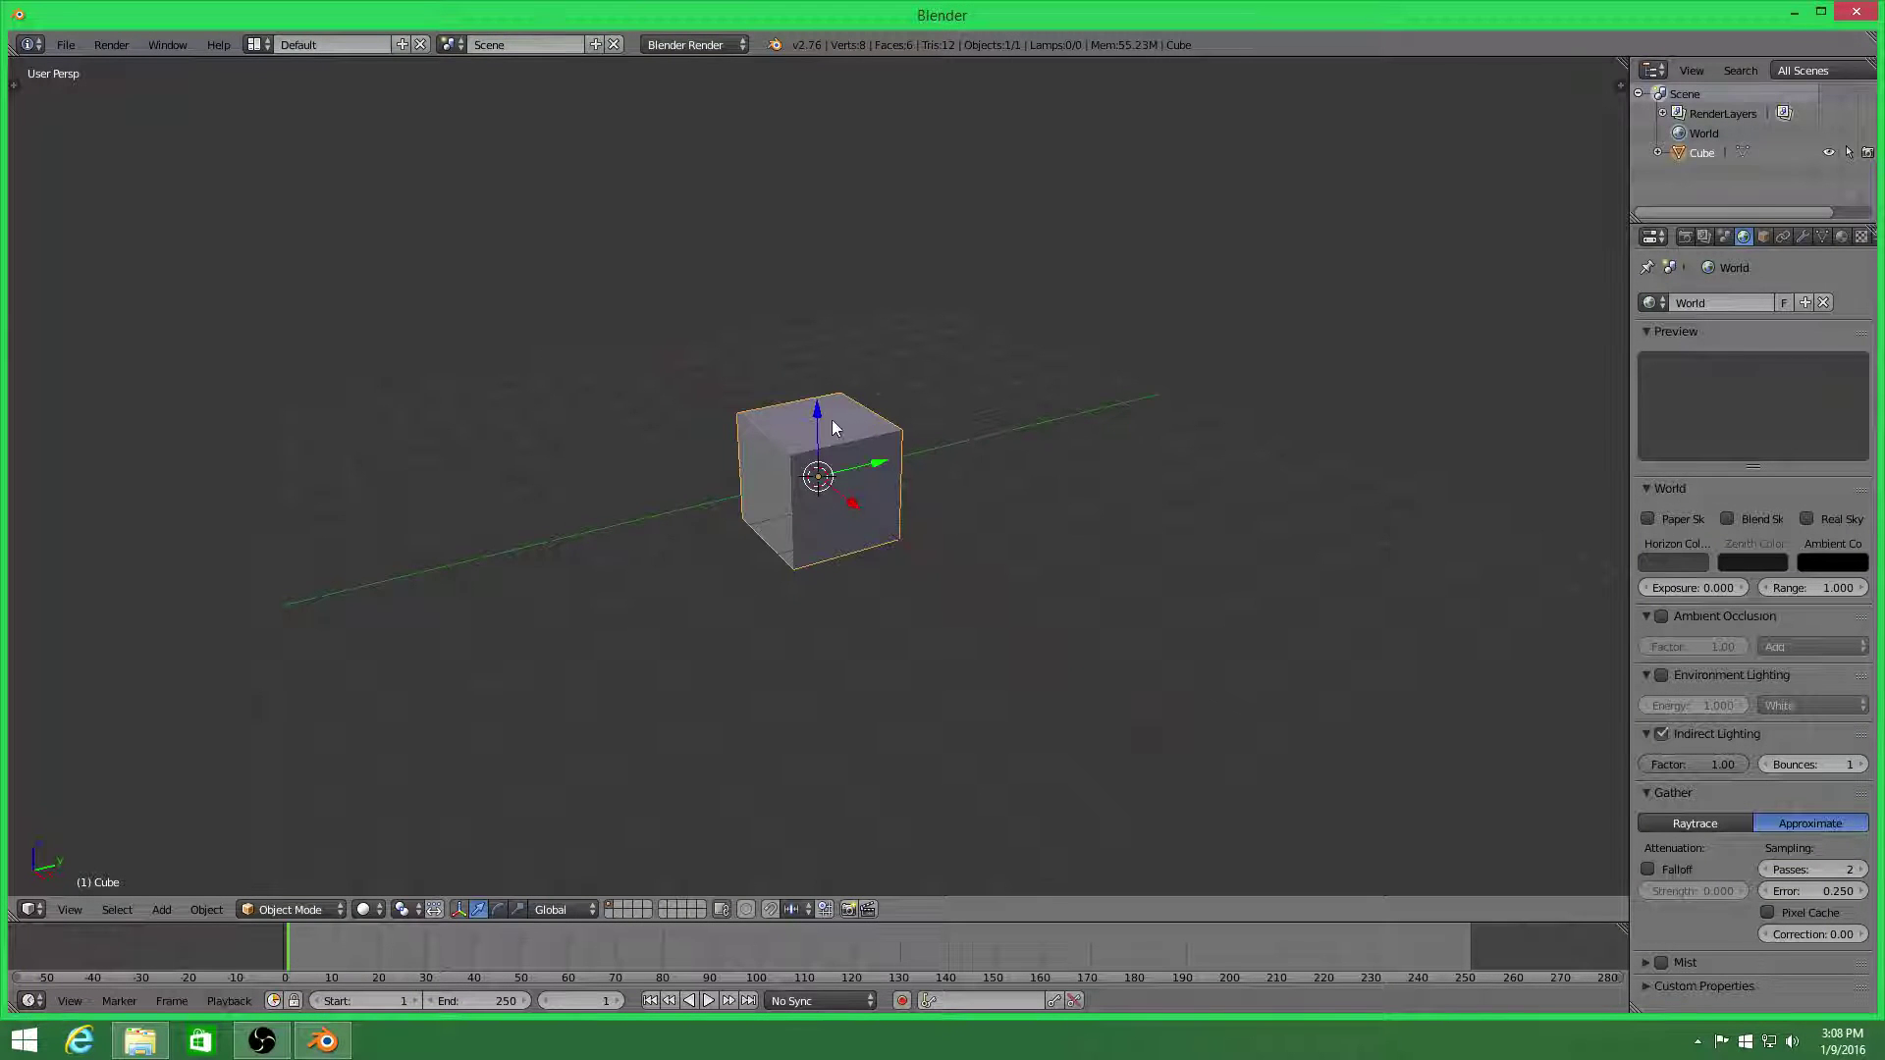
key(g)
key(z)
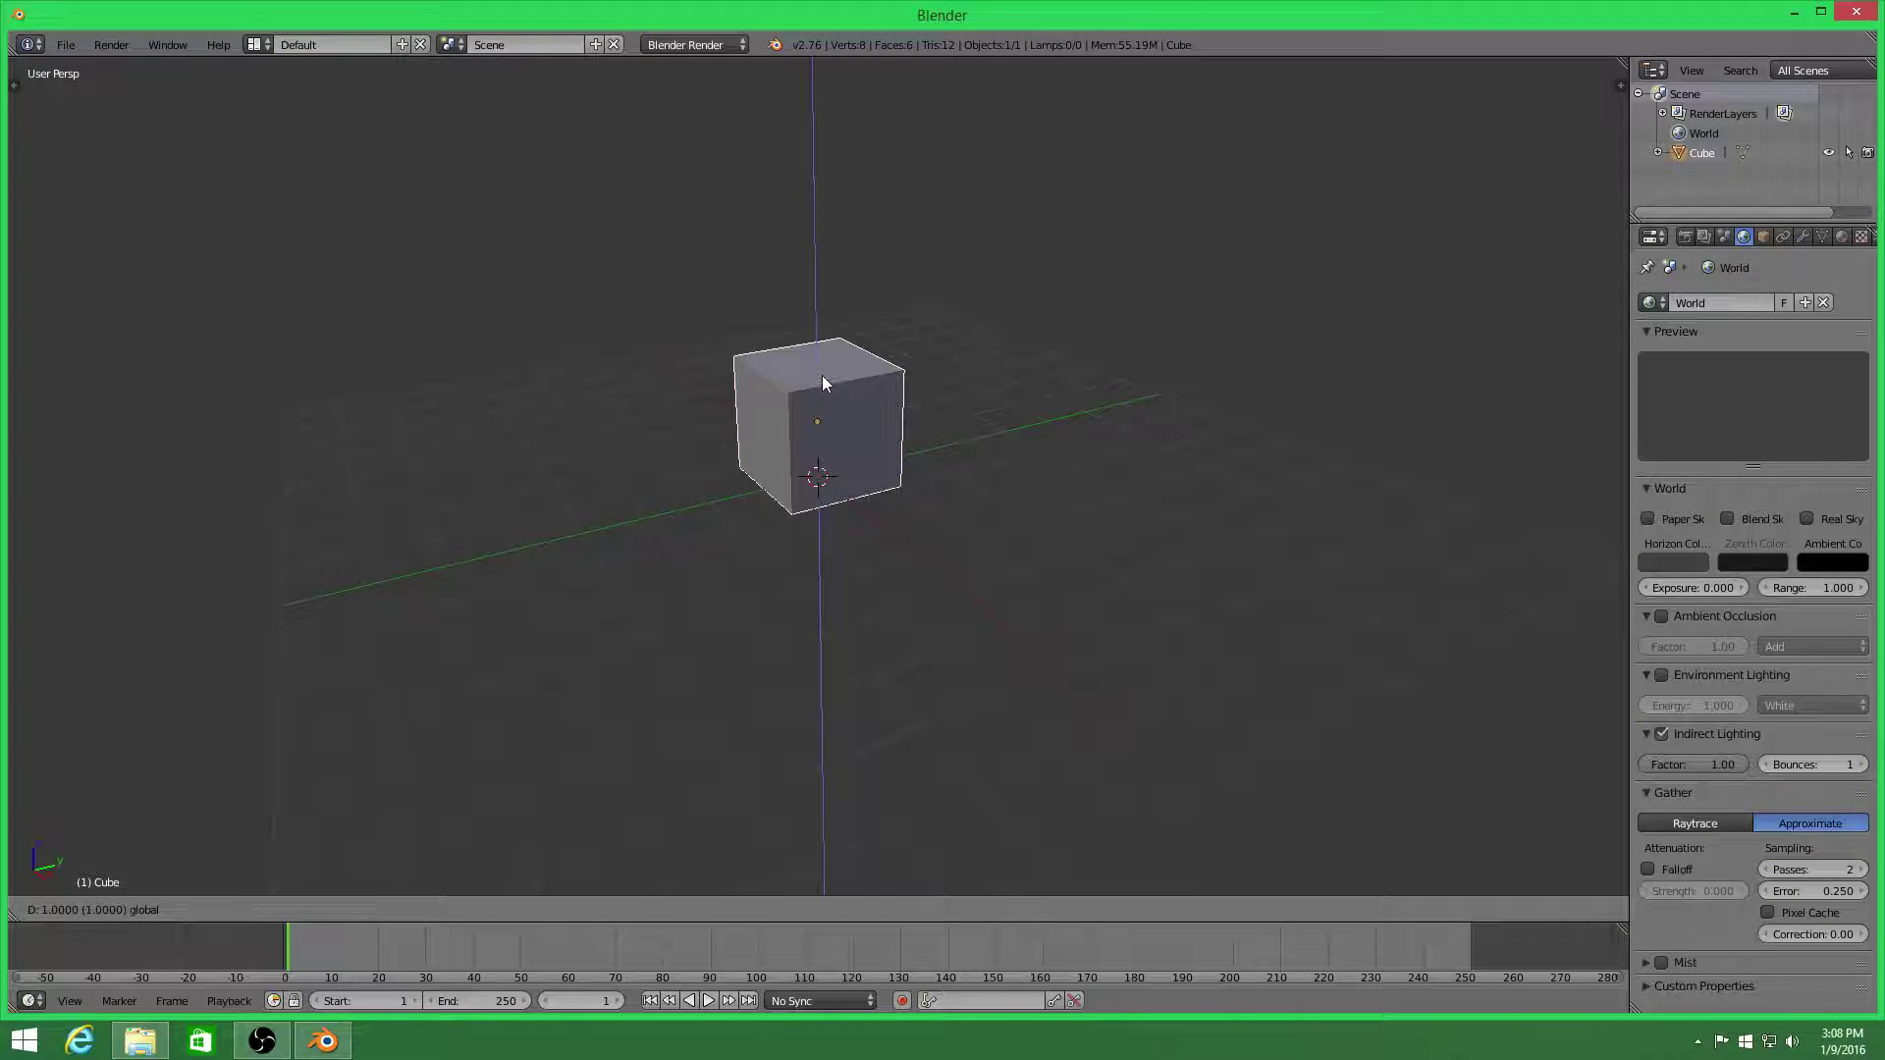
click(823, 377)
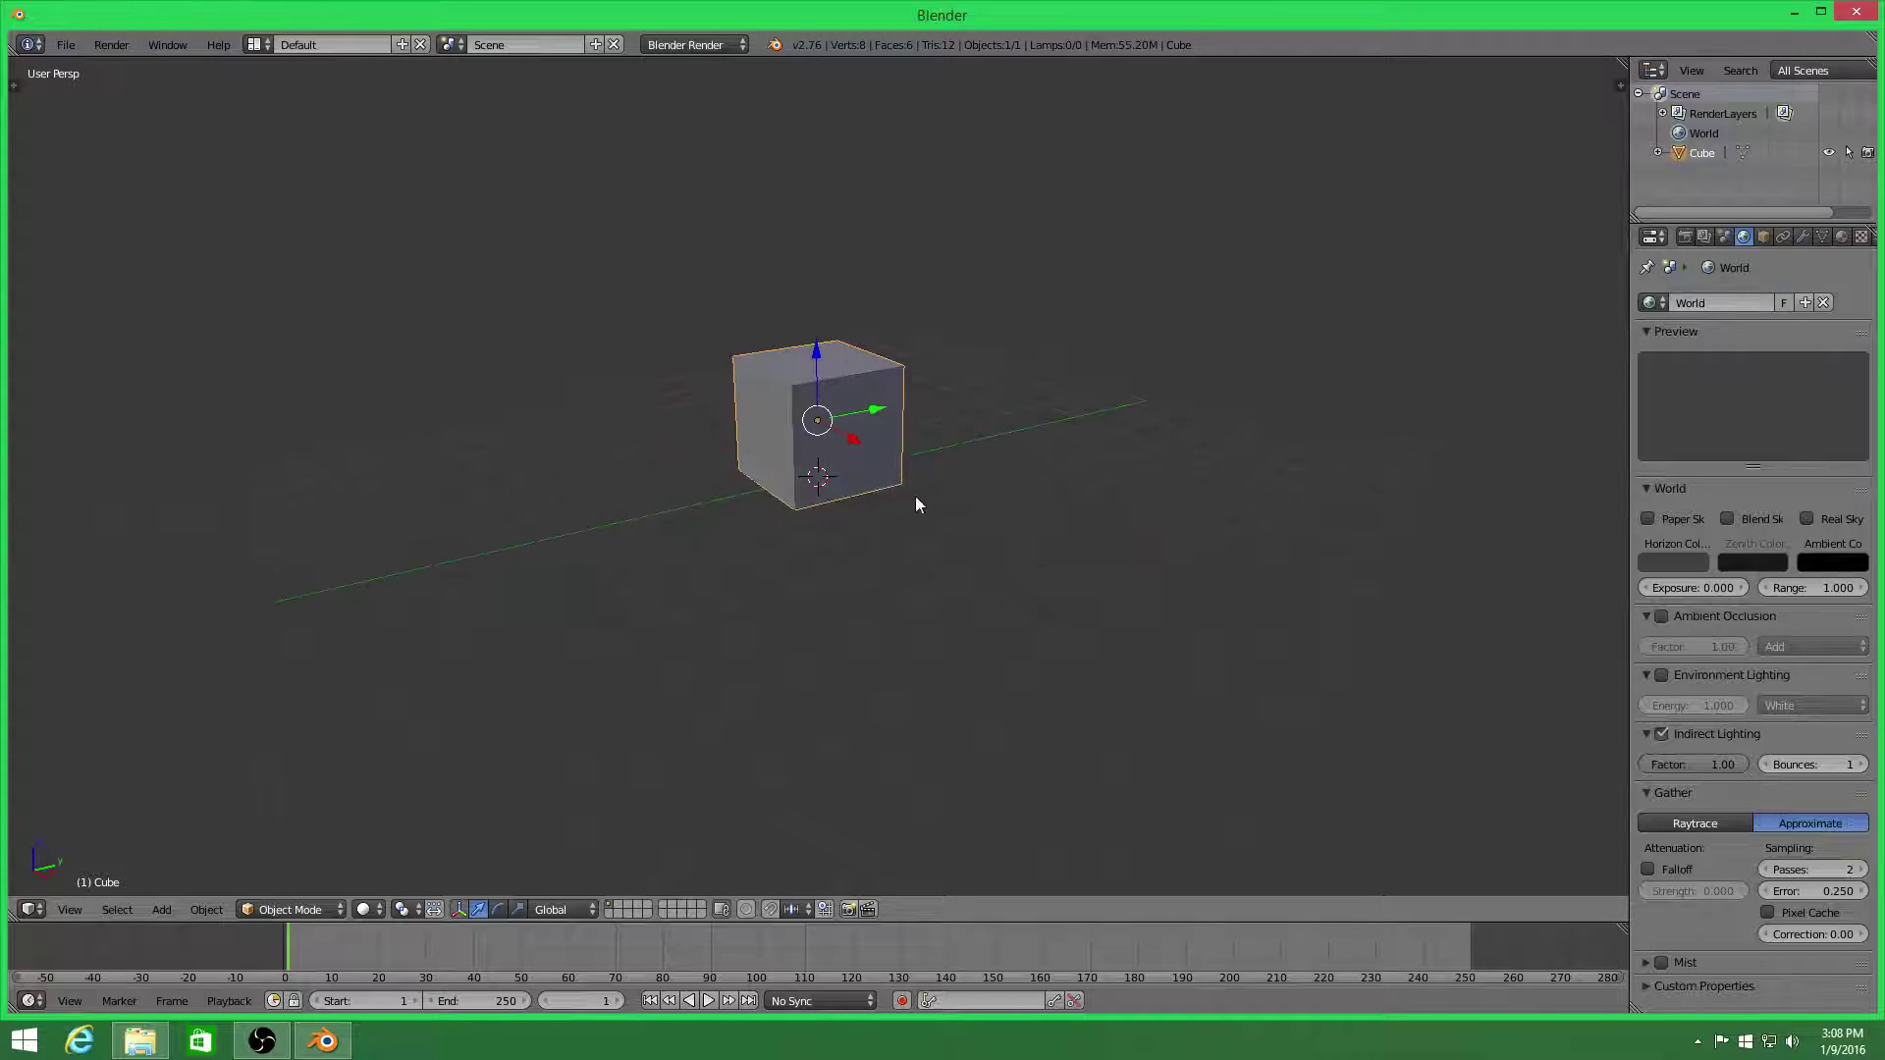
Add a UV sphere, raise it, and move it along X to sit beside the cube
key(shift+a)
mouse_move(988, 387)
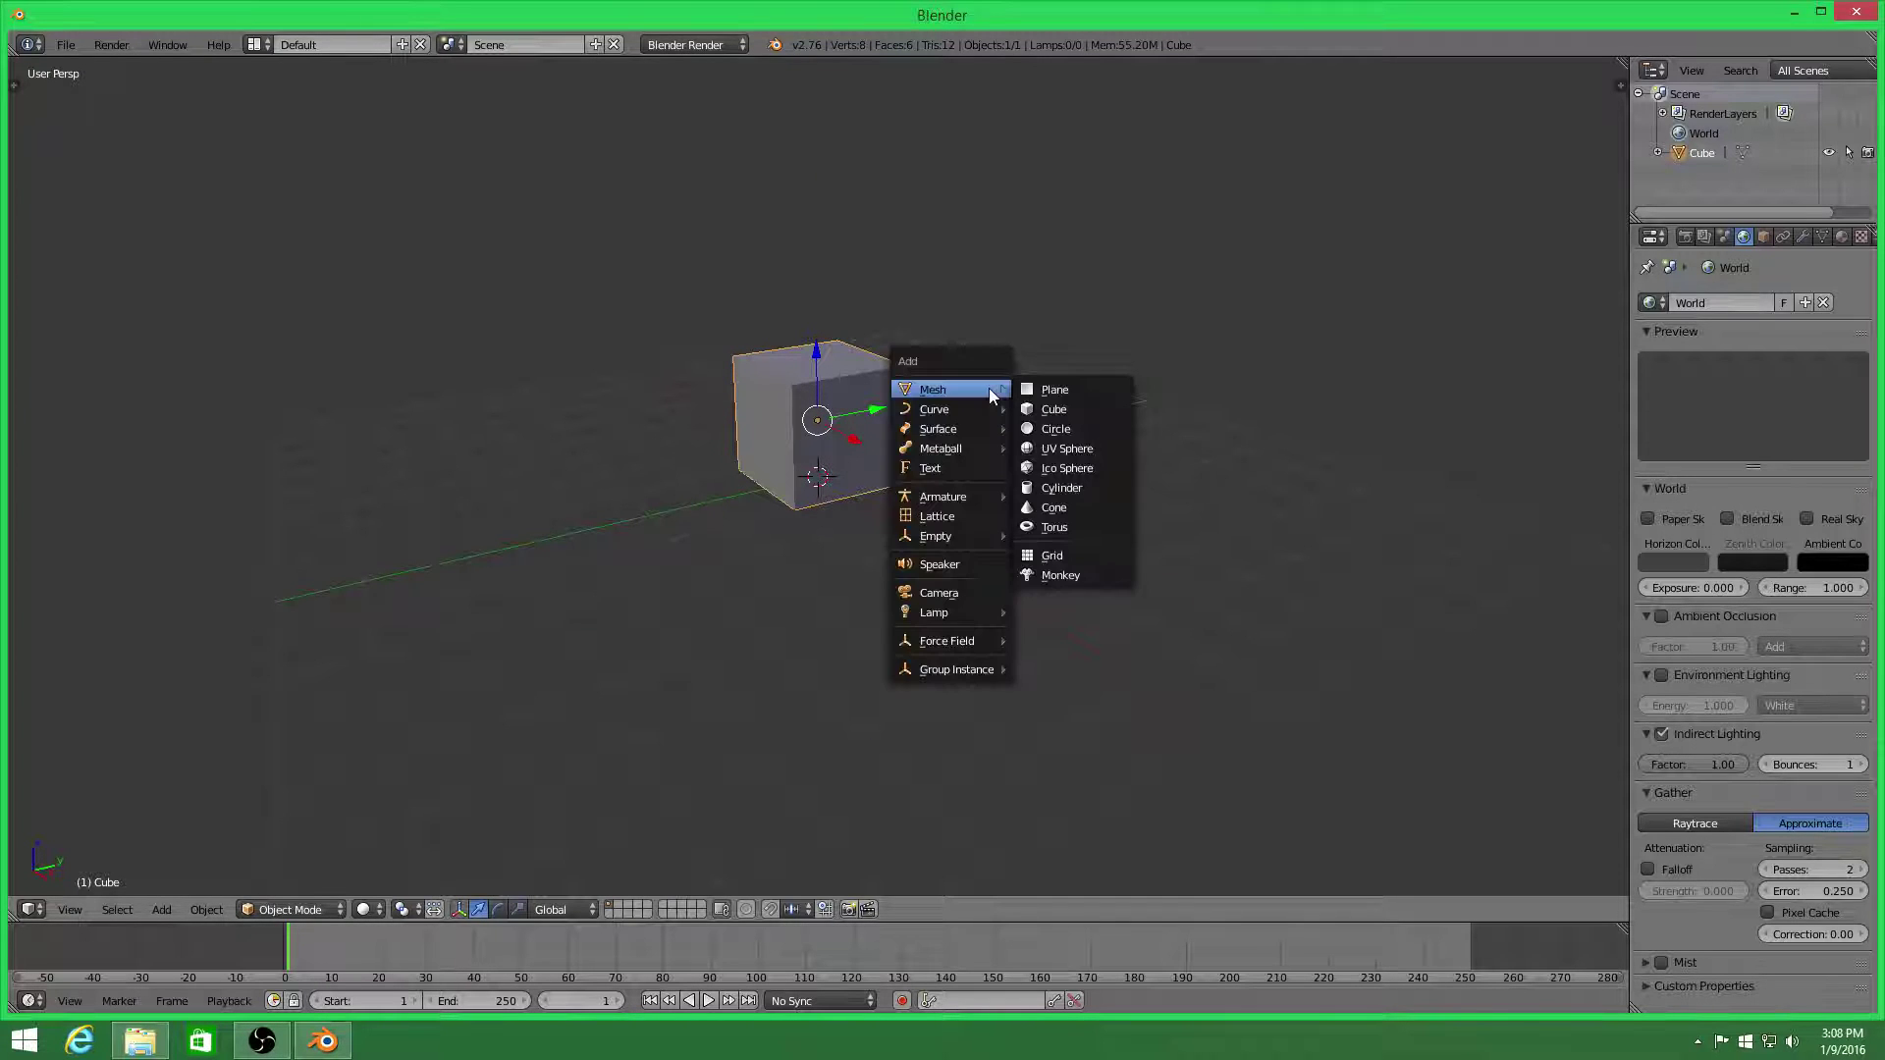
click(1080, 448)
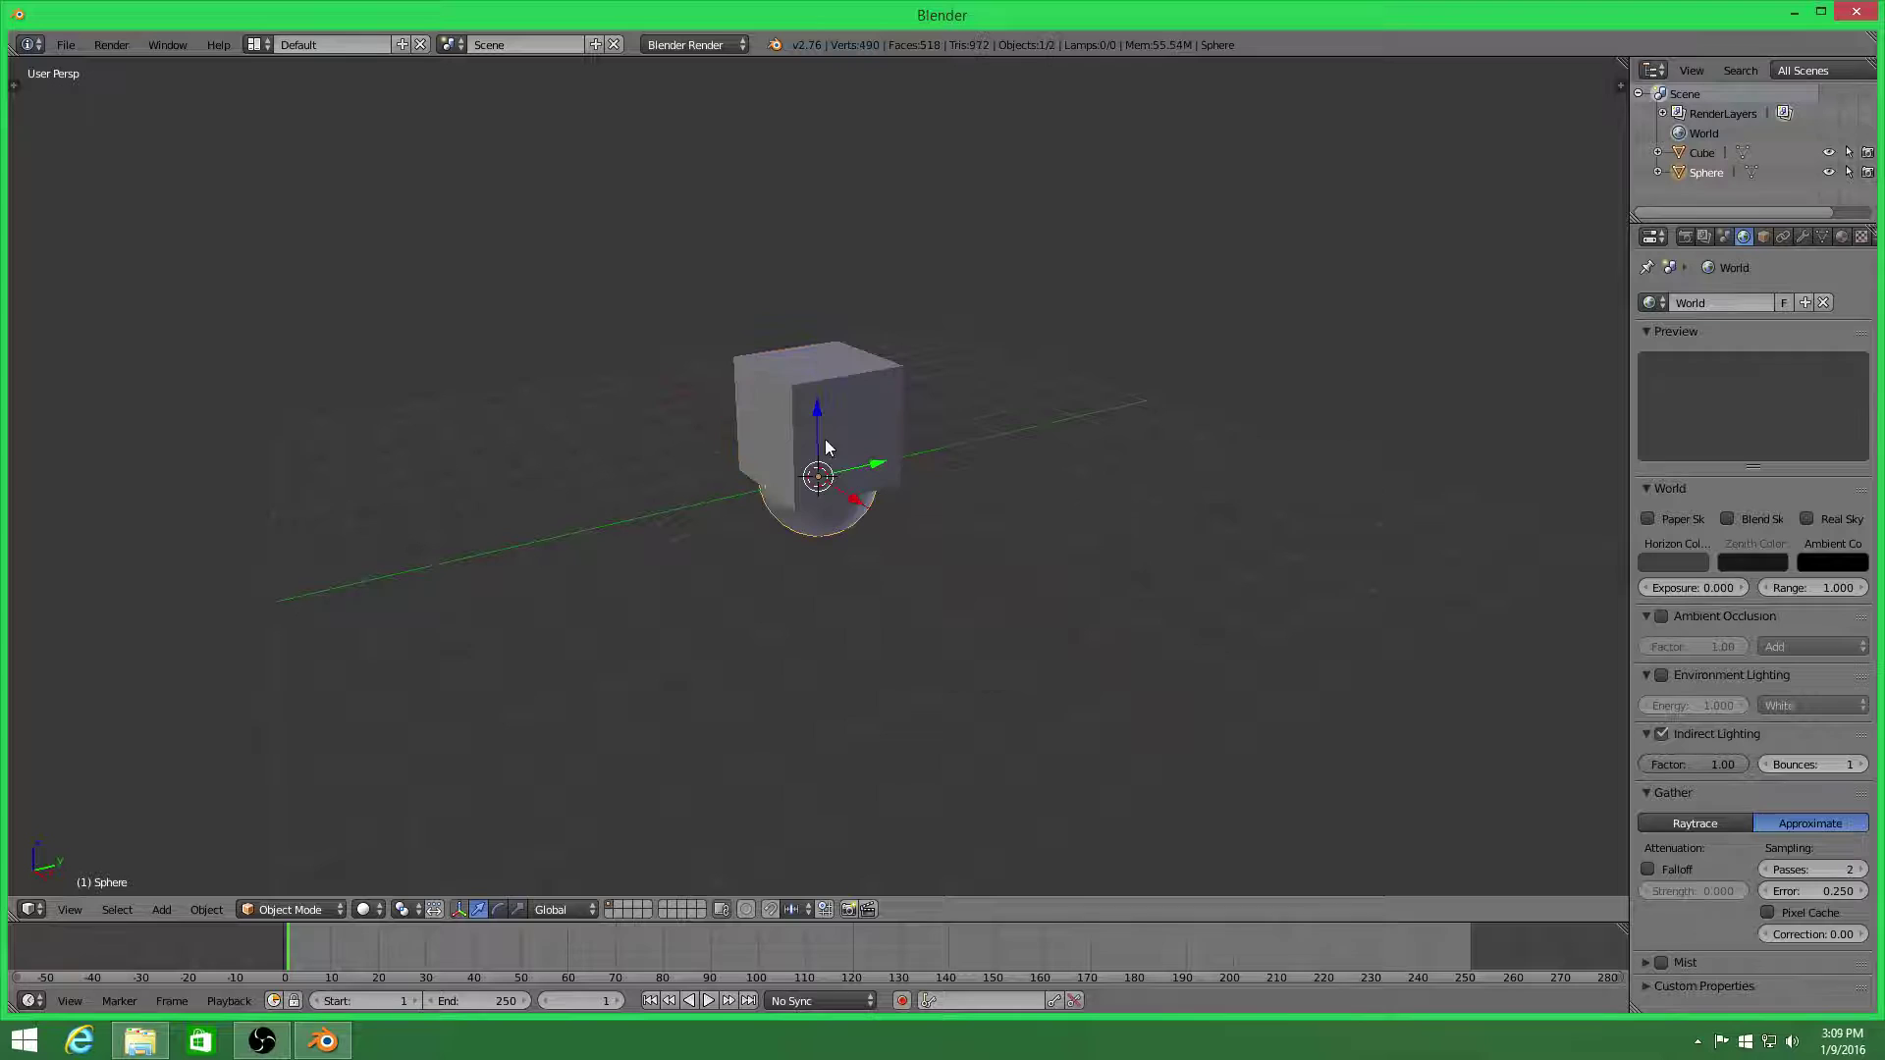
key(g)
key(z)
click(834, 407)
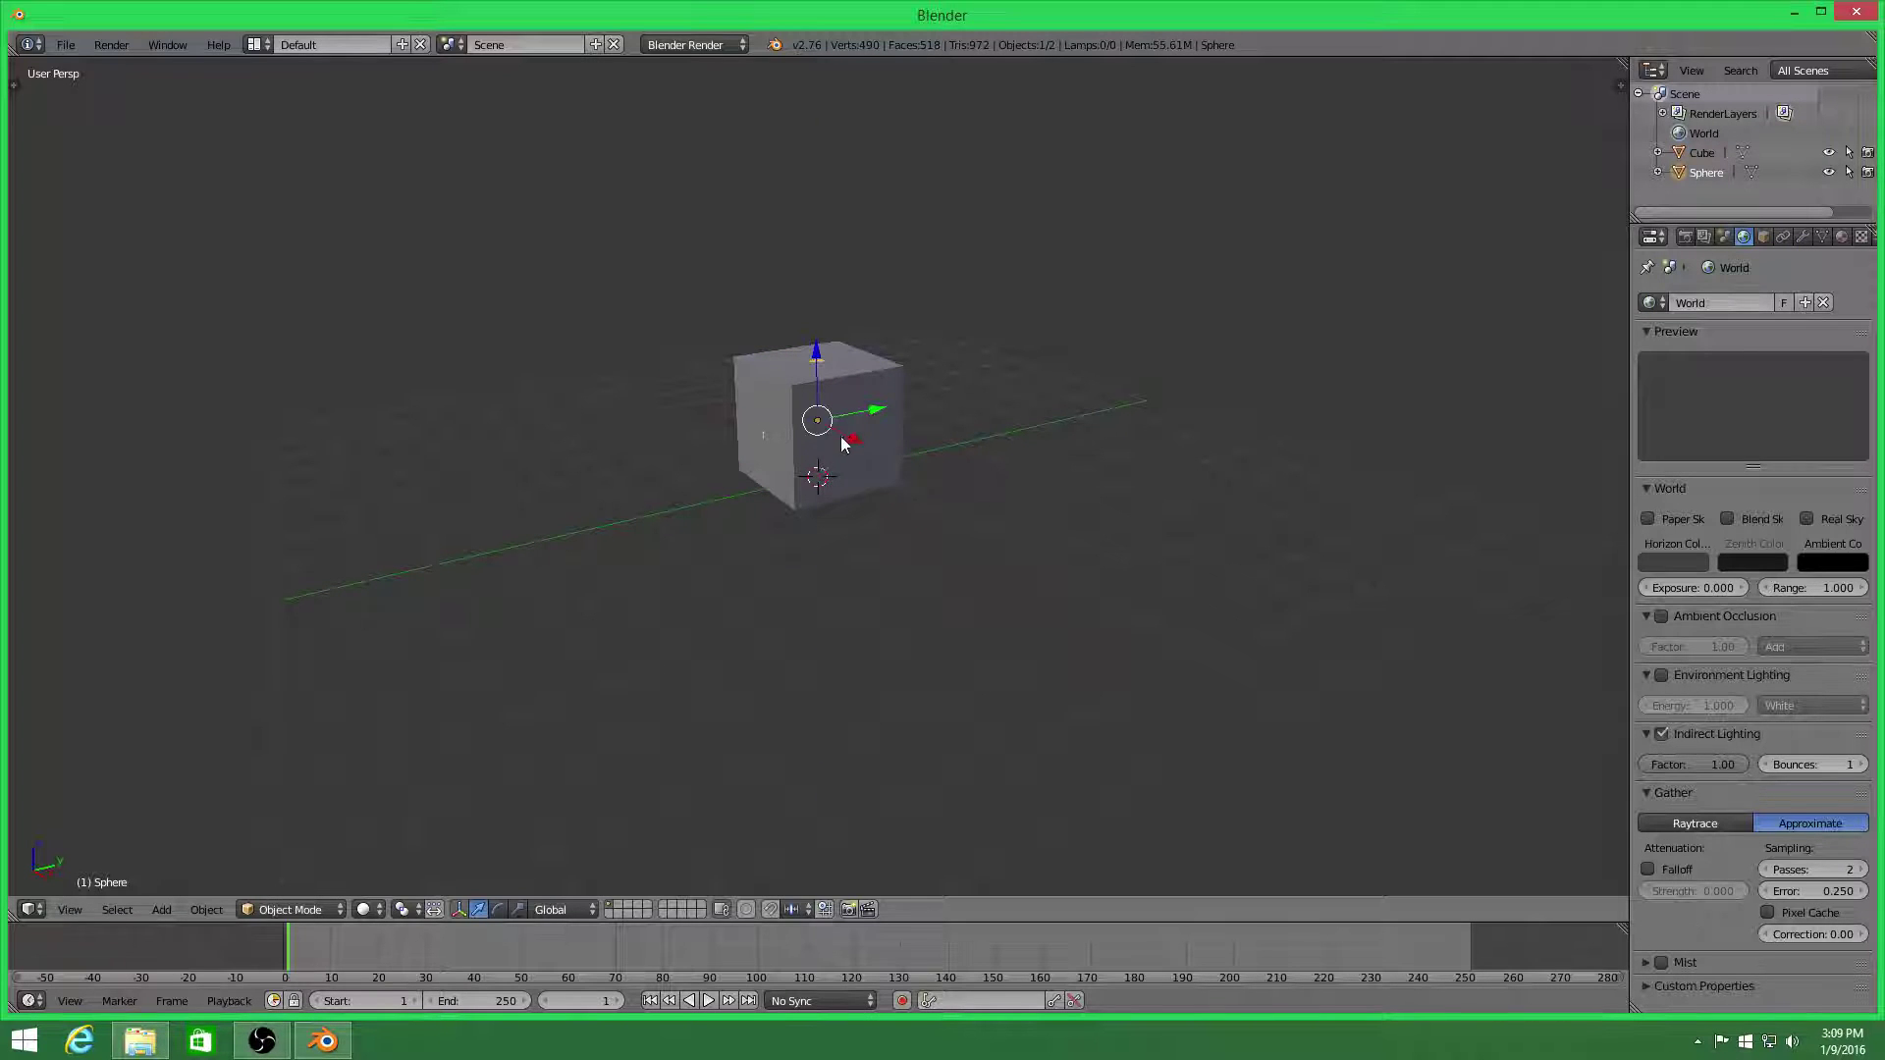
key(g)
key(x)
click(987, 544)
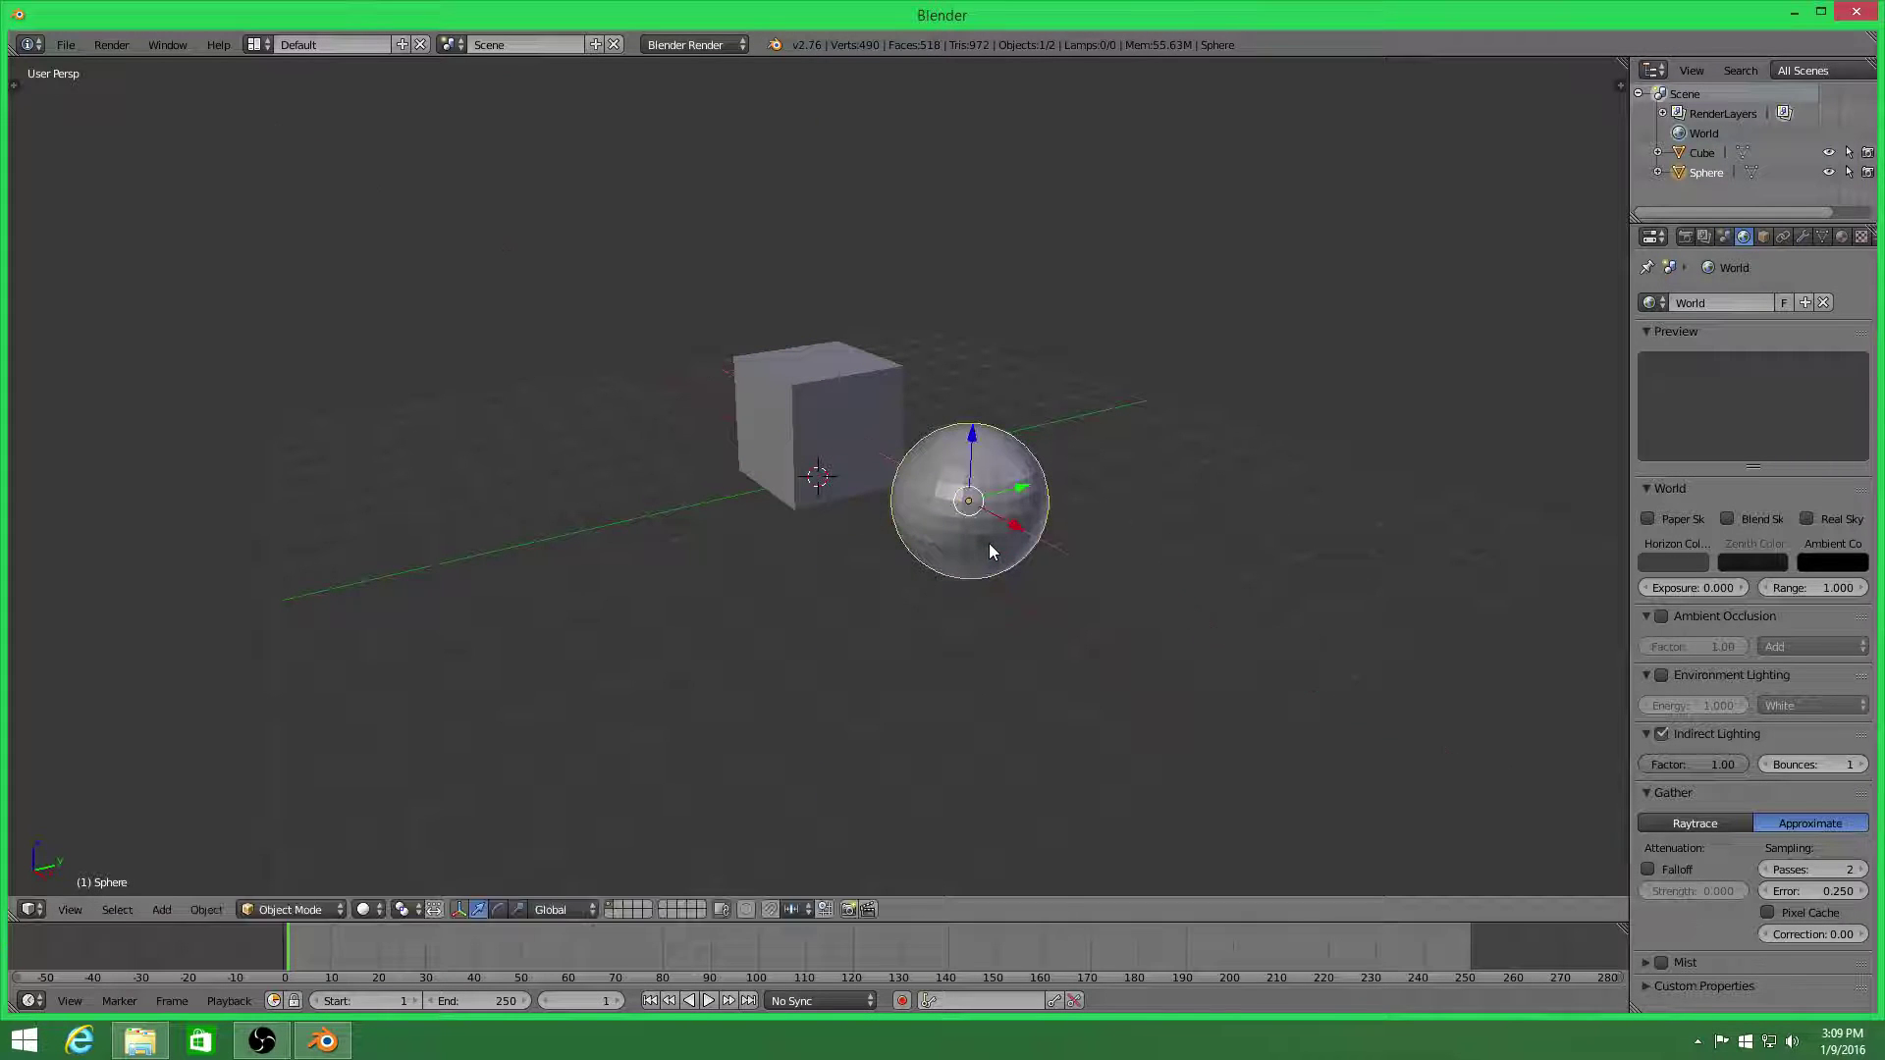
From top view, duplicate the sphere three times, placing copies above, left of and below the cube
key(KP_7)
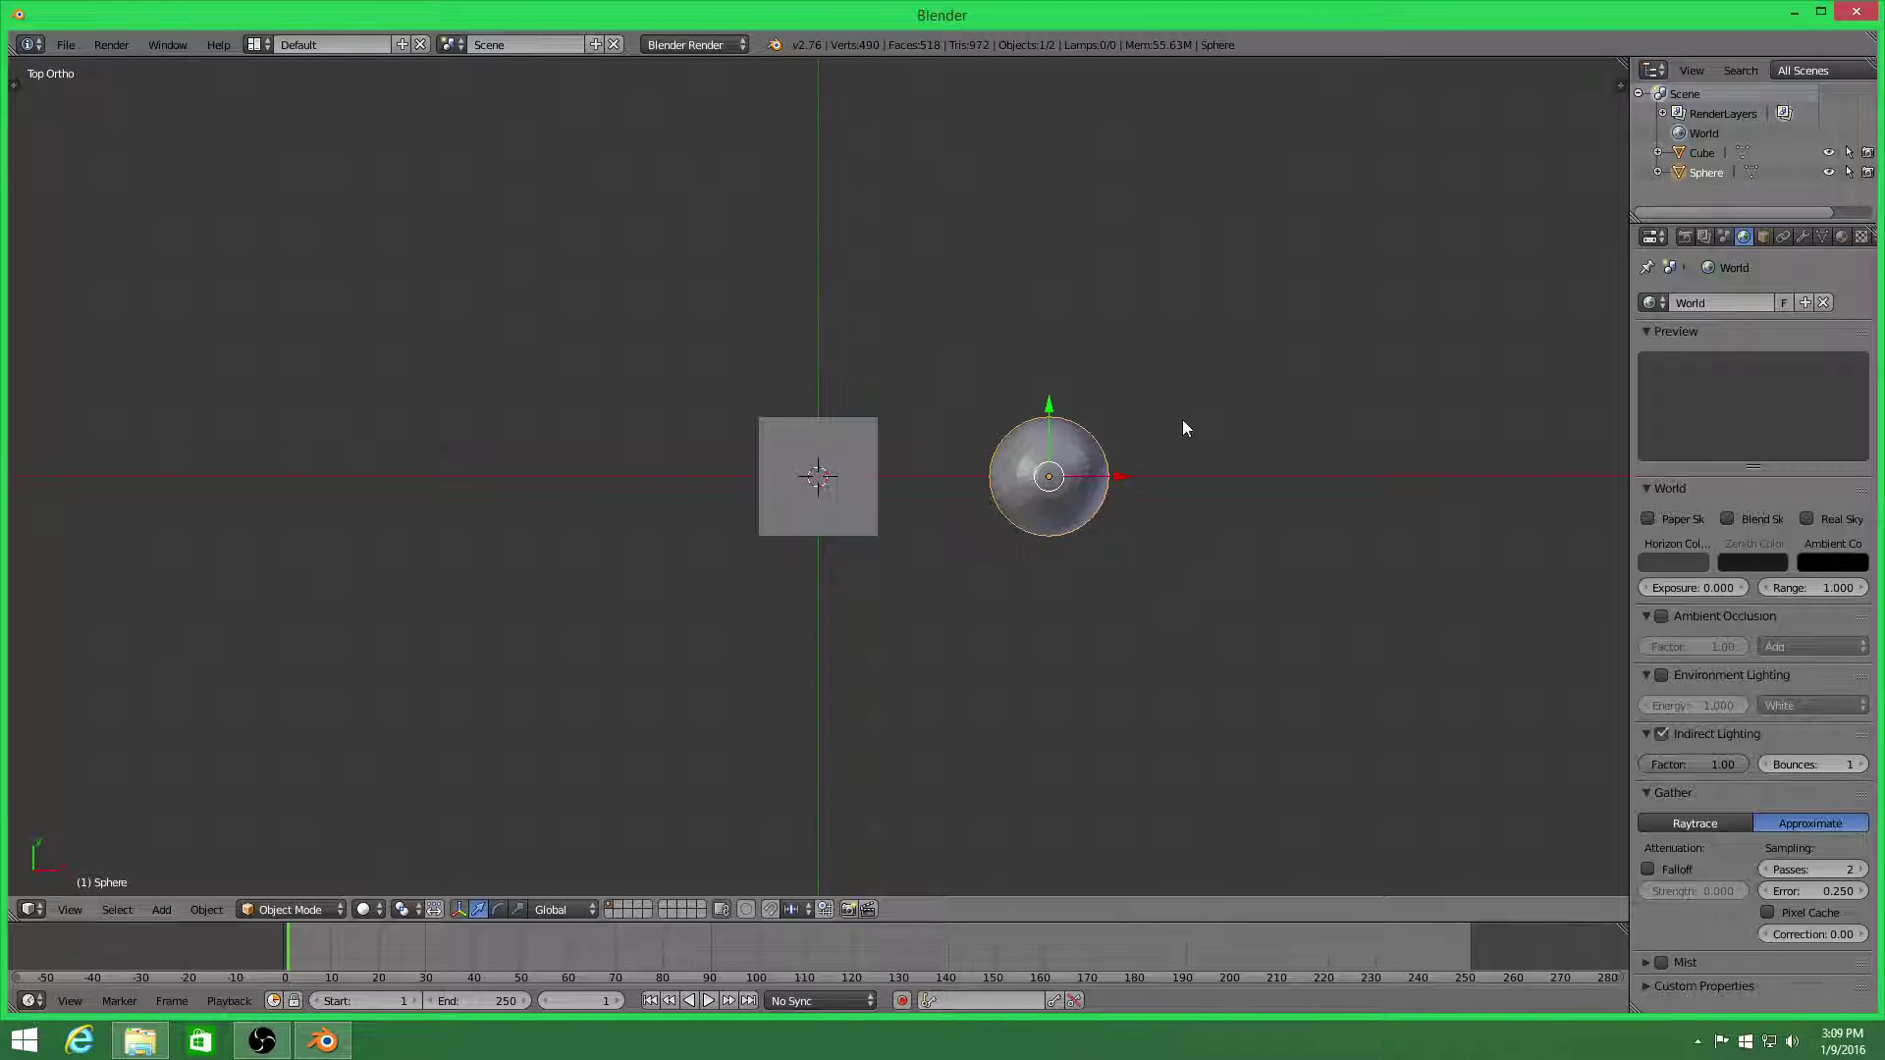
key(shift+d)
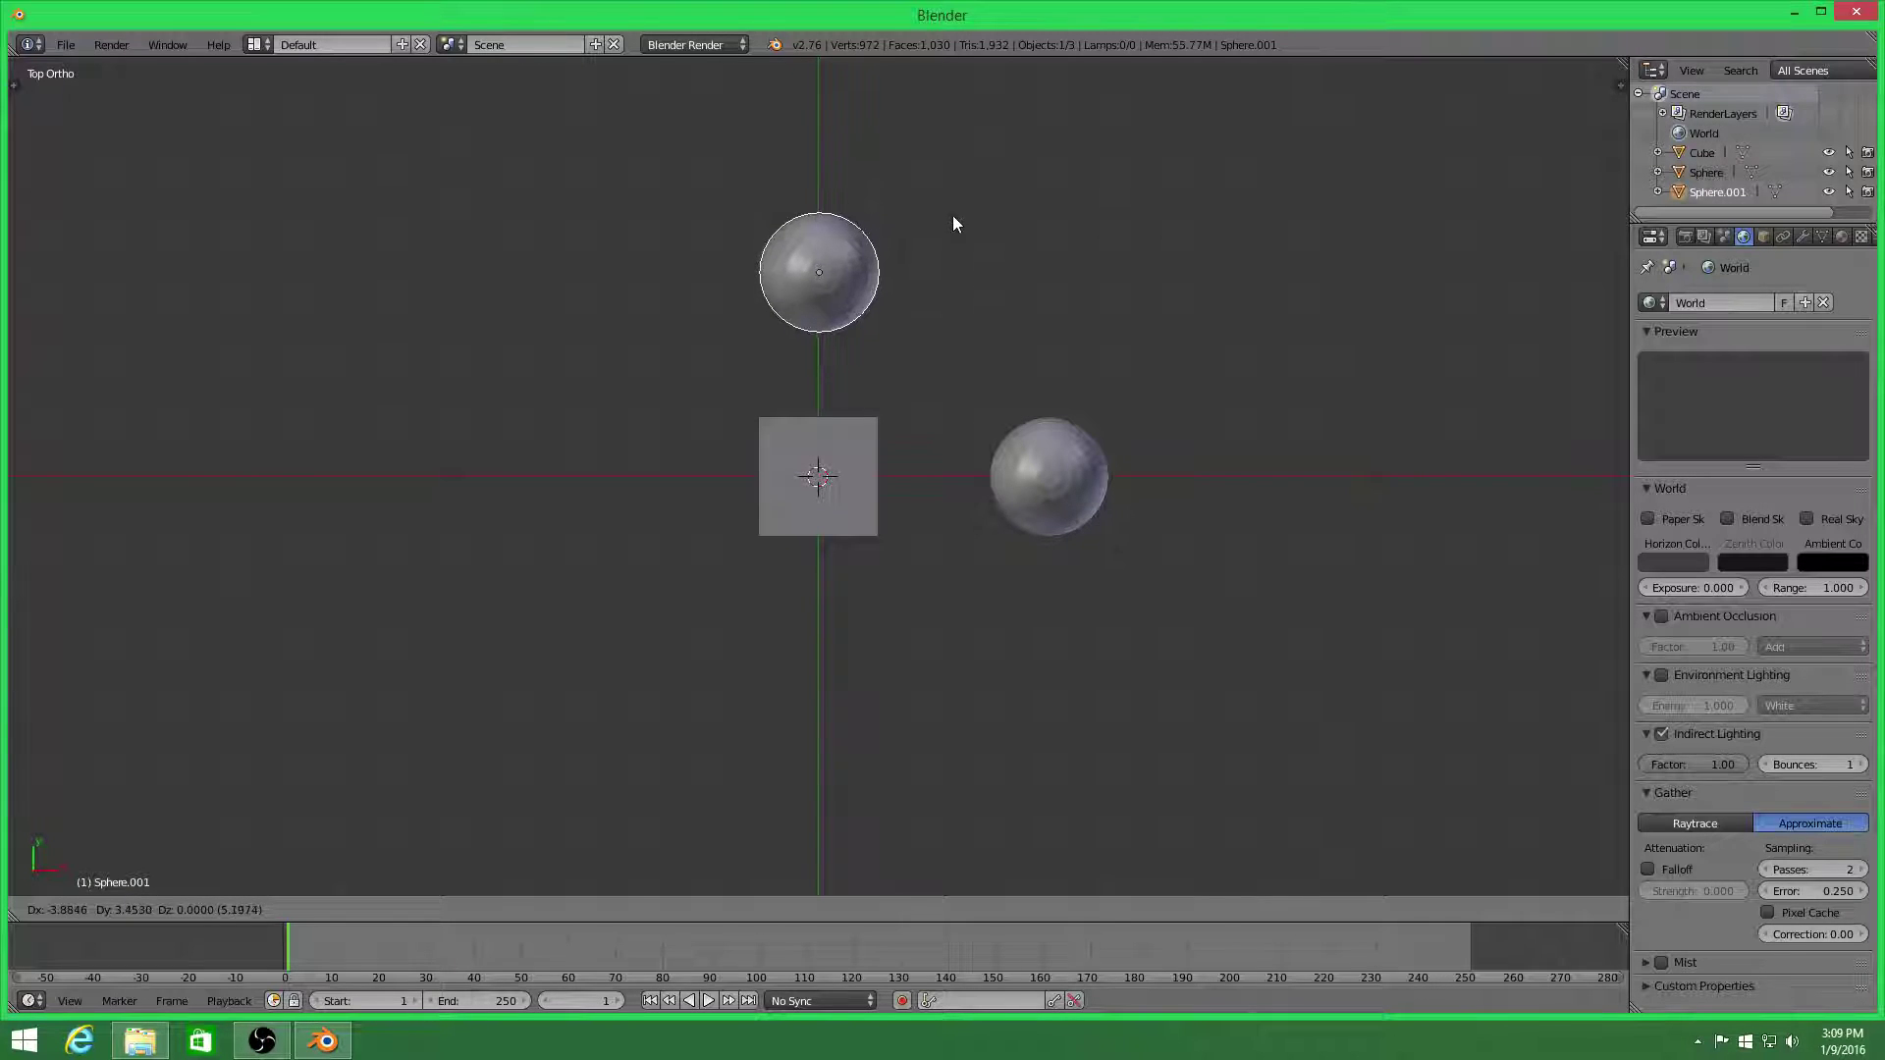
click(953, 220)
key(shift+d)
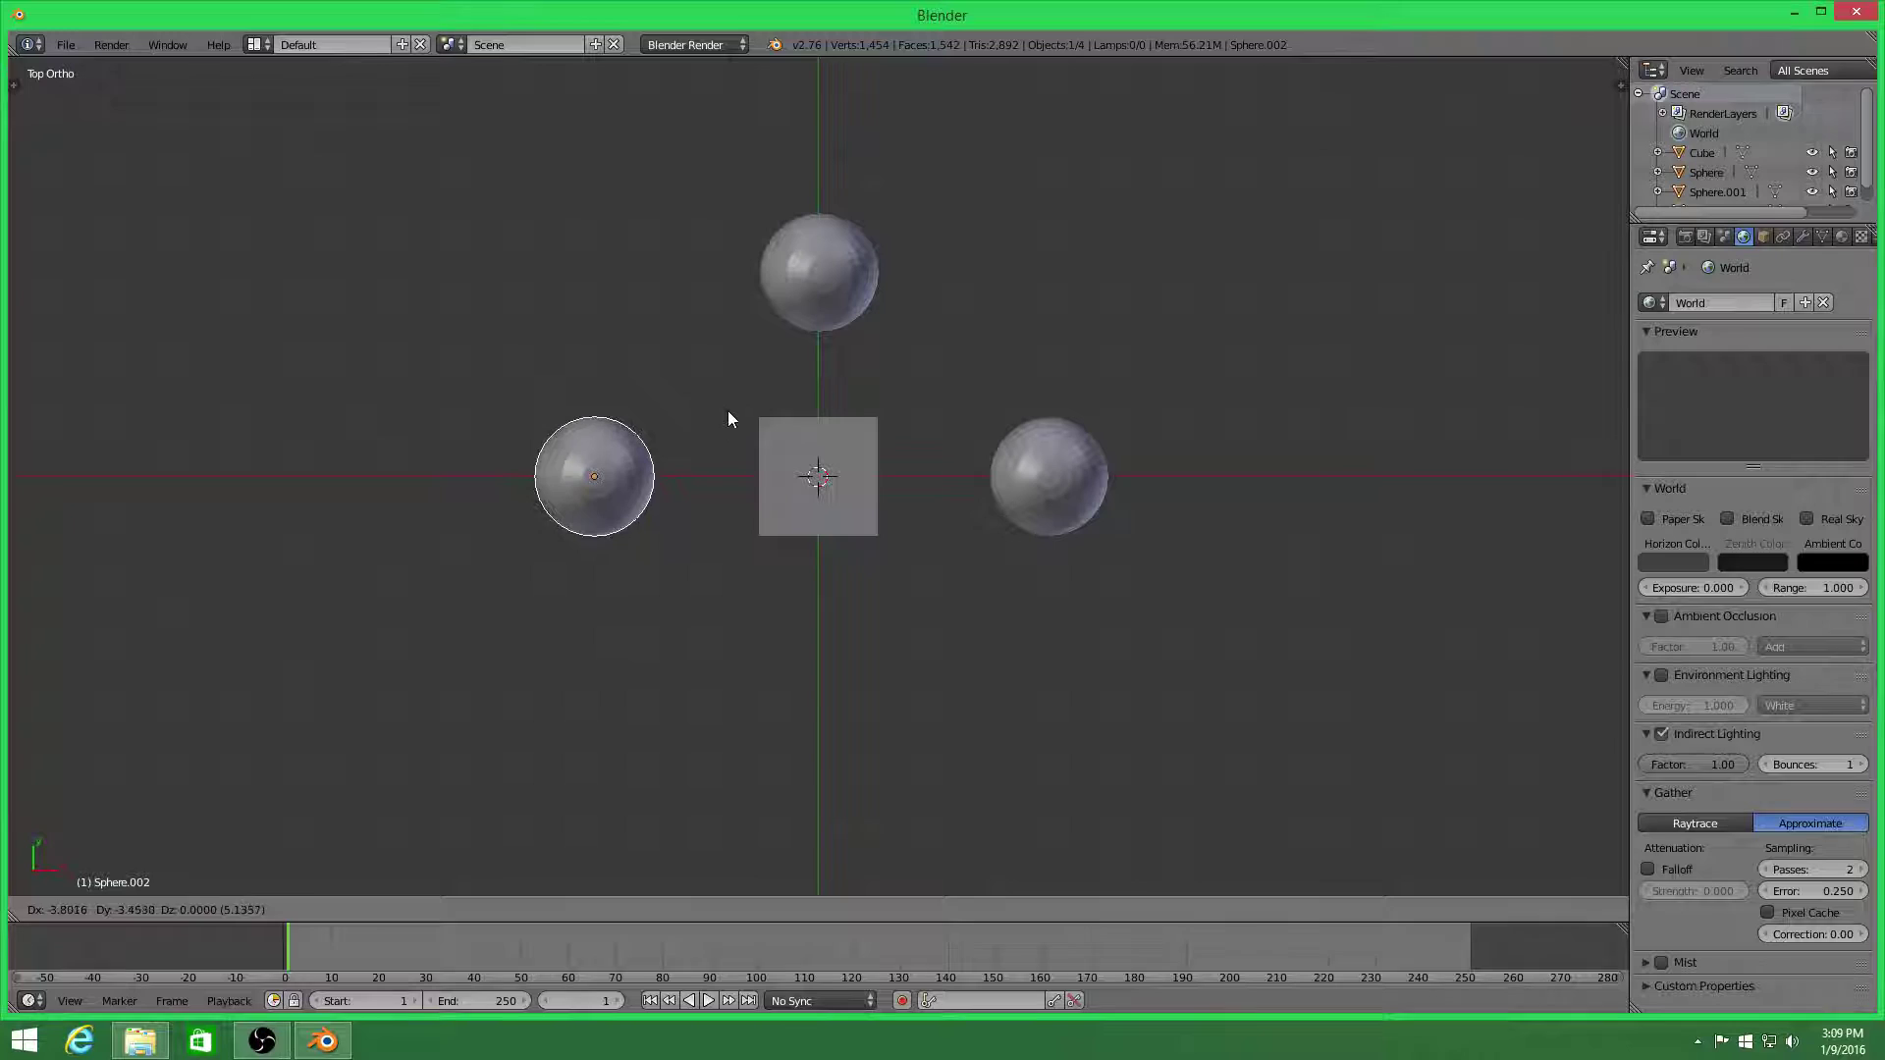
click(729, 412)
key(shift+d)
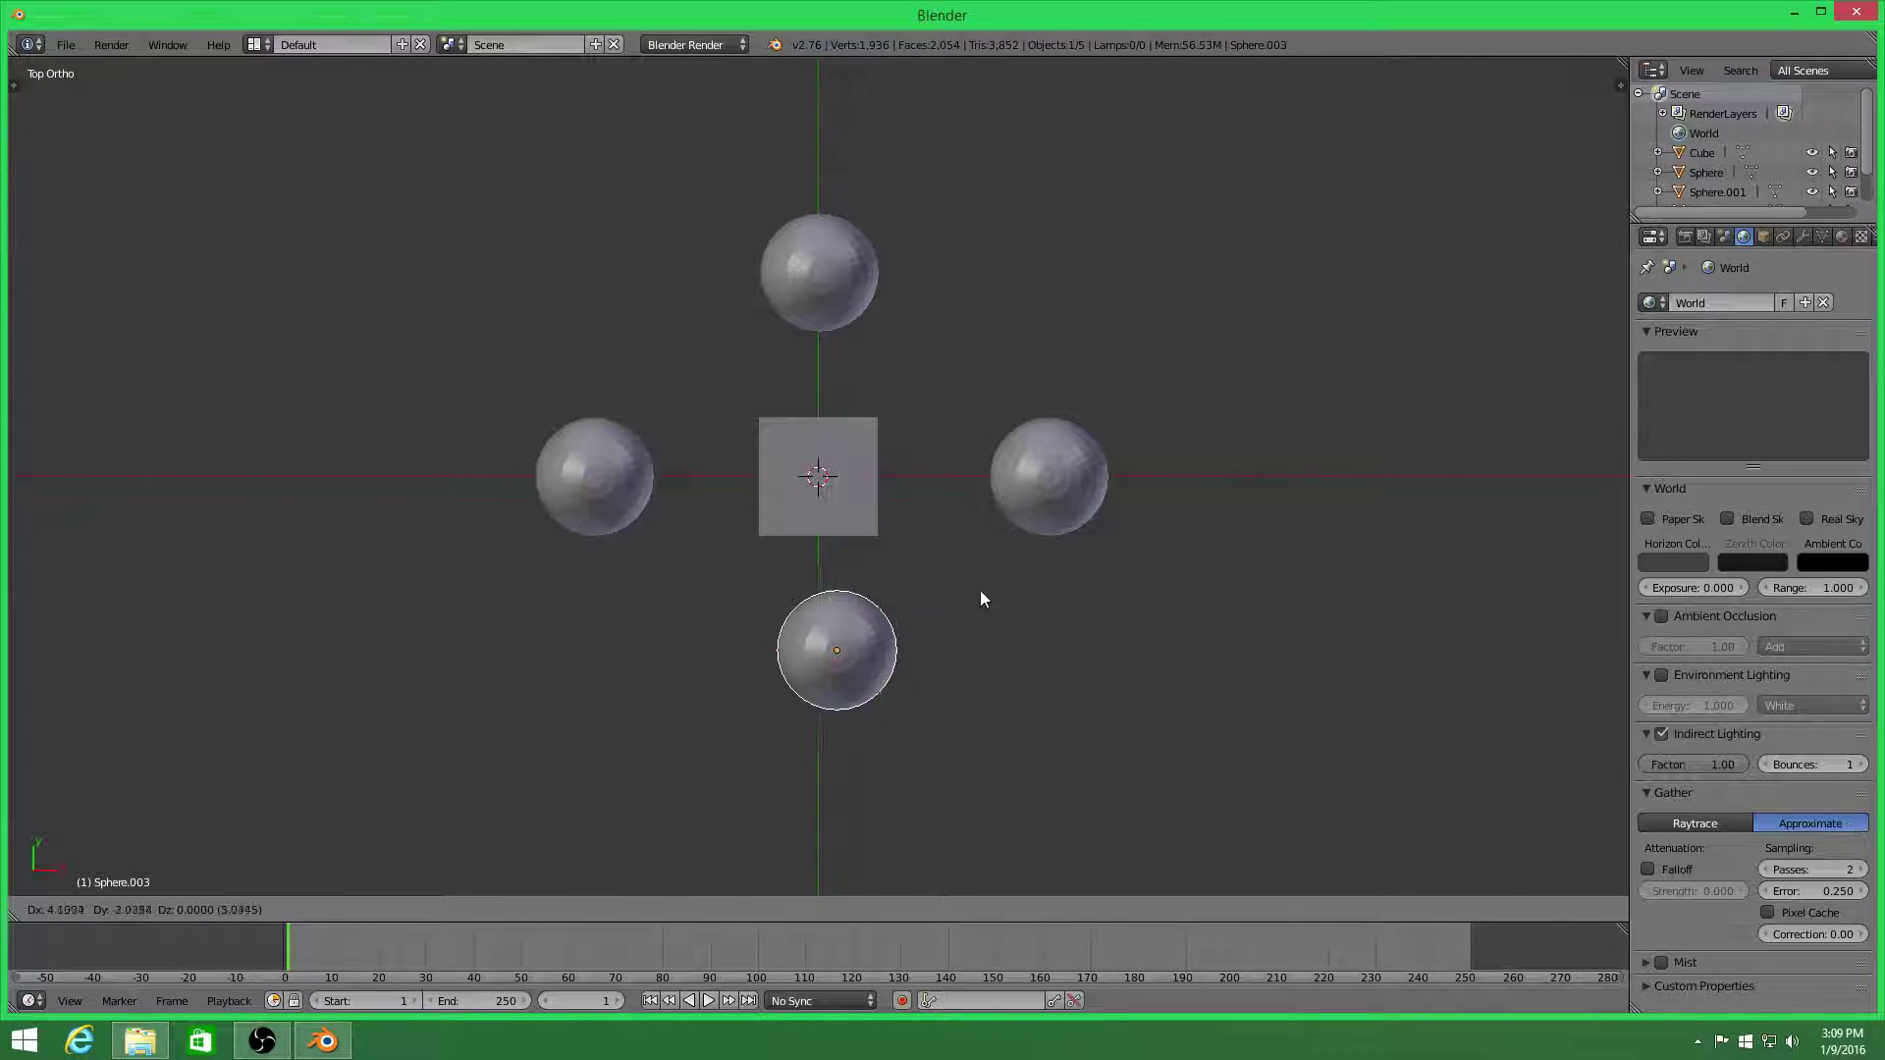
click(961, 641)
key(KP_5)
Add a plane, scale it up large under the objects, and view it from a low angle
key(a)
middle_drag(969, 650, 834, 520)
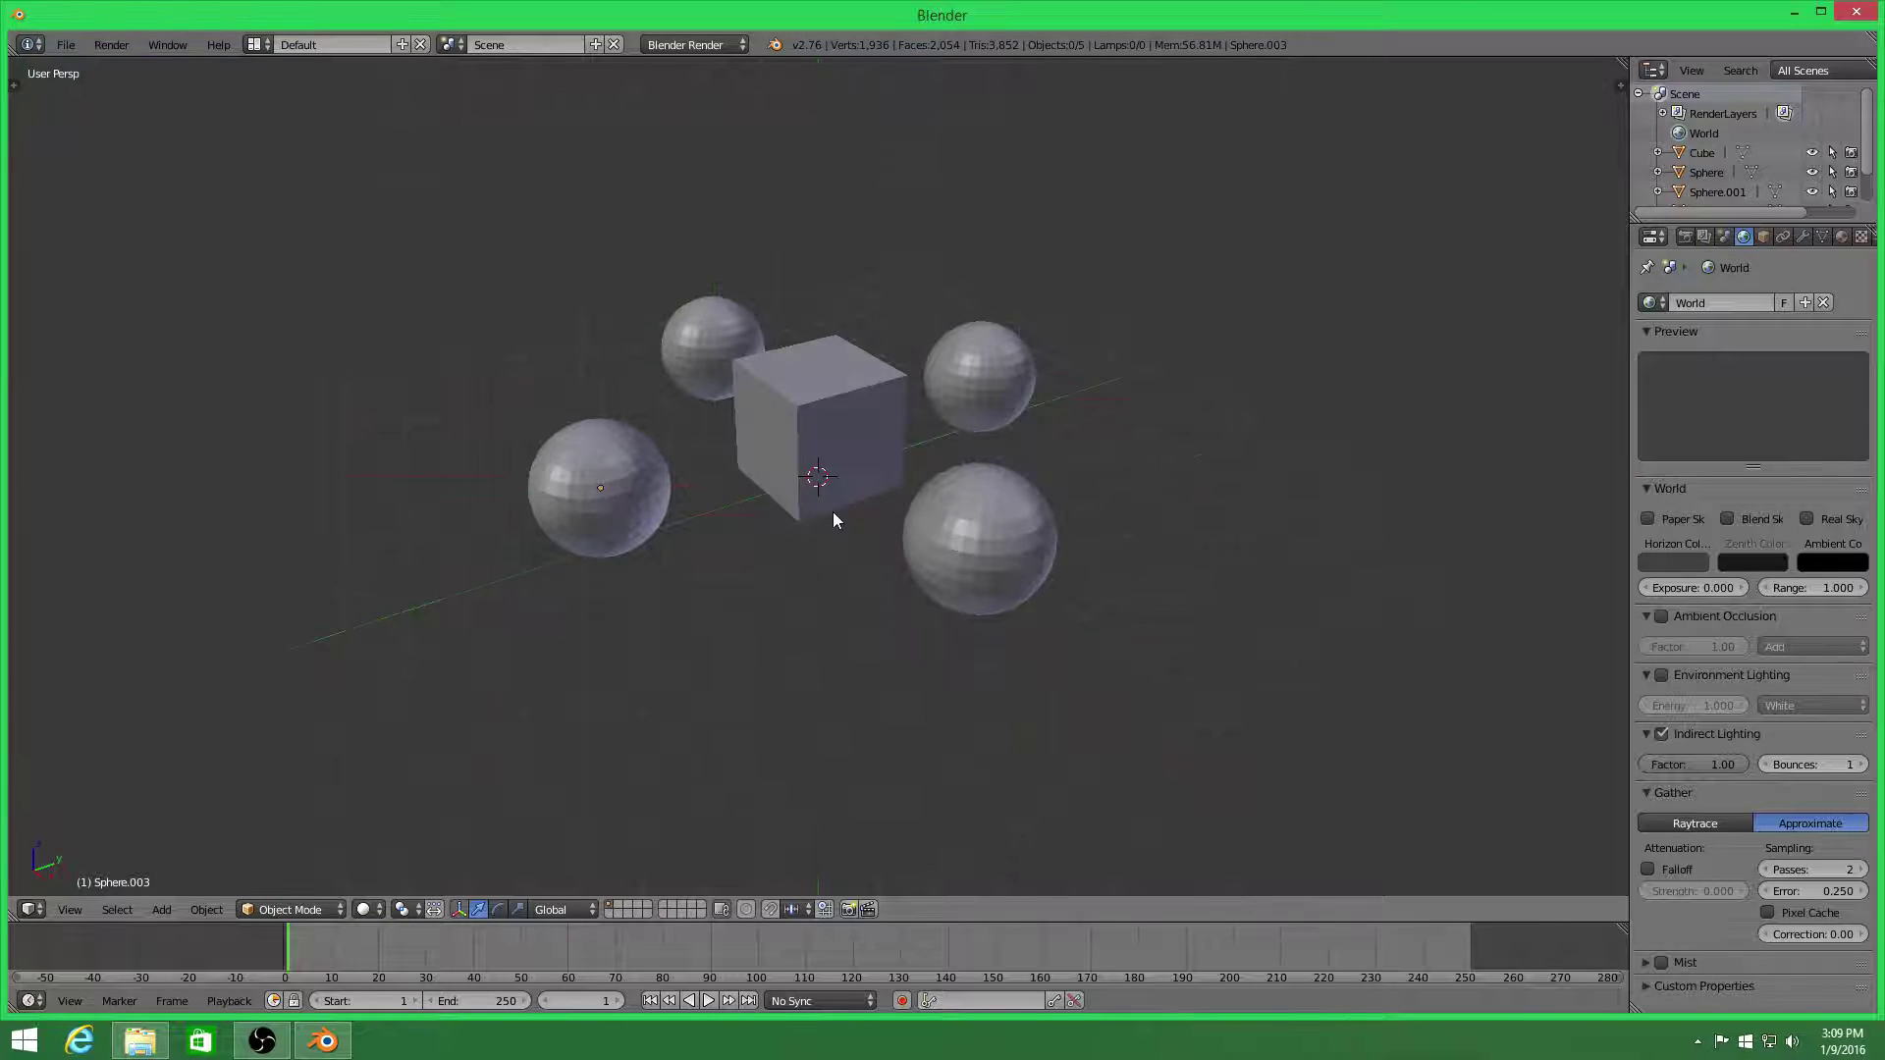
key(shift+a)
click(887, 515)
key(s)
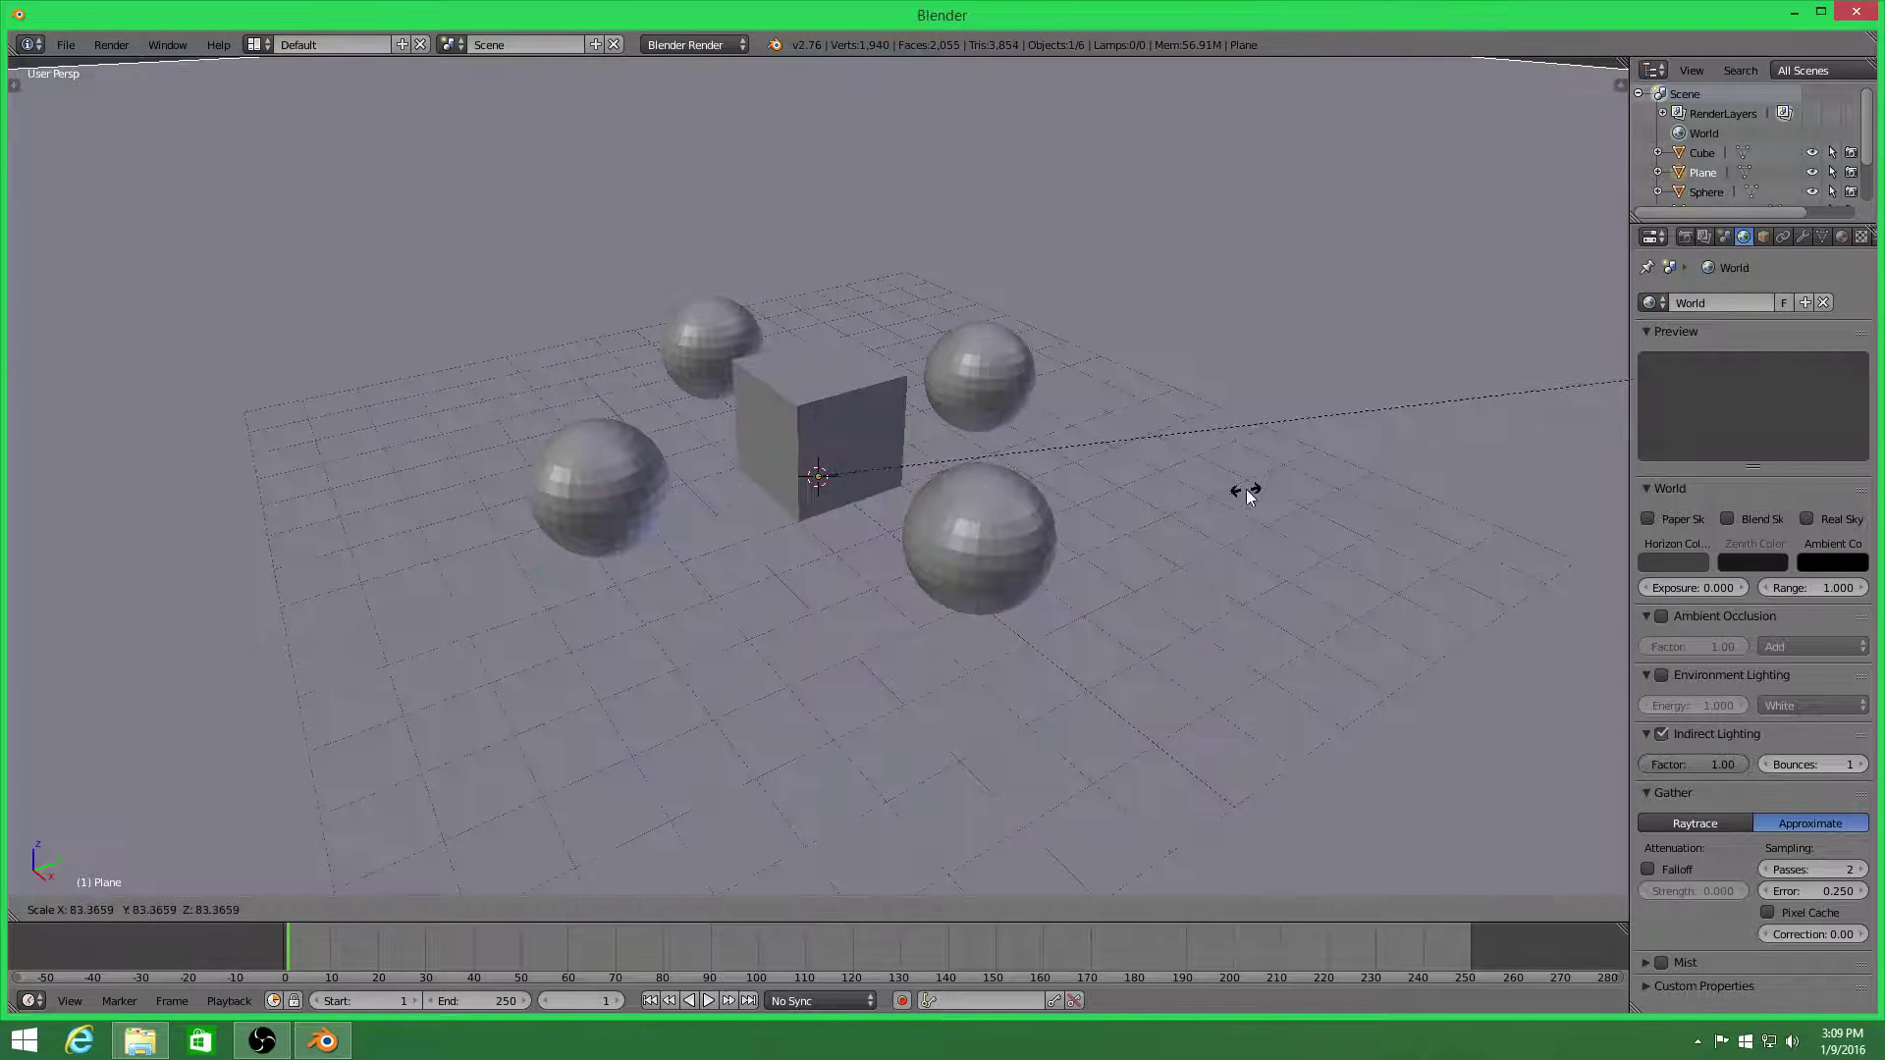
click(957, 793)
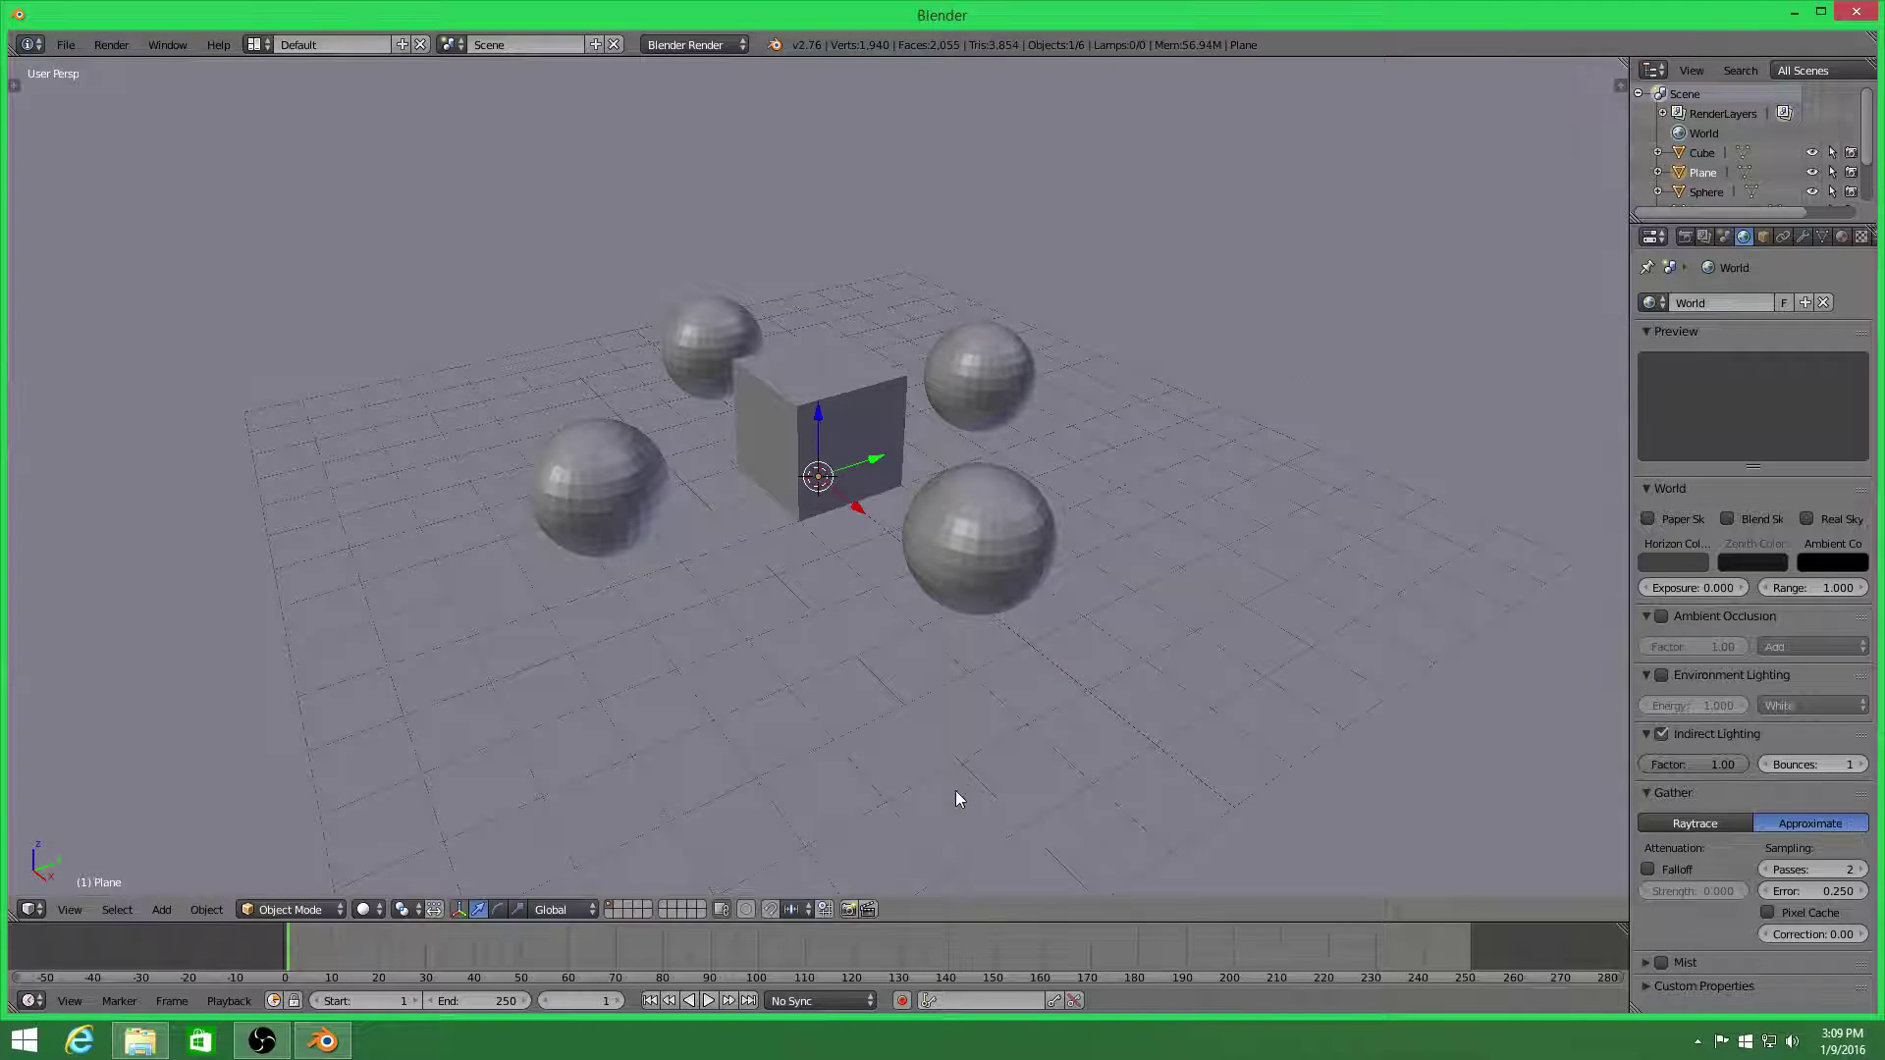
middle_drag(957, 791, 1121, 621)
mouse_move(1187, 527)
middle_down()
mouse_move(1149, 582)
mouse_move(1139, 548)
mouse_move(1175, 533)
middle_up()
key(a)
scroll(1139, 548, up, 2)
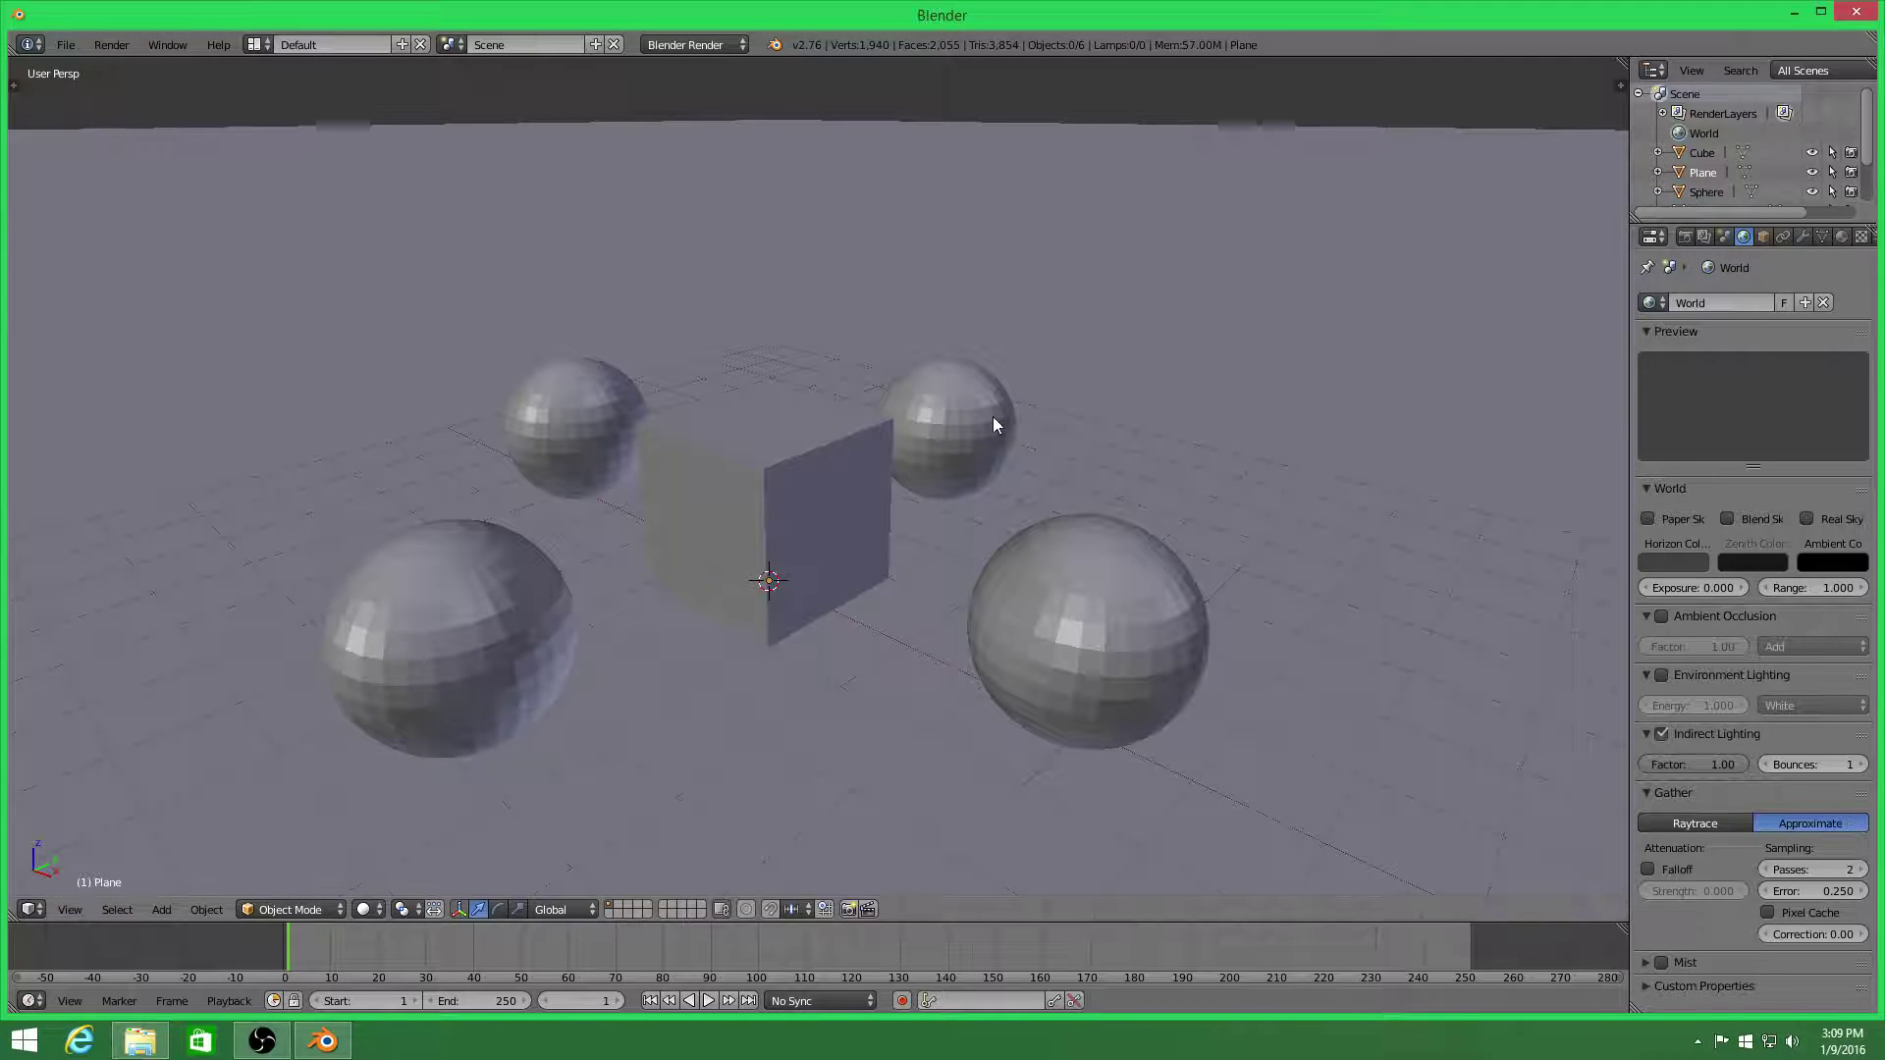
click(734, 45)
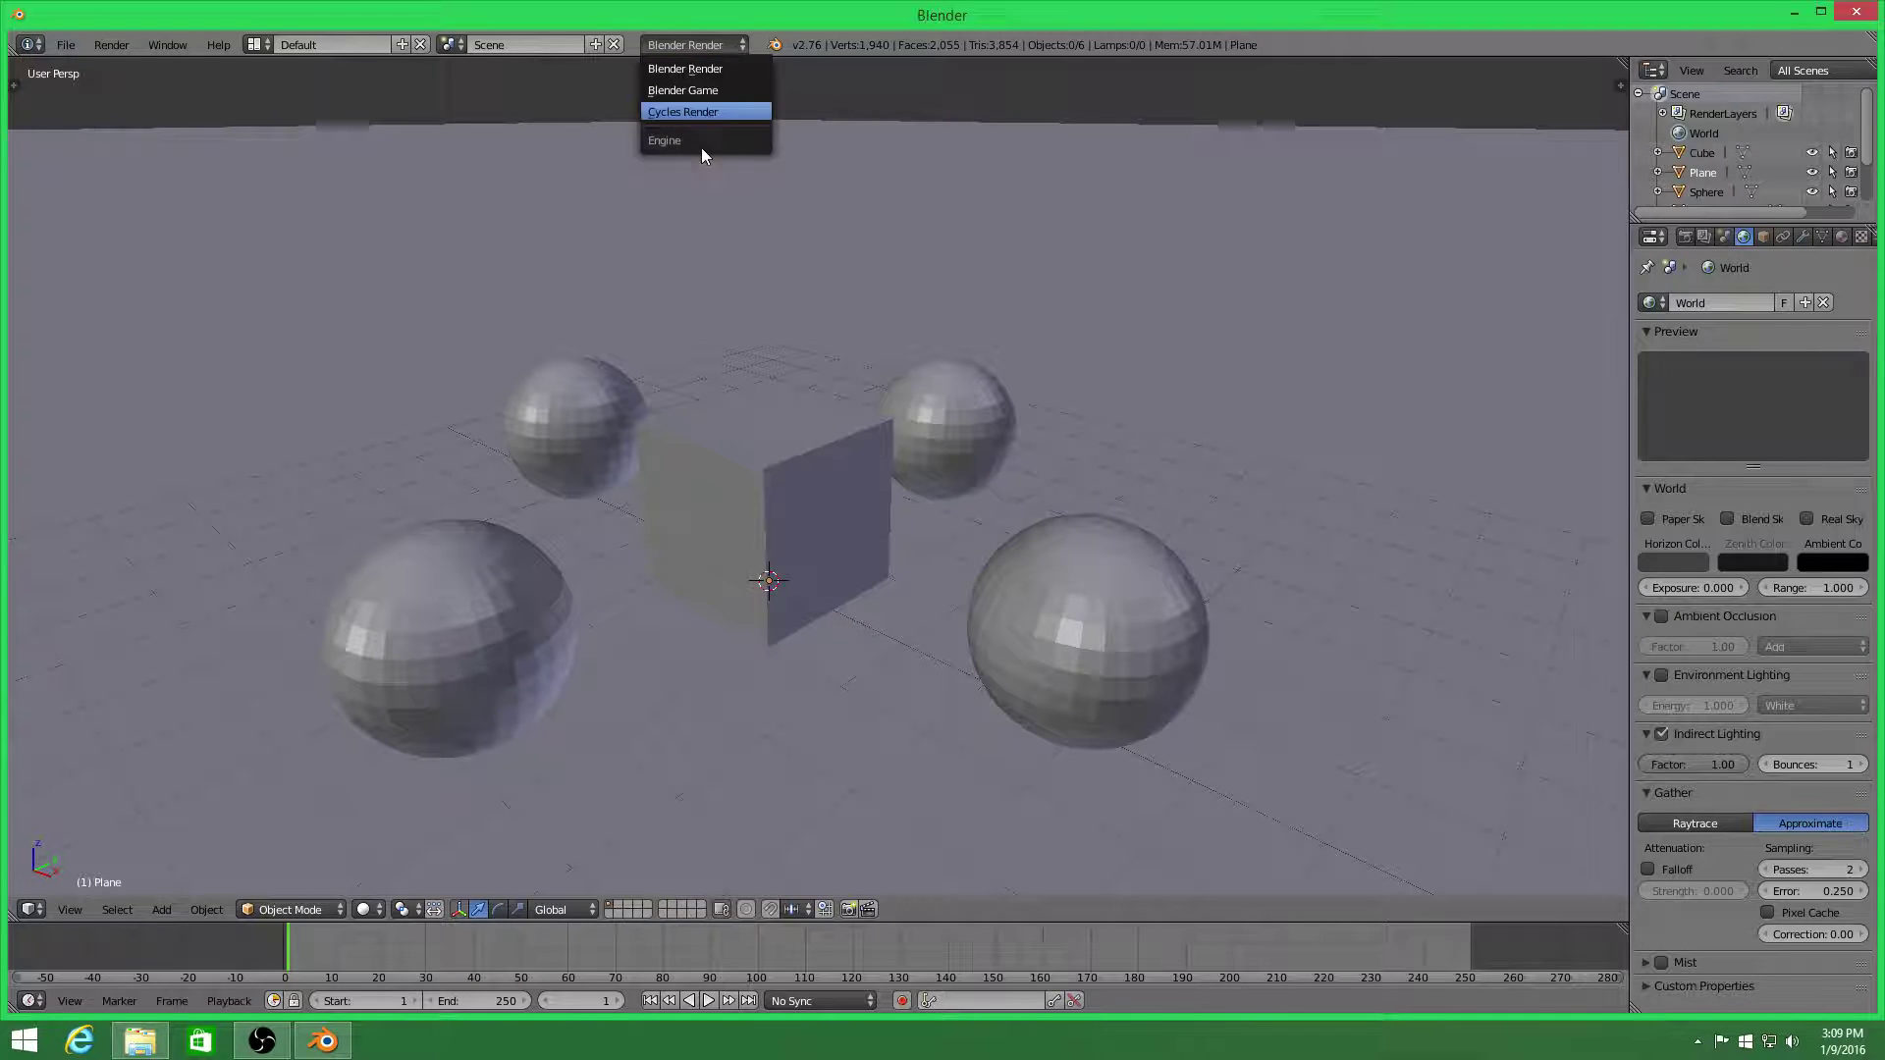
Select the cube and give it a new material named White
right_click(837, 465)
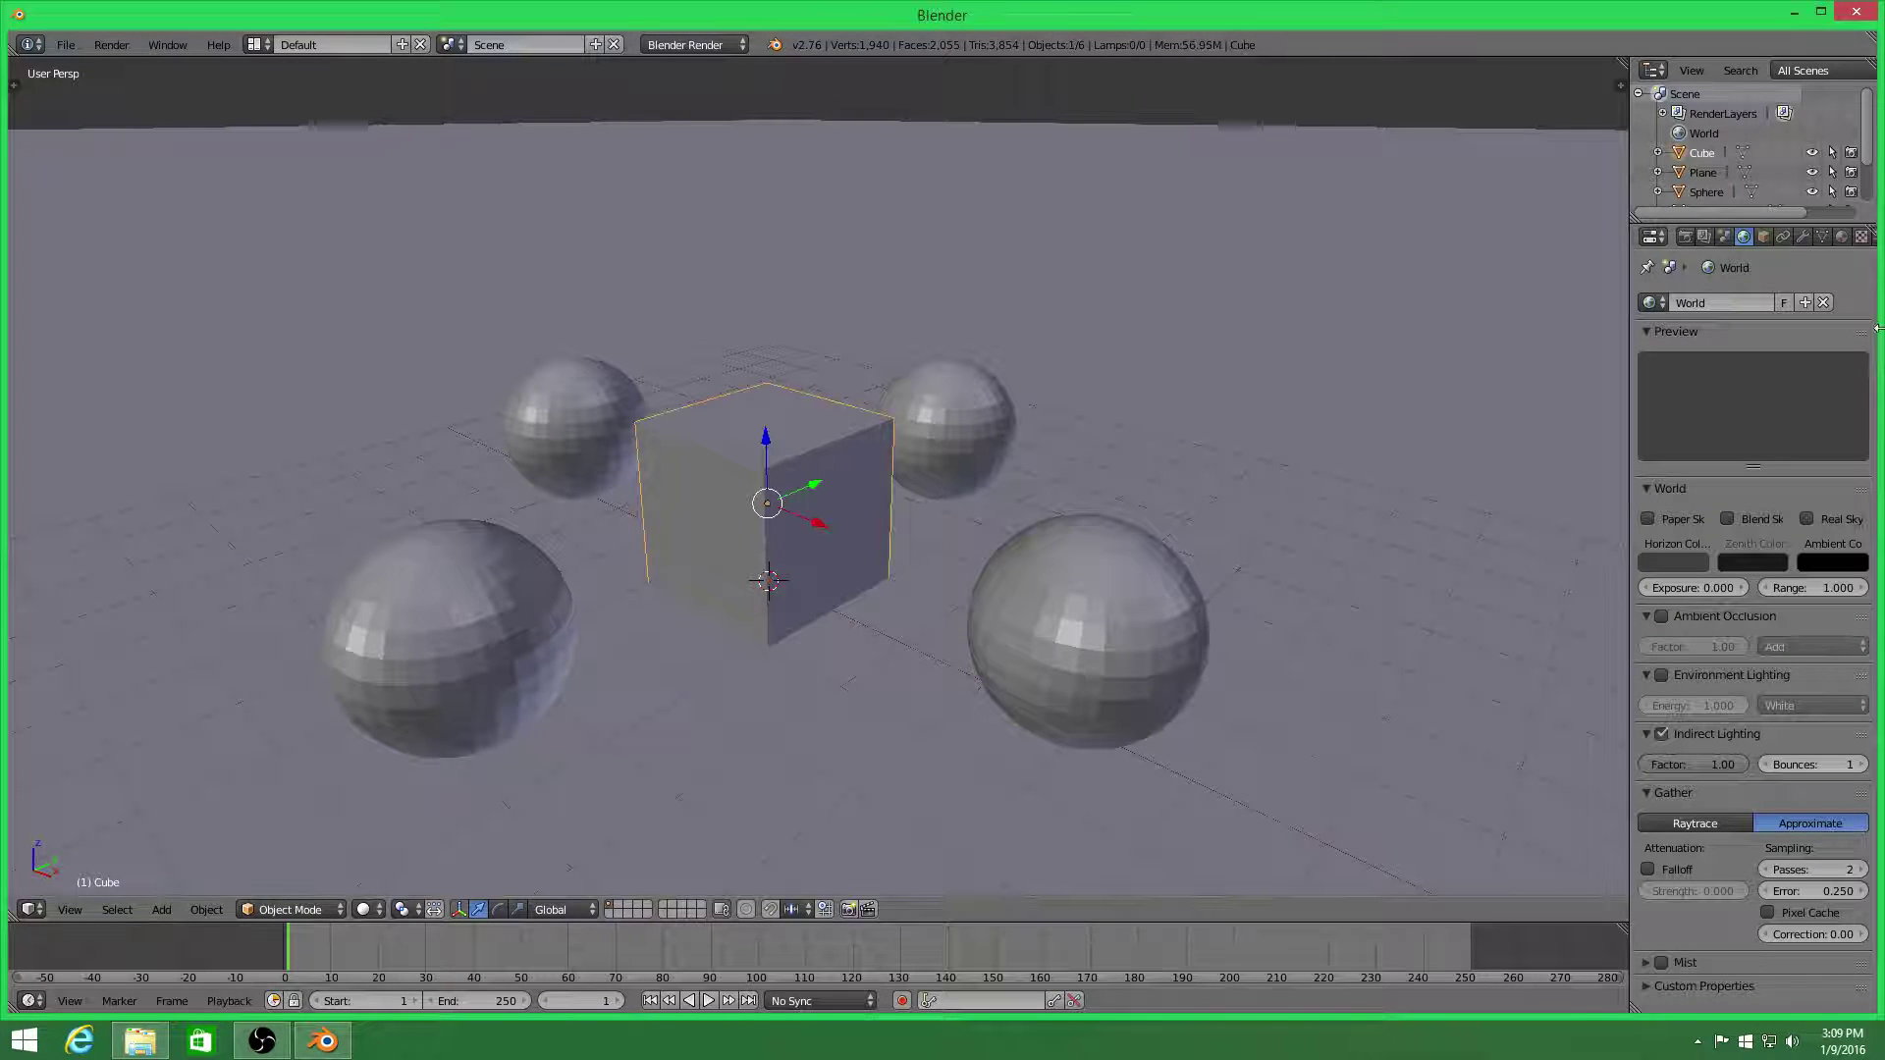
click(1841, 236)
click(1684, 366)
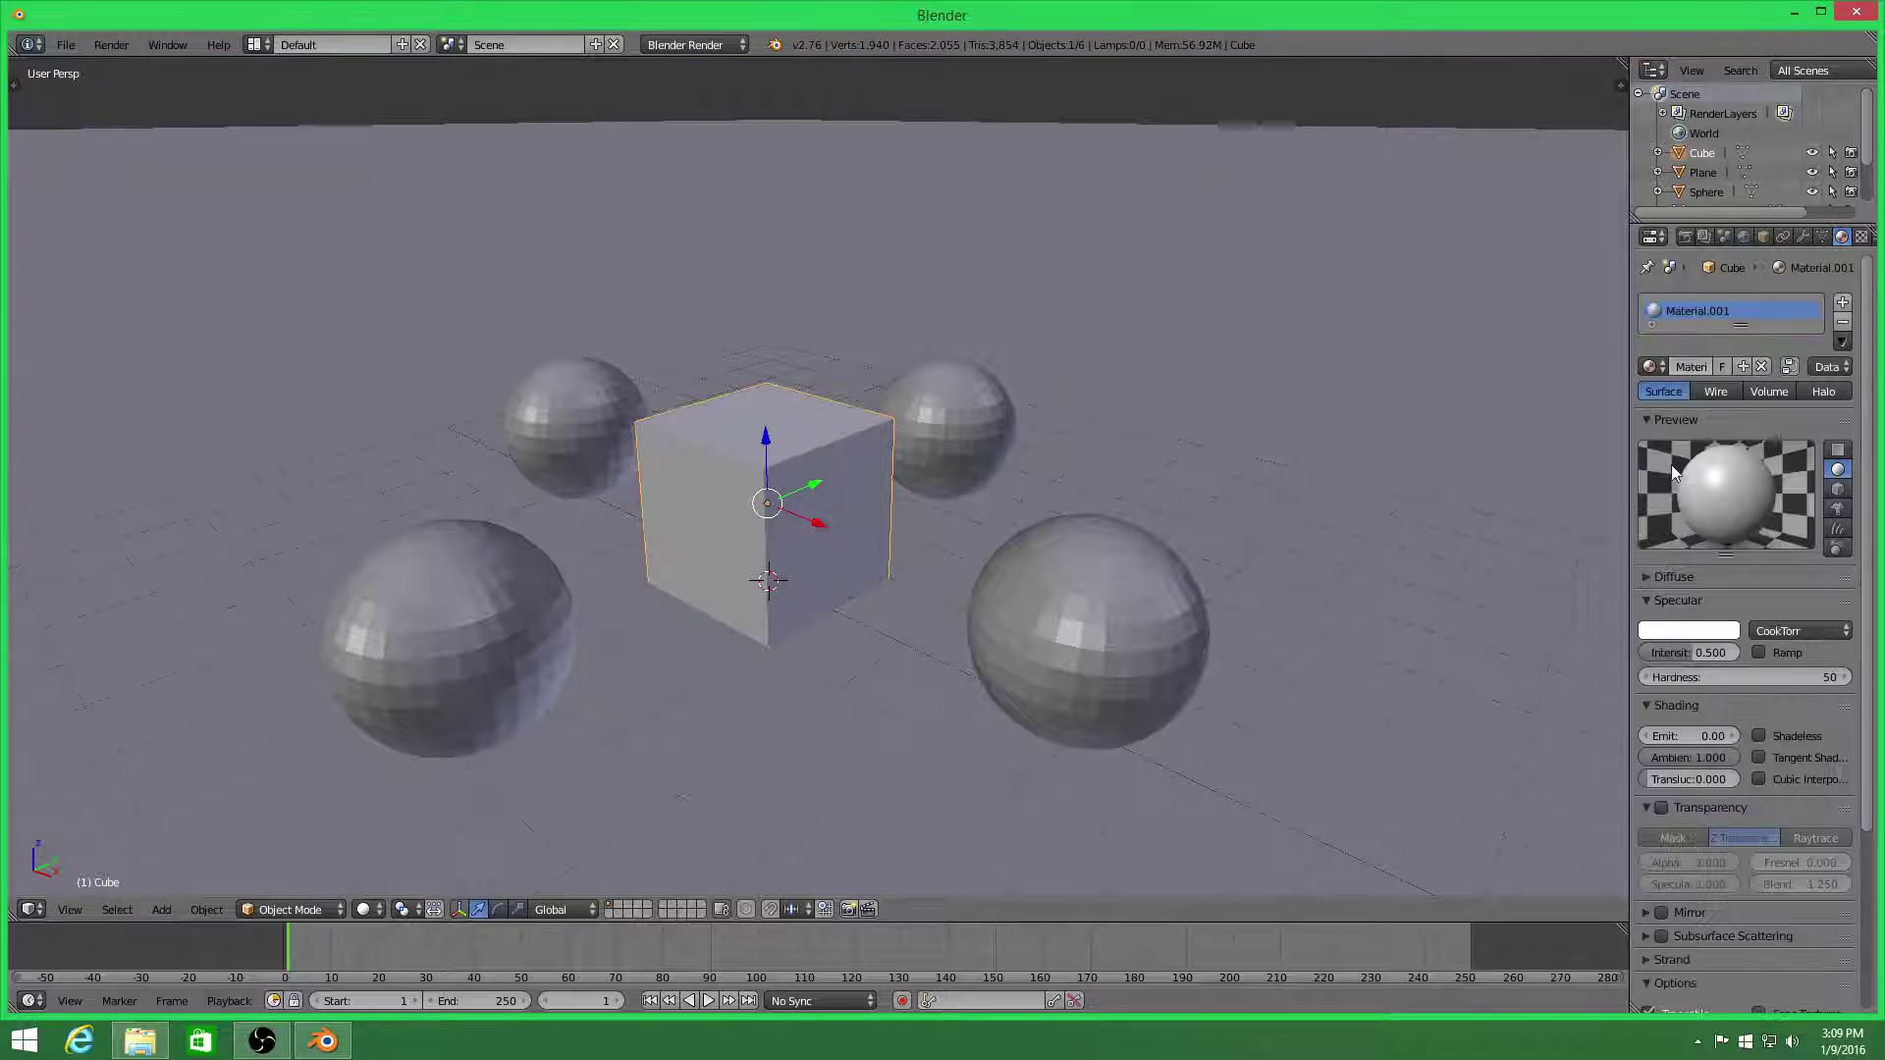
click(1663, 628)
click(1683, 366)
text(White)
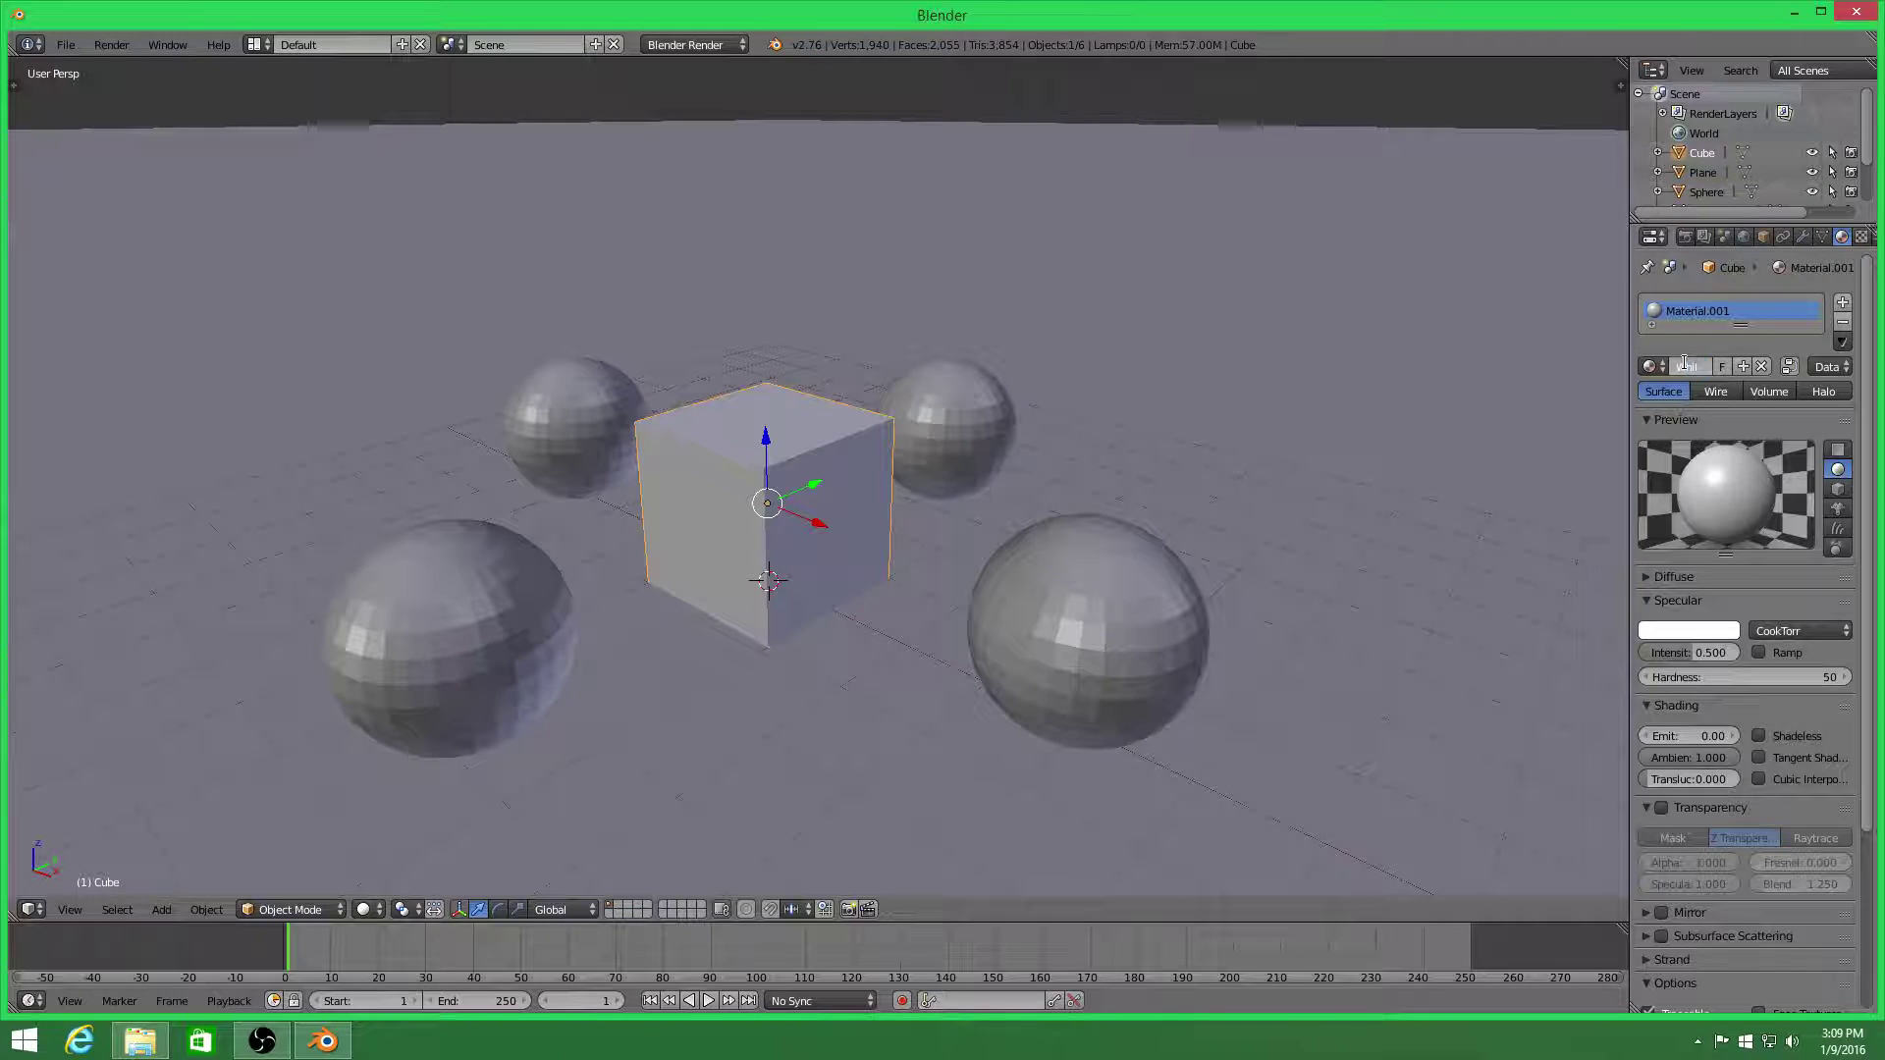
key(Return)
Raise the White material's specular intensity and set its Emit value to 0.71
drag(1706, 652, 1884, 652)
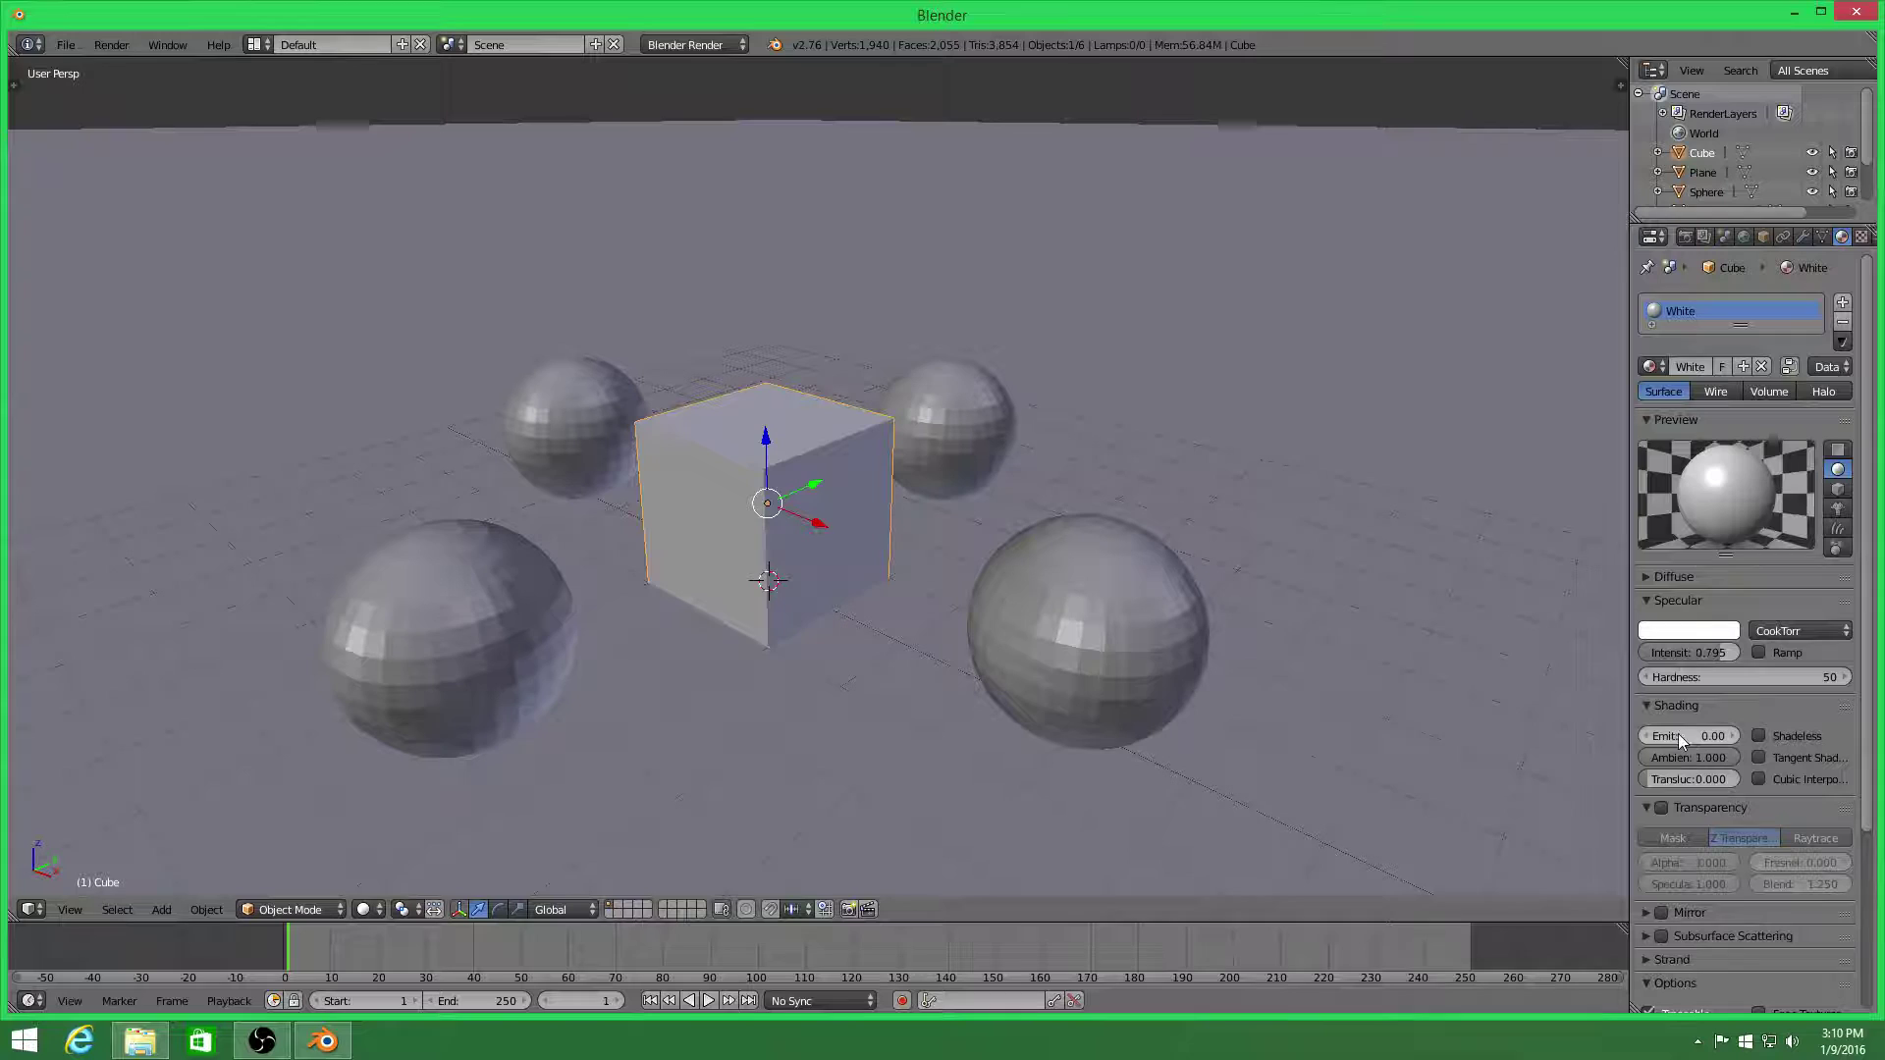
drag(1663, 733, 1604, 734)
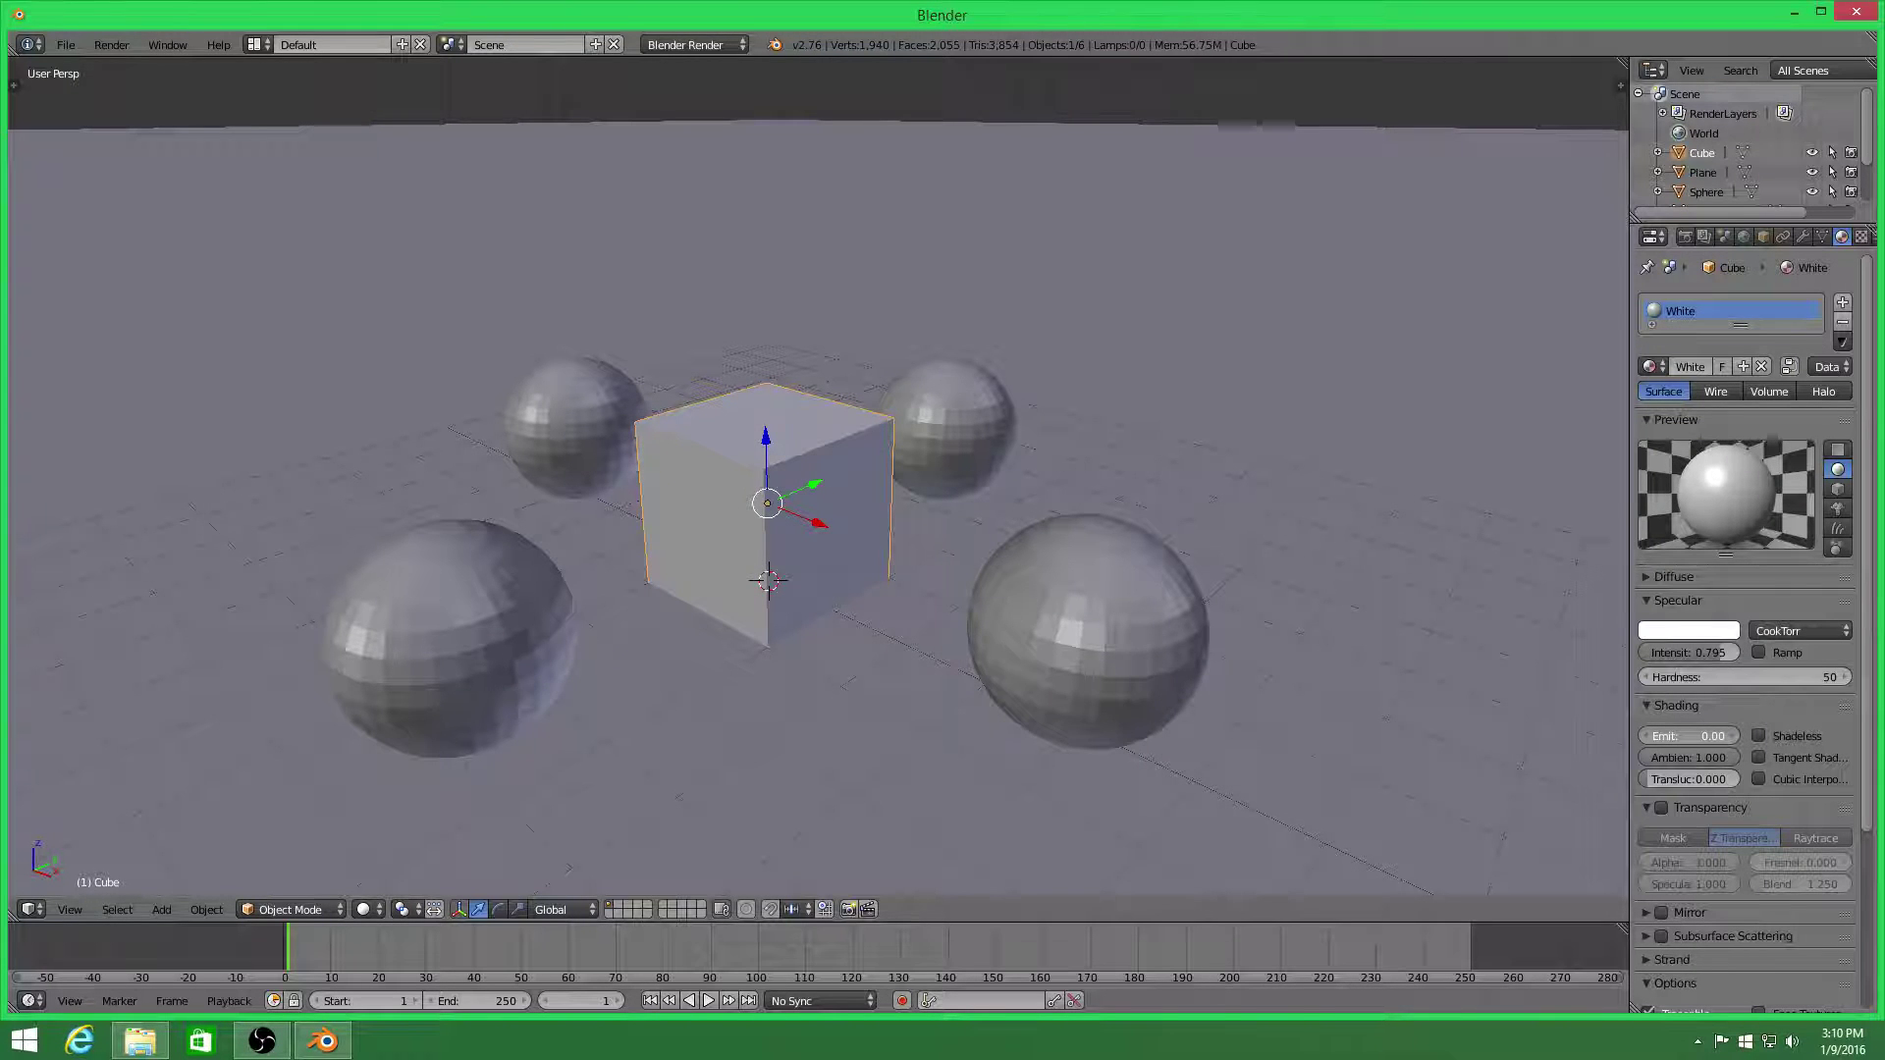
drag(1689, 735, 1788, 735)
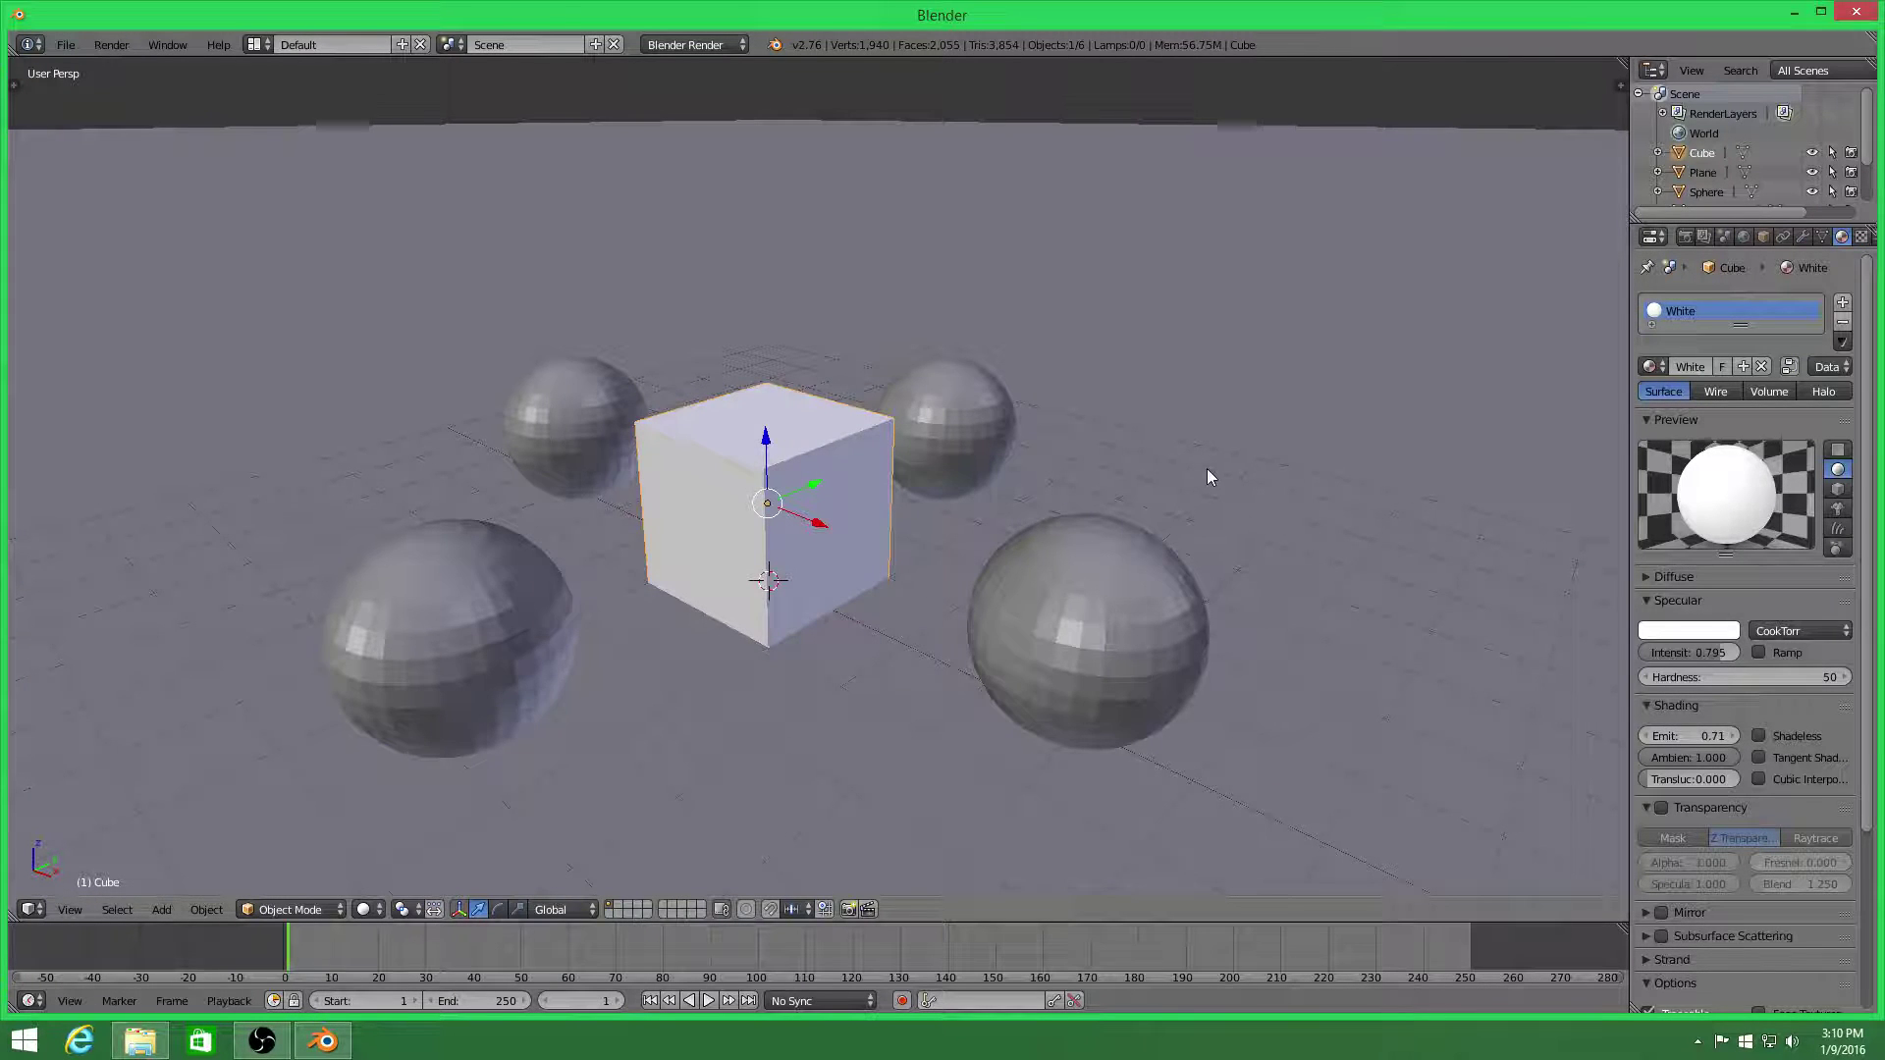
scroll(1208, 476, down, 2)
scroll(1208, 476, up, 2)
Add a camera, lock it to the view, then dolly and tilt to frame the cube and spheres
key(shift+a)
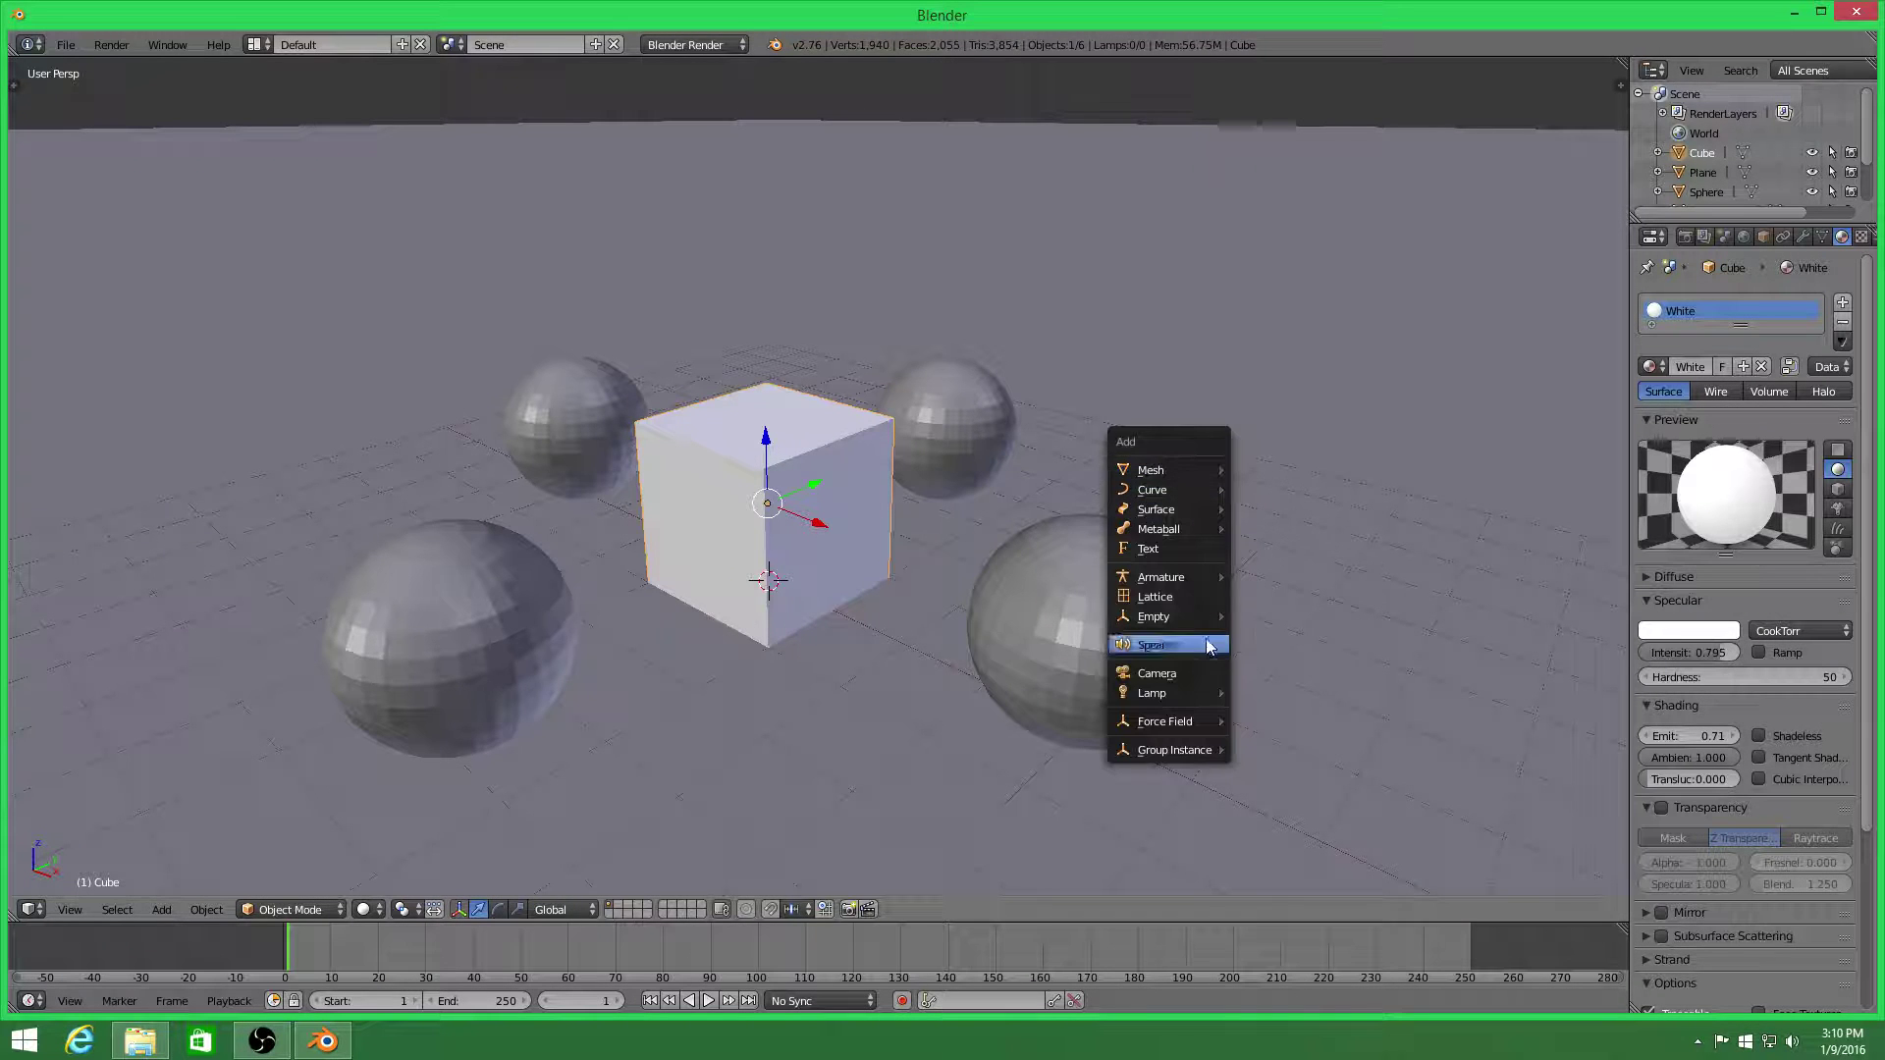
click(1204, 674)
key(n)
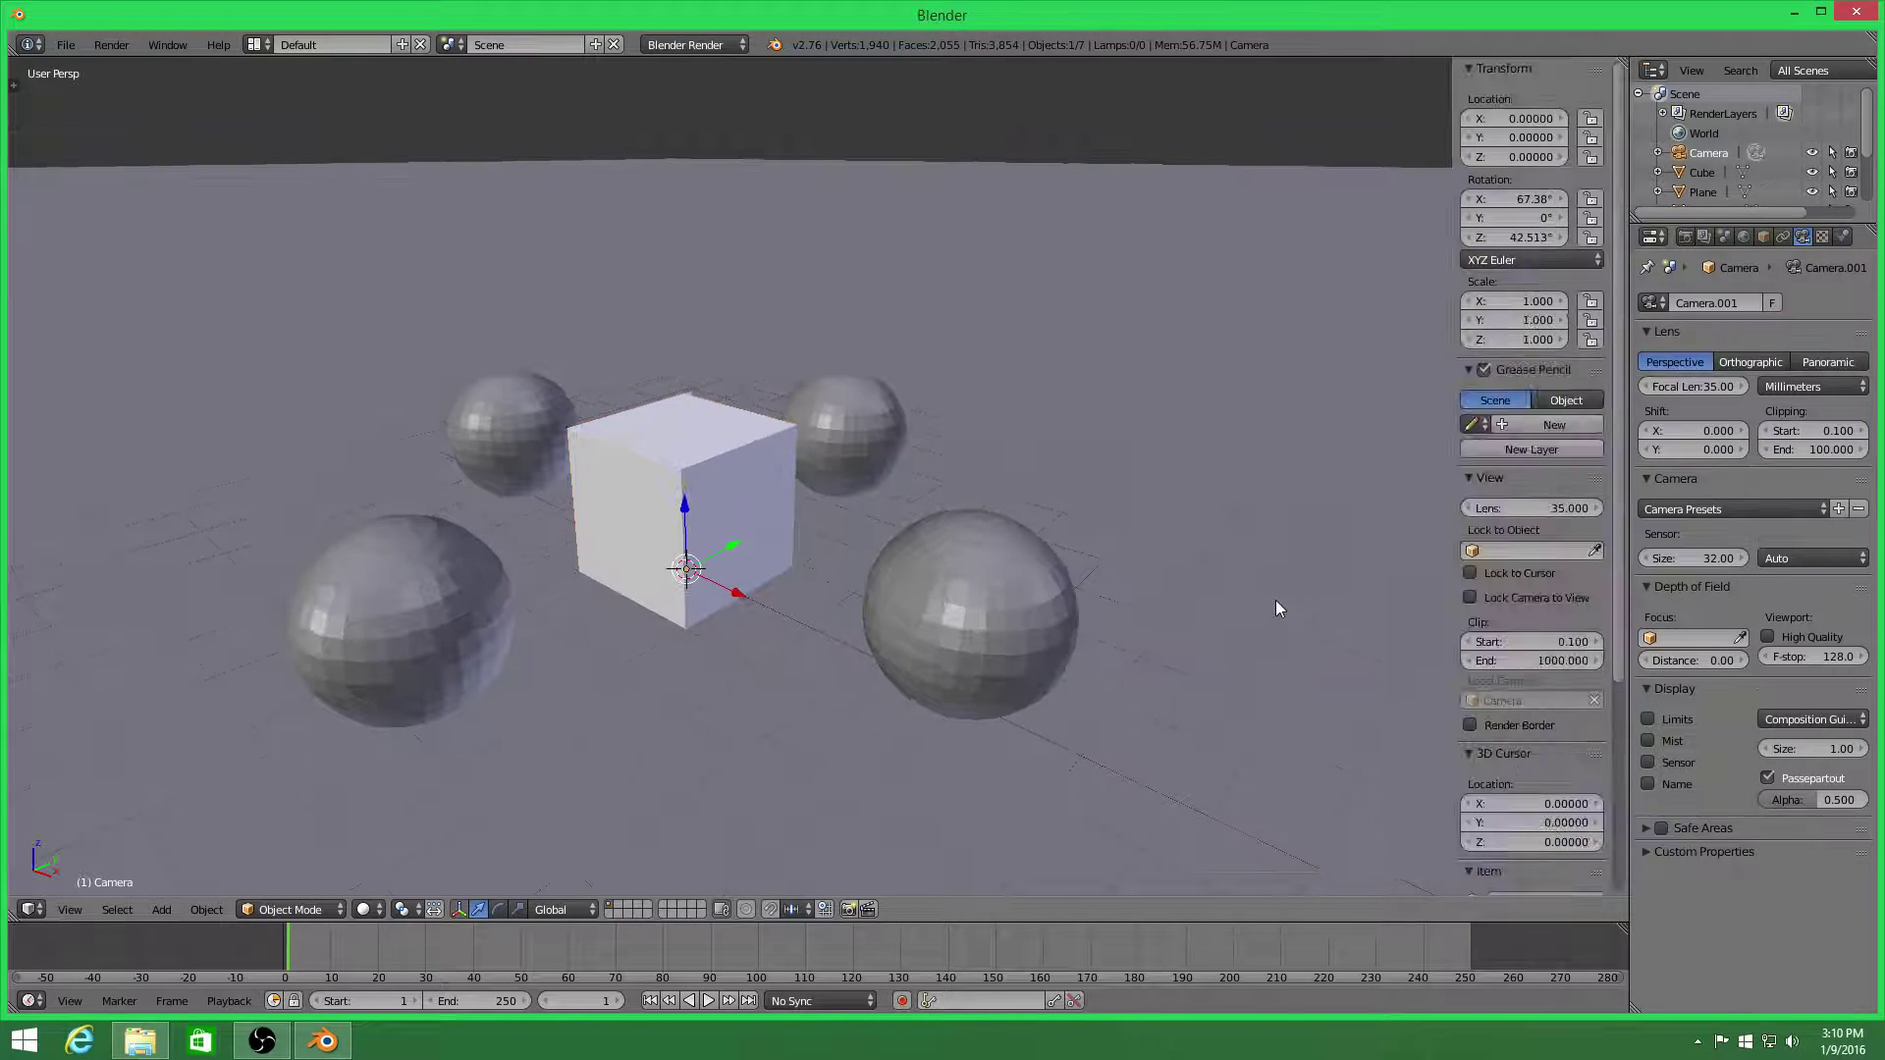
click(1469, 595)
key(n)
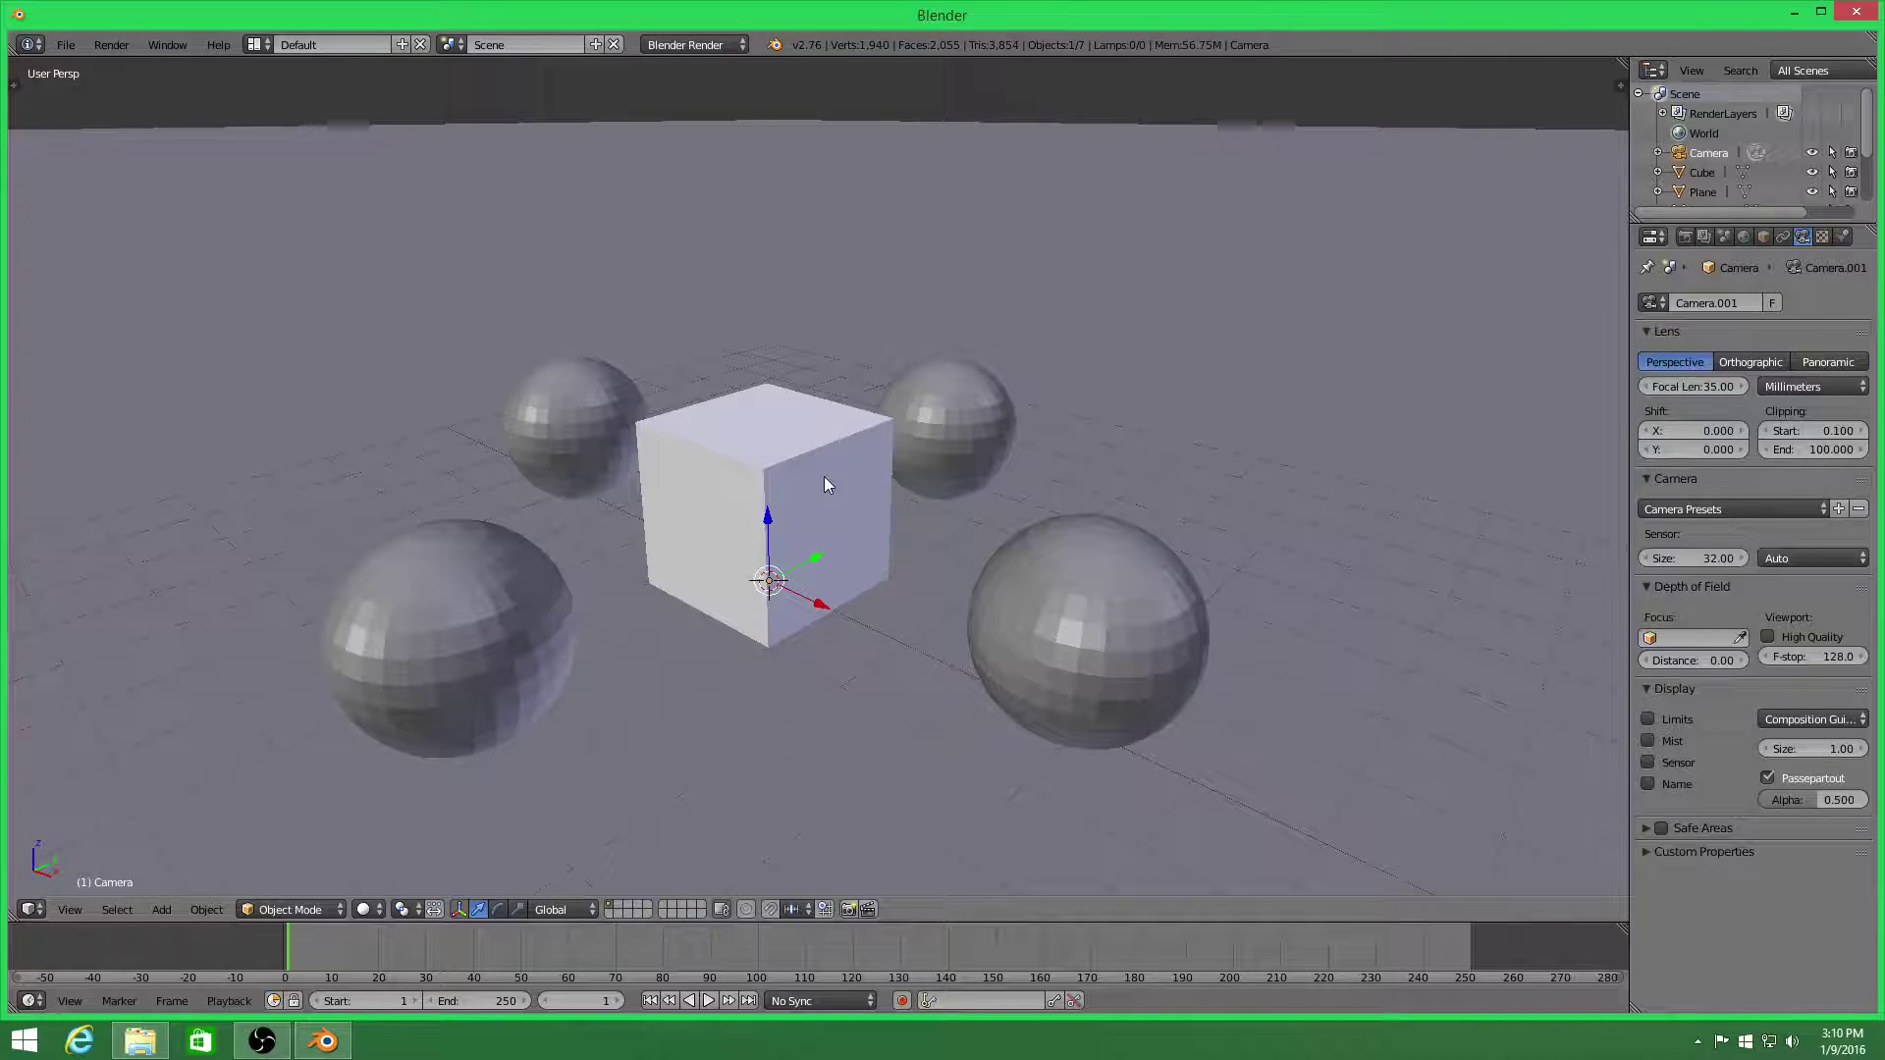
key(KP_0)
scroll(823, 475, down, 5)
scroll(823, 481, down, 6)
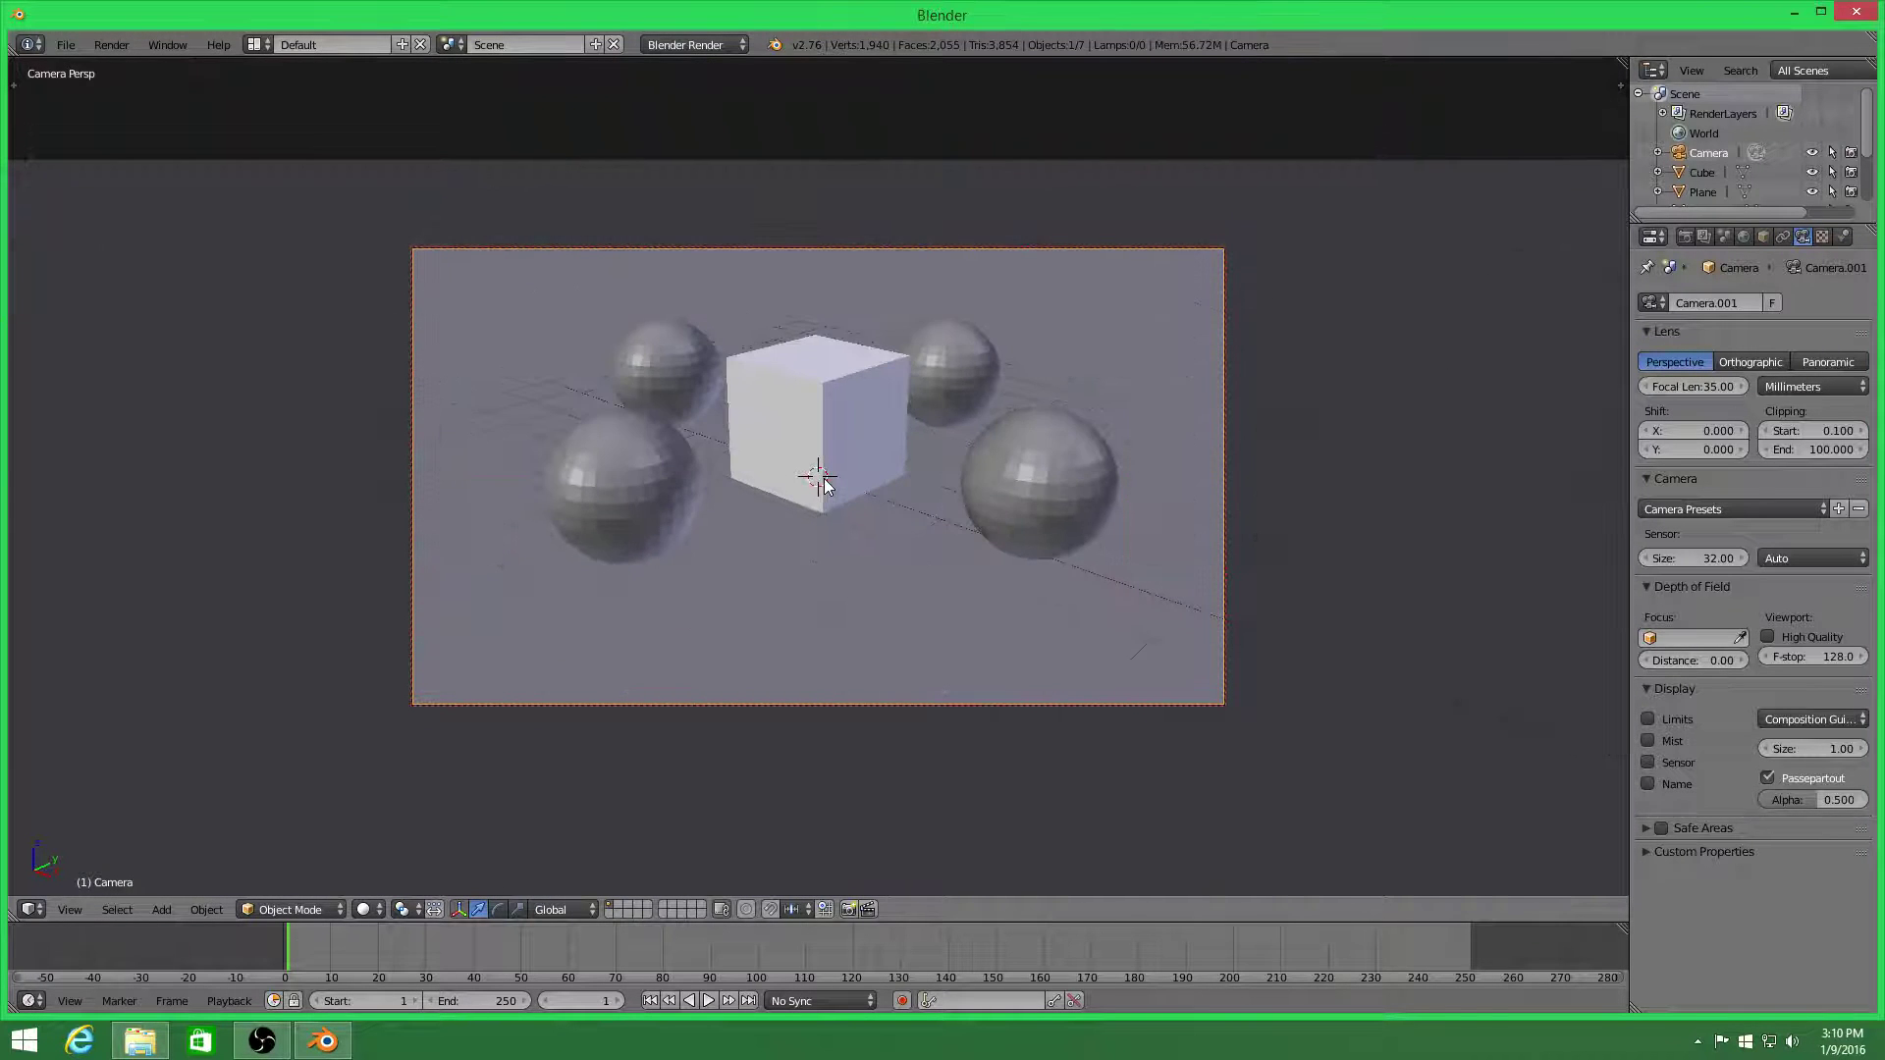
middle_drag(824, 540, 821, 496)
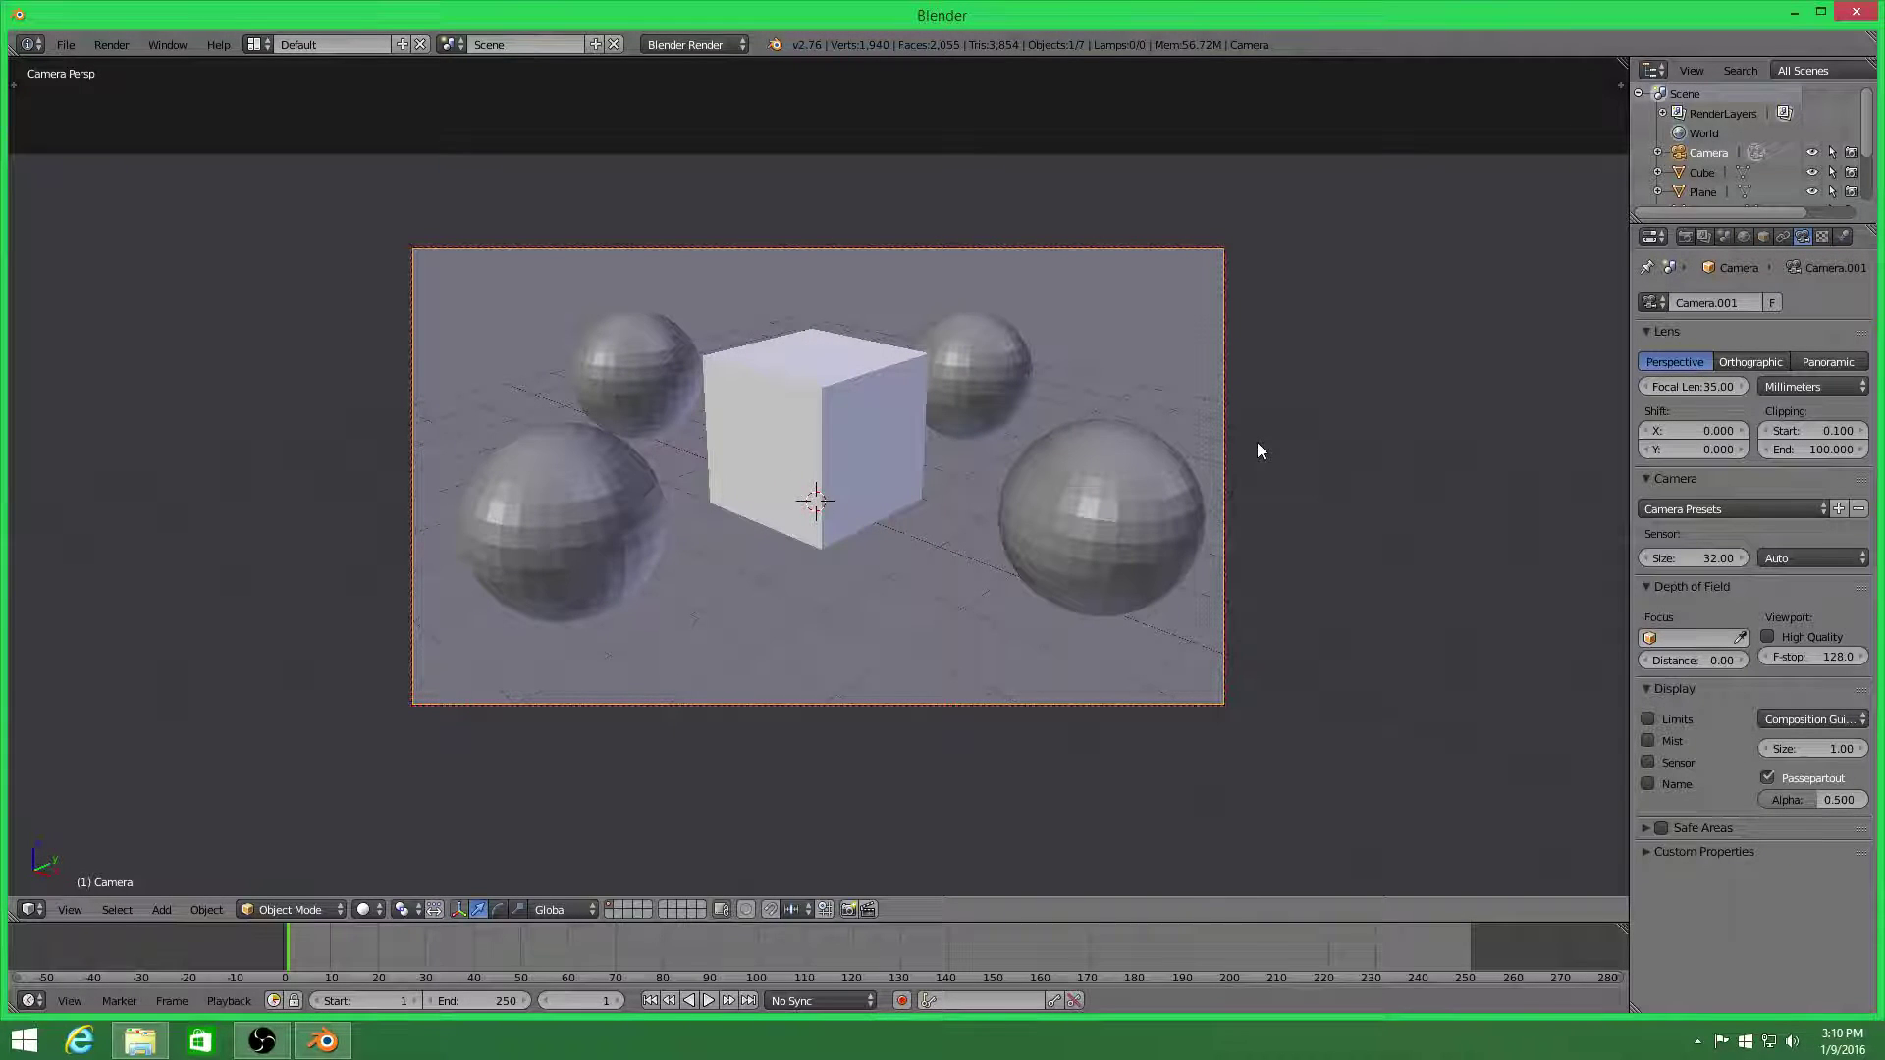
Keep Indirect Lighting enabled in World settings, nudge the camera shot, and render with F12
click(1742, 238)
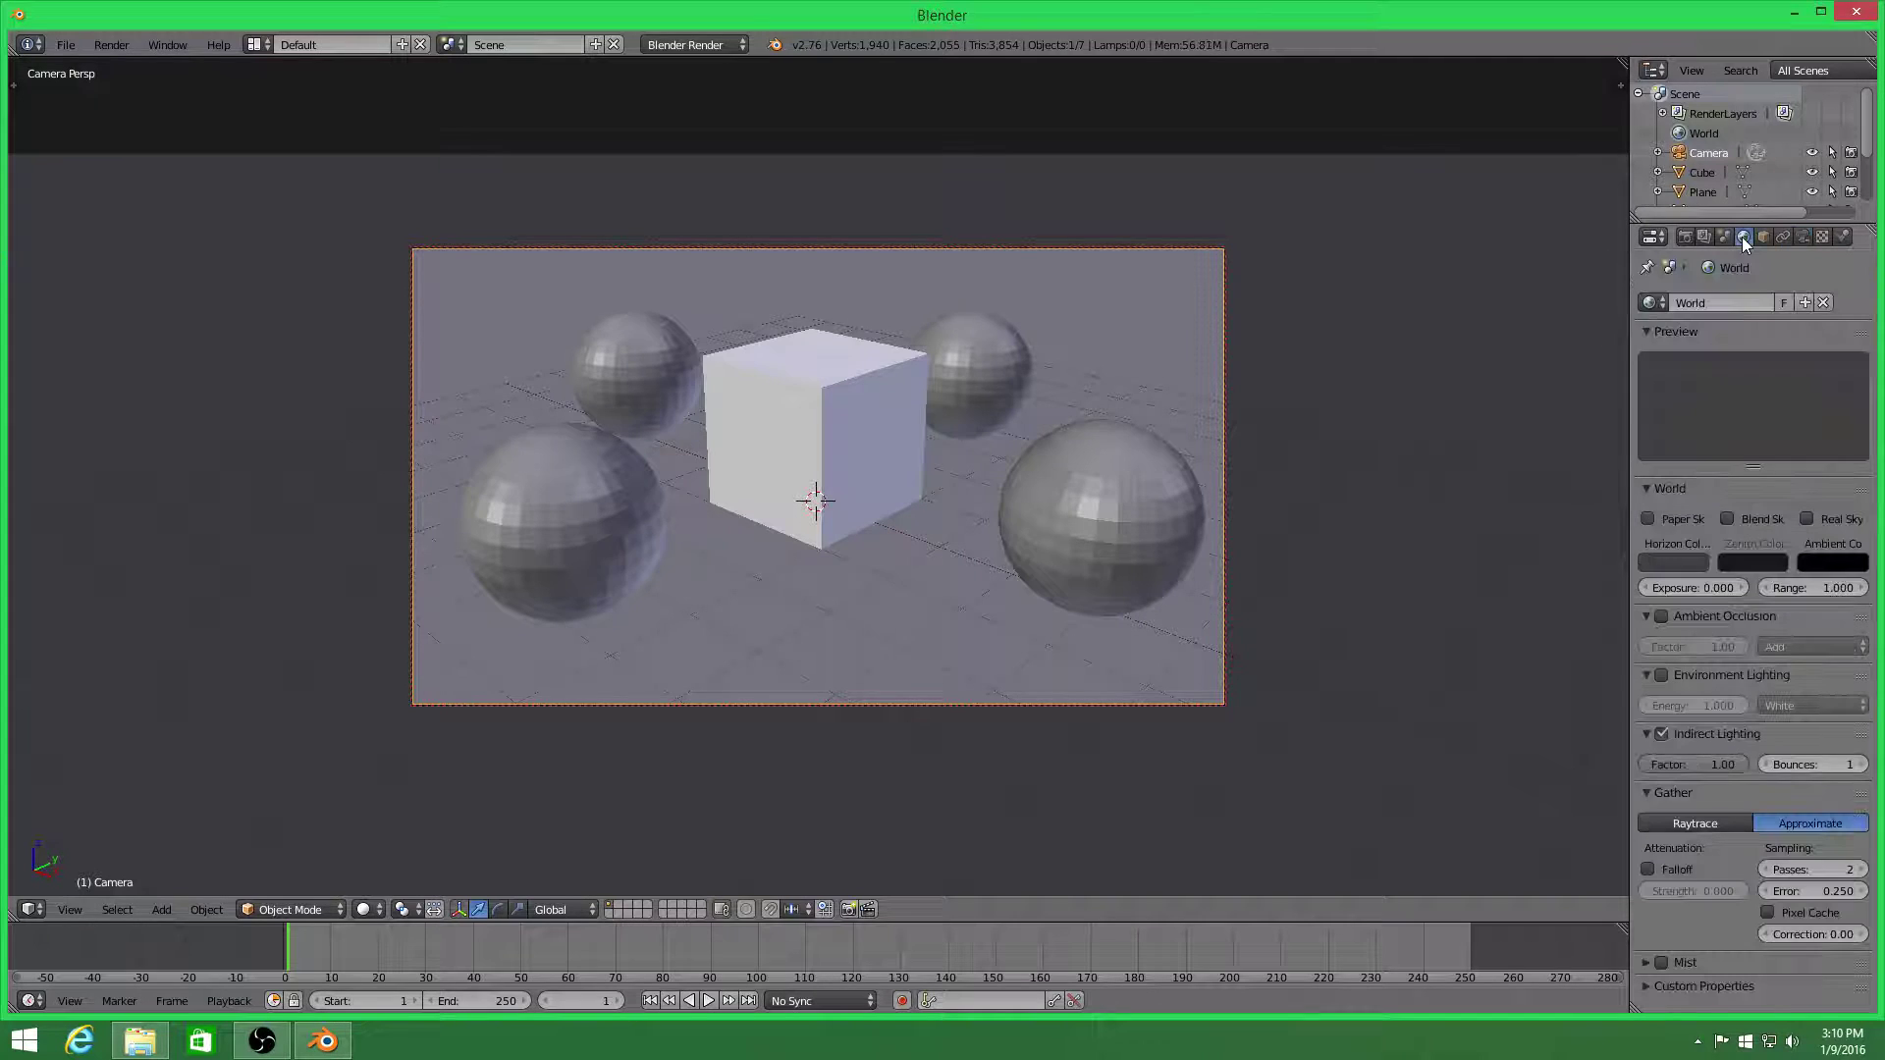
click(1662, 738)
click(1663, 738)
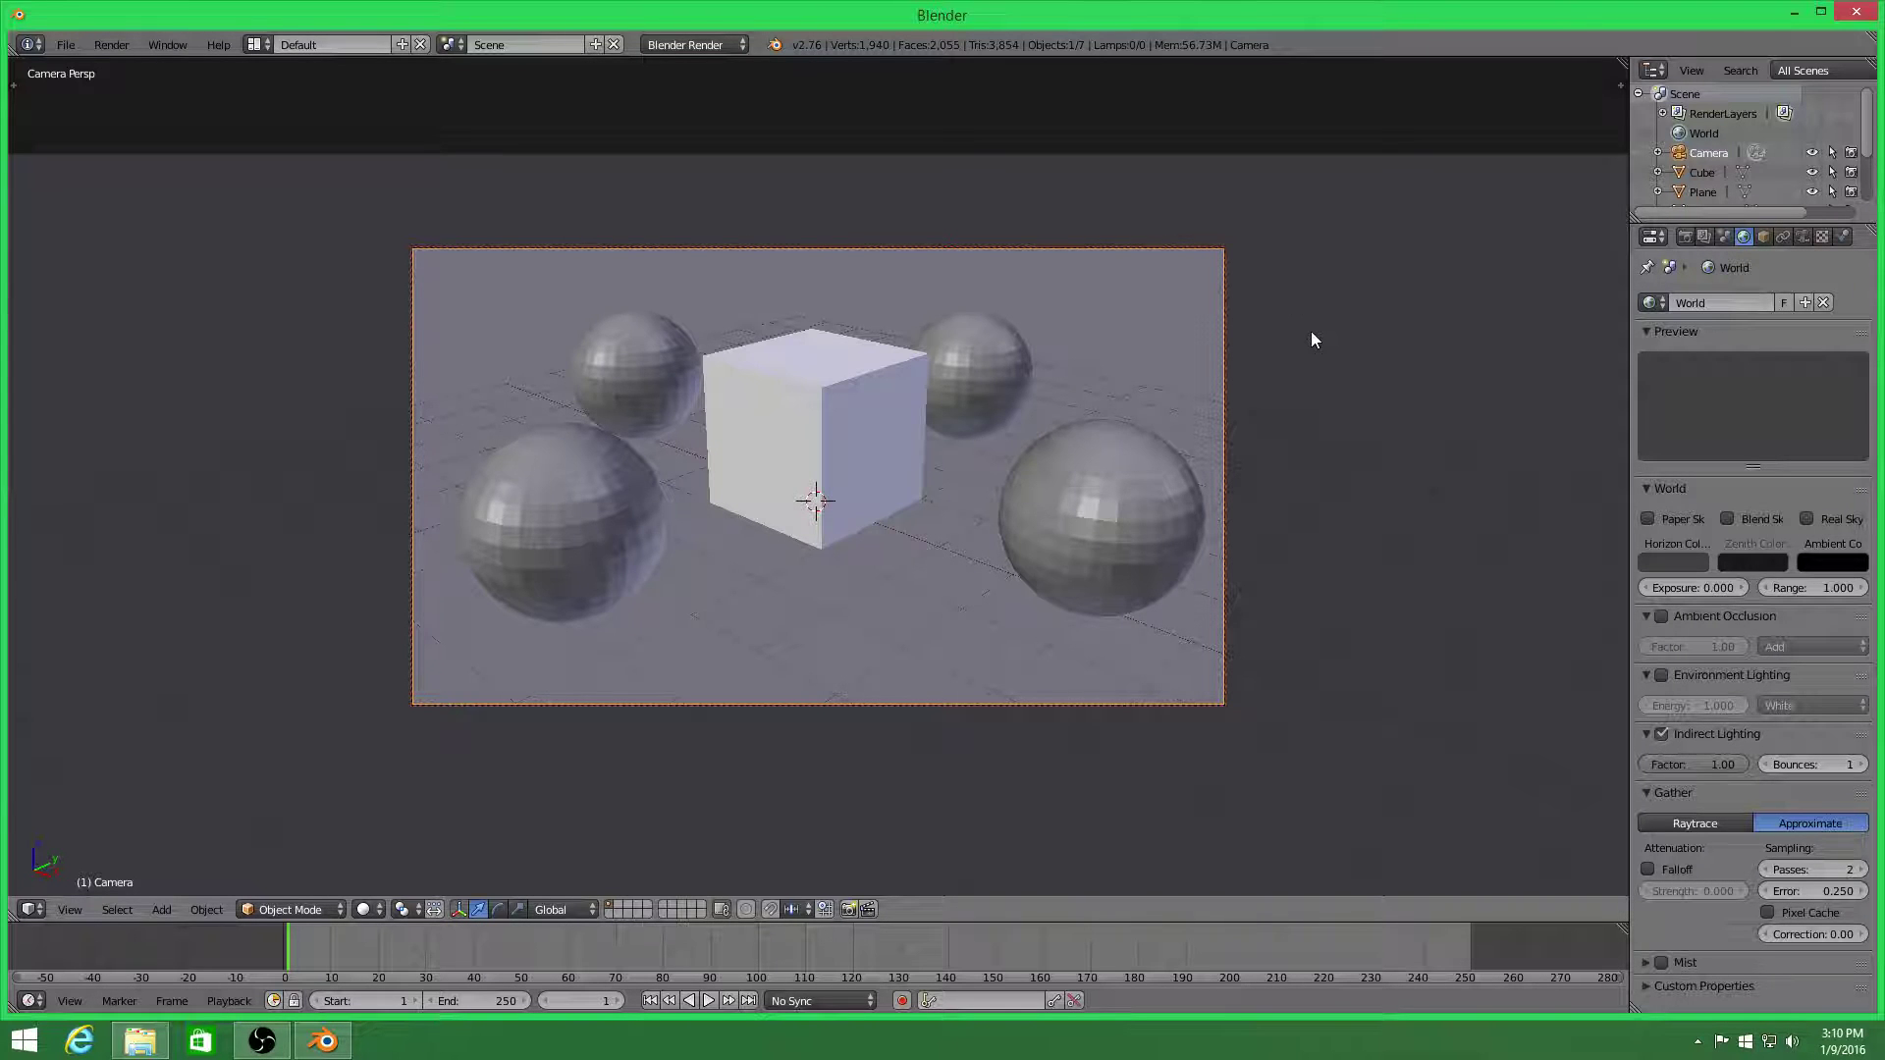
mouse_move(1311, 333)
shift+middle_down()
mouse_move(1297, 321)
mouse_move(1307, 338)
shift+middle_up()
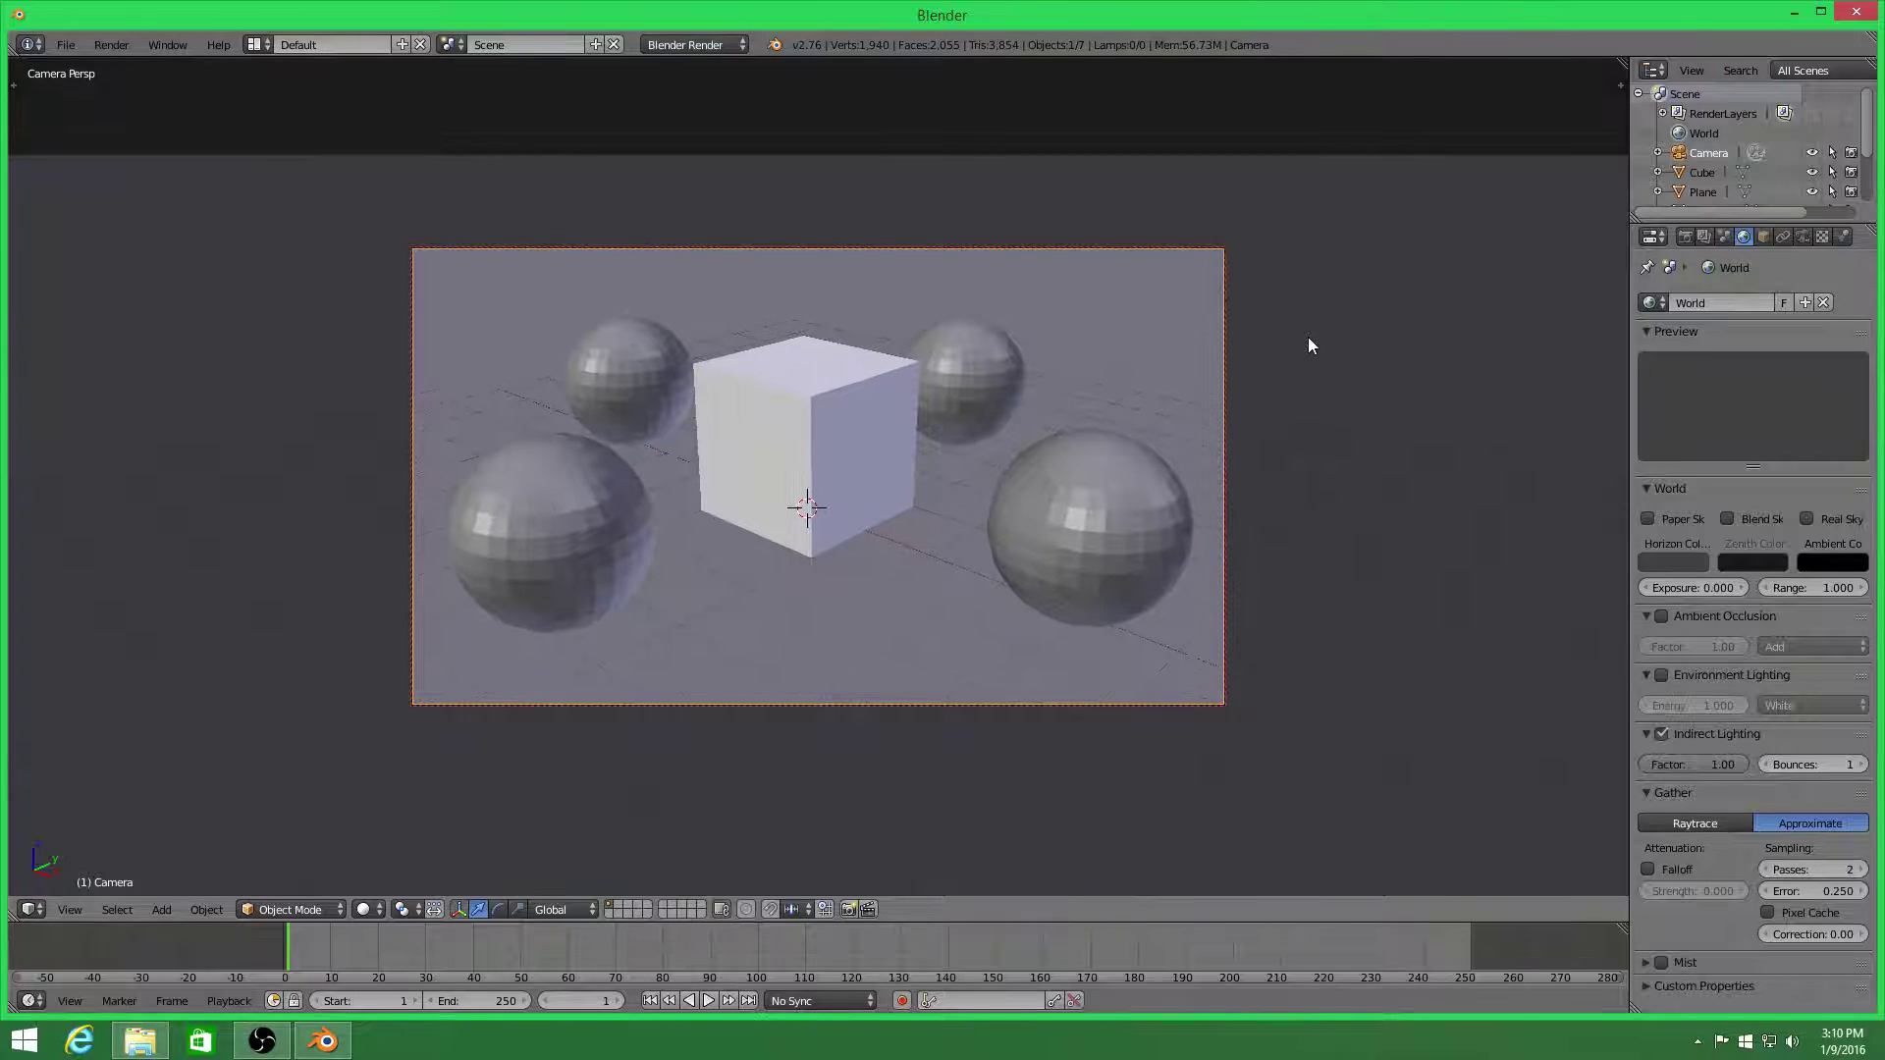
key(F12)
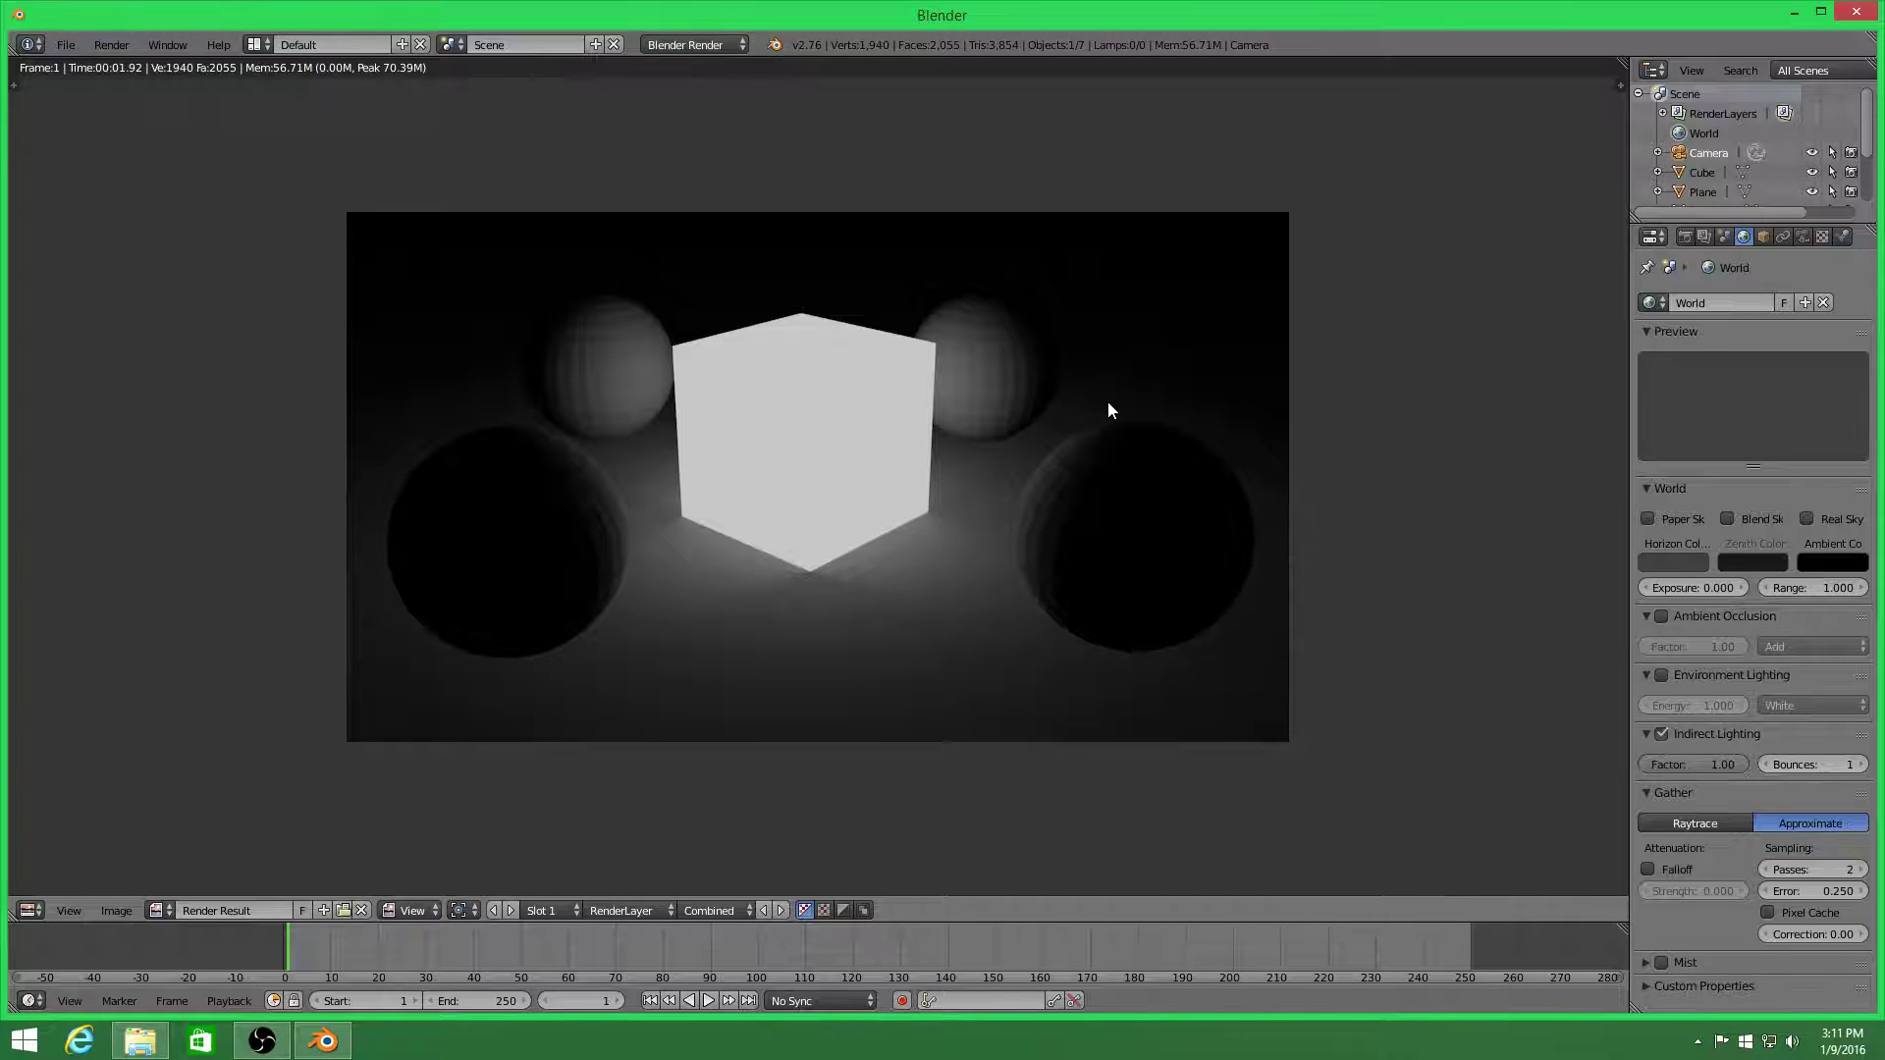
Make the cube's specular colour bright green, rename its material Green, and render
key(Escape)
right_click(854, 379)
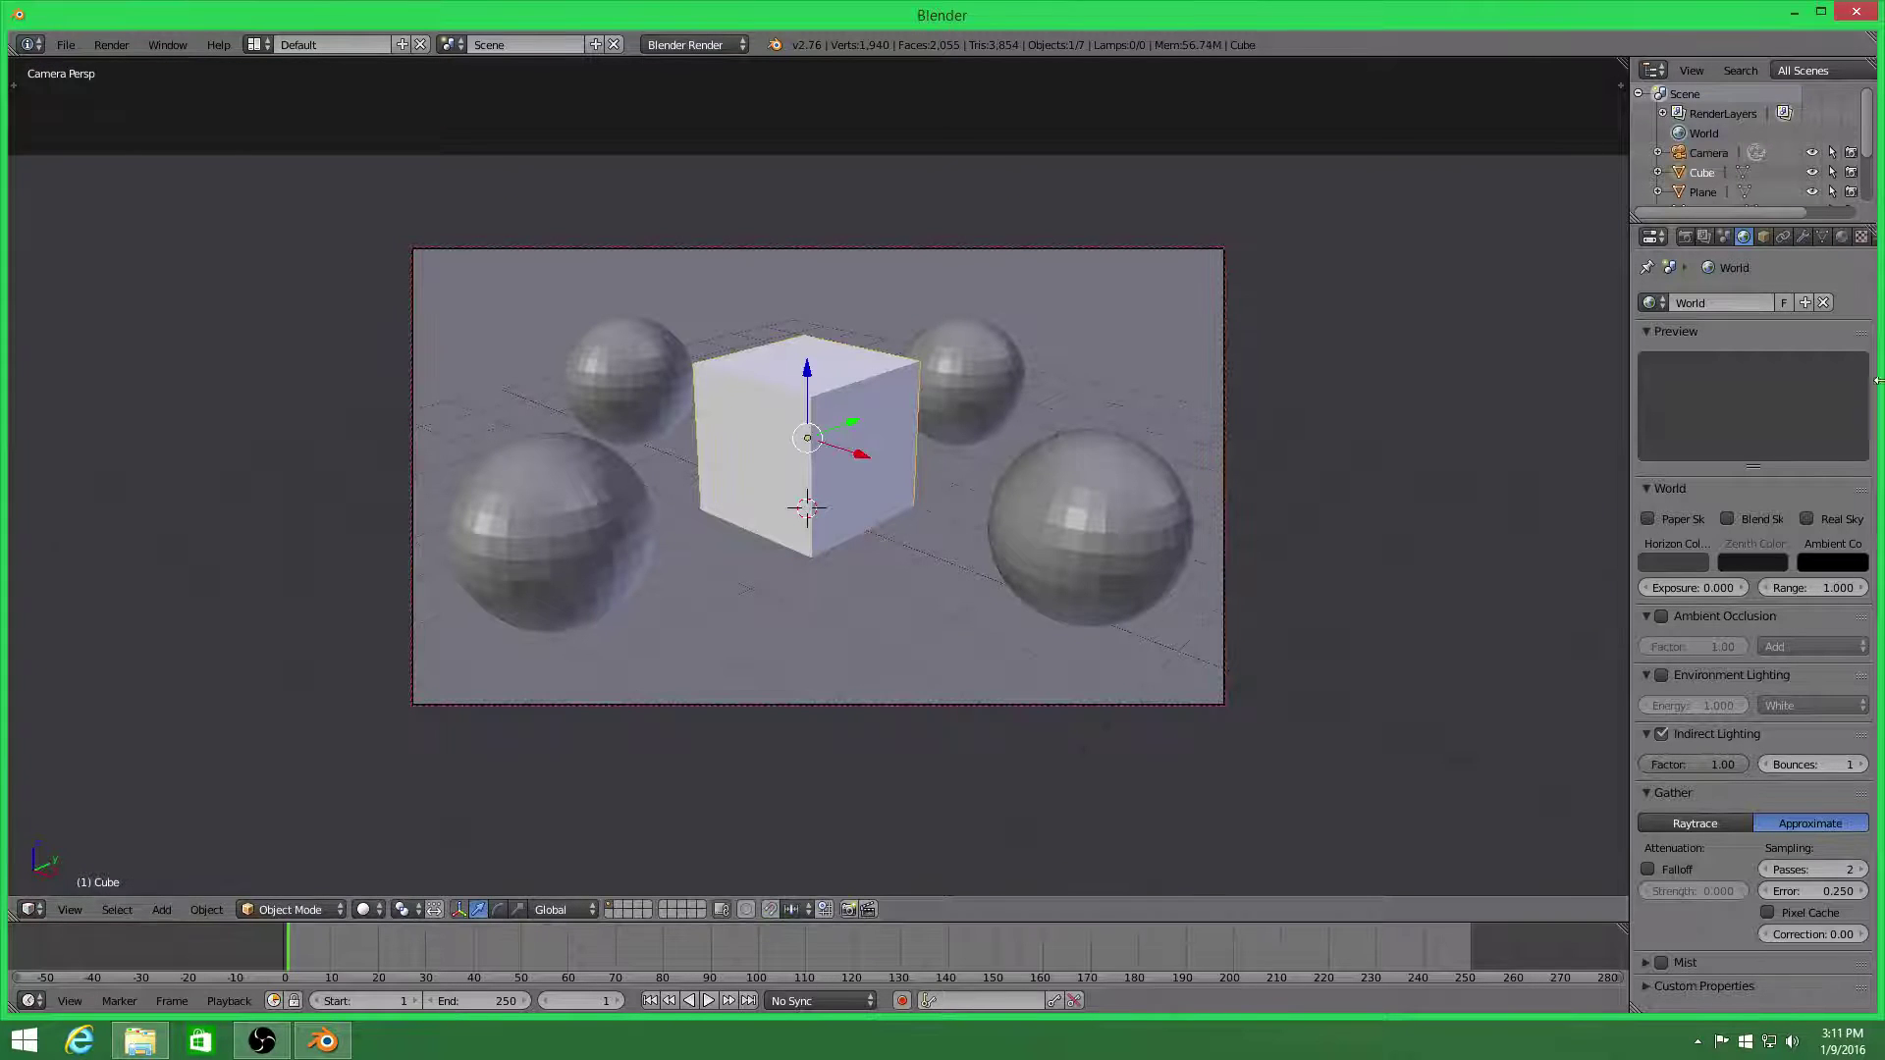
click(1843, 237)
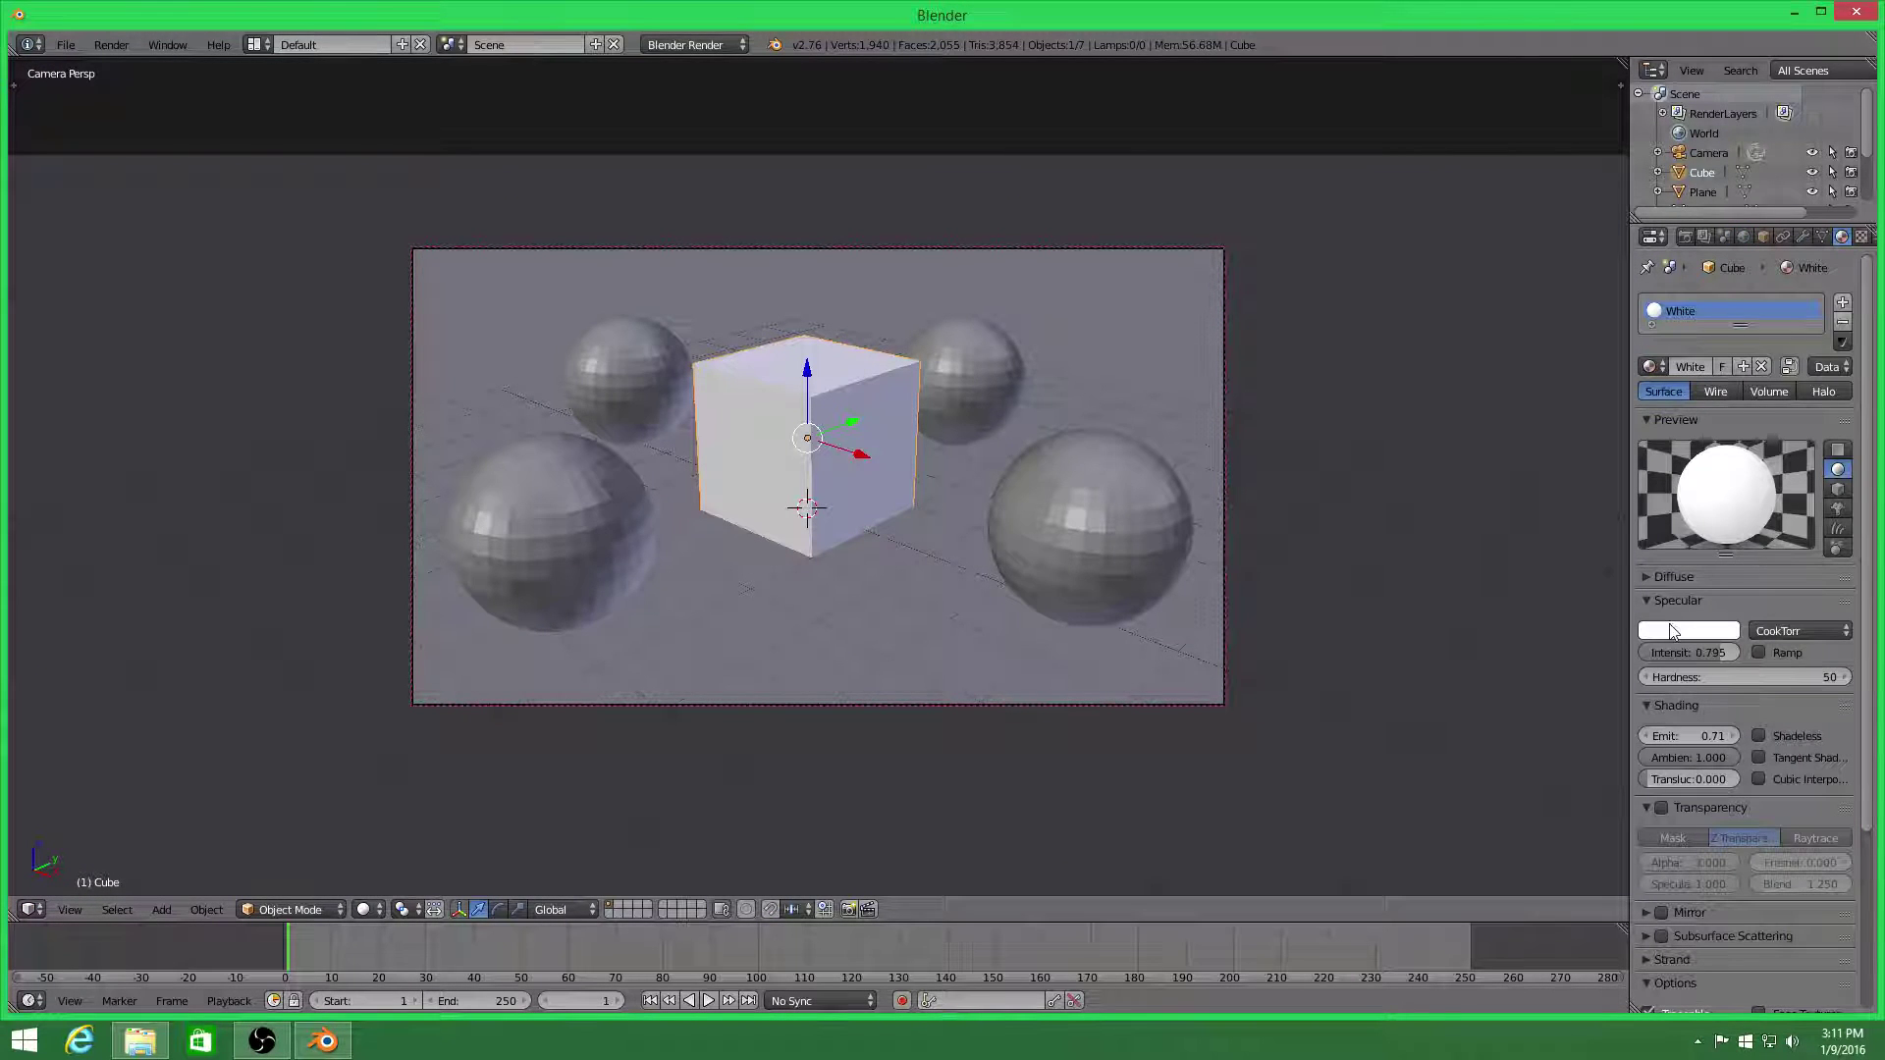
click(1674, 630)
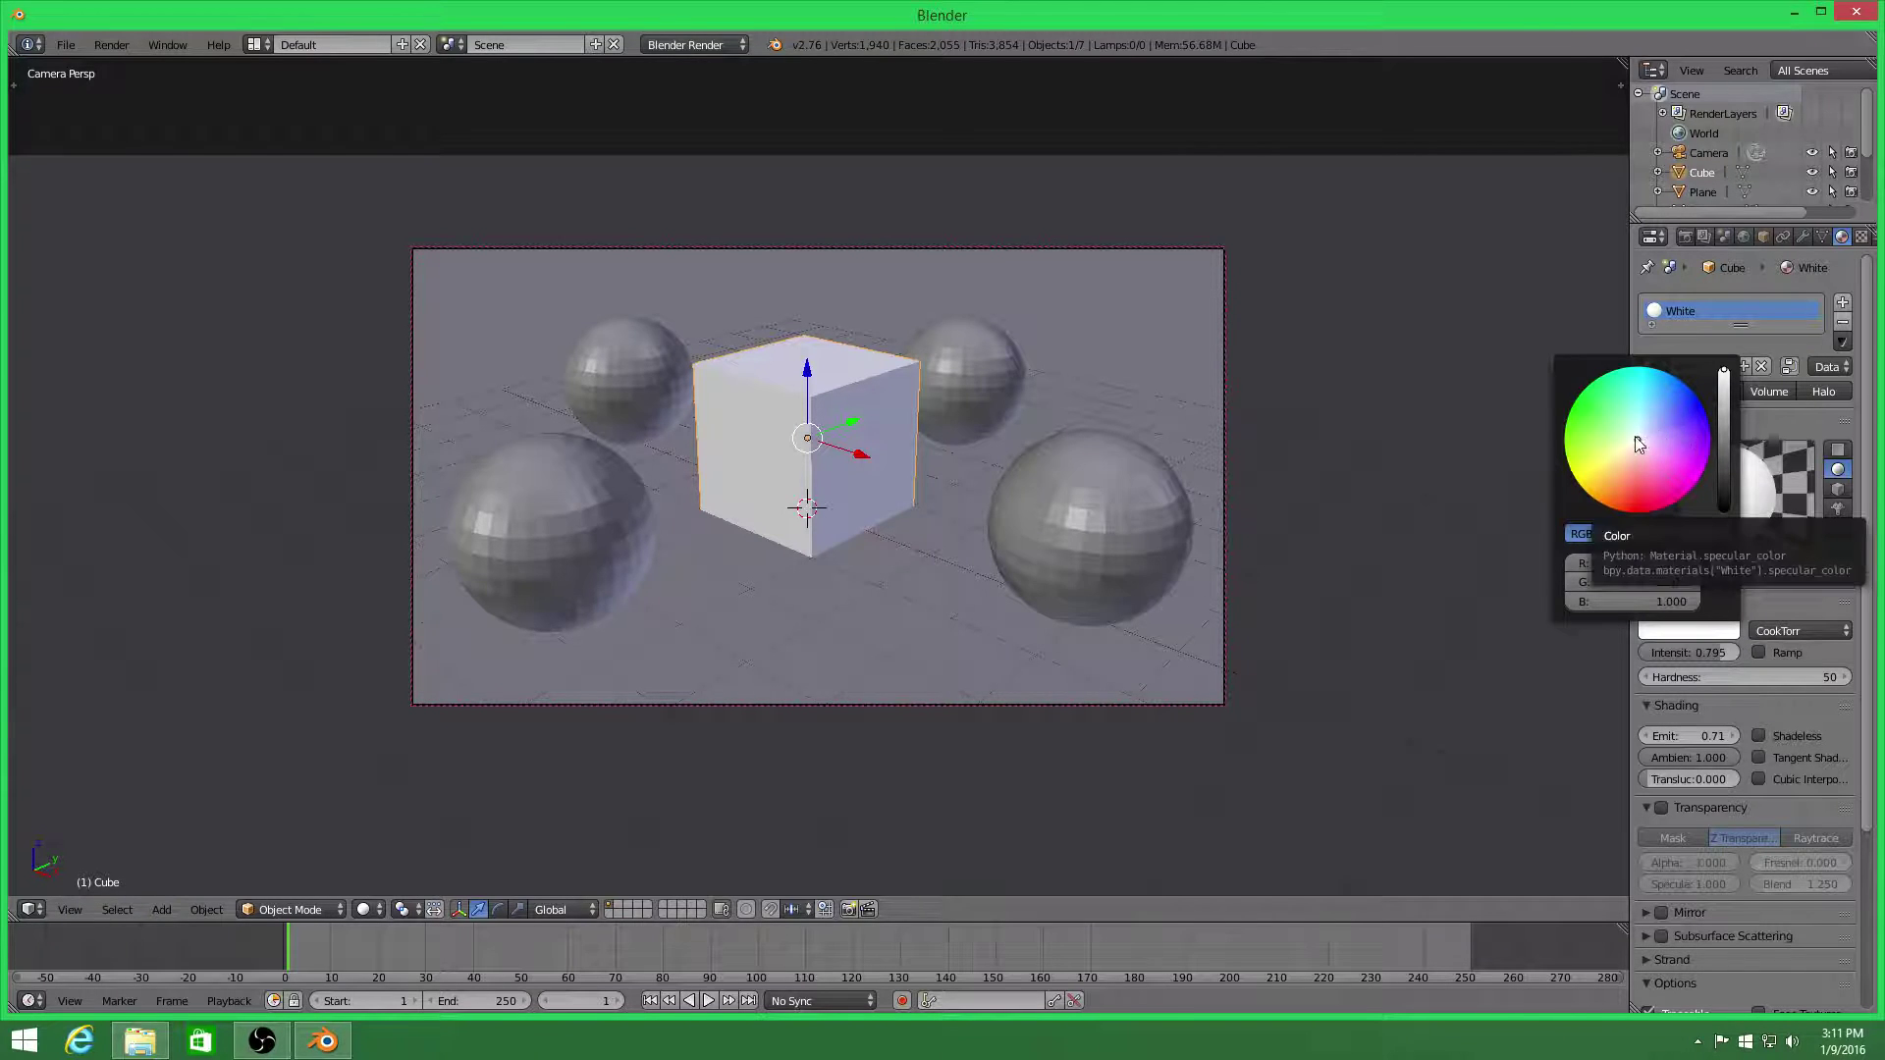
drag(1637, 444, 1615, 432)
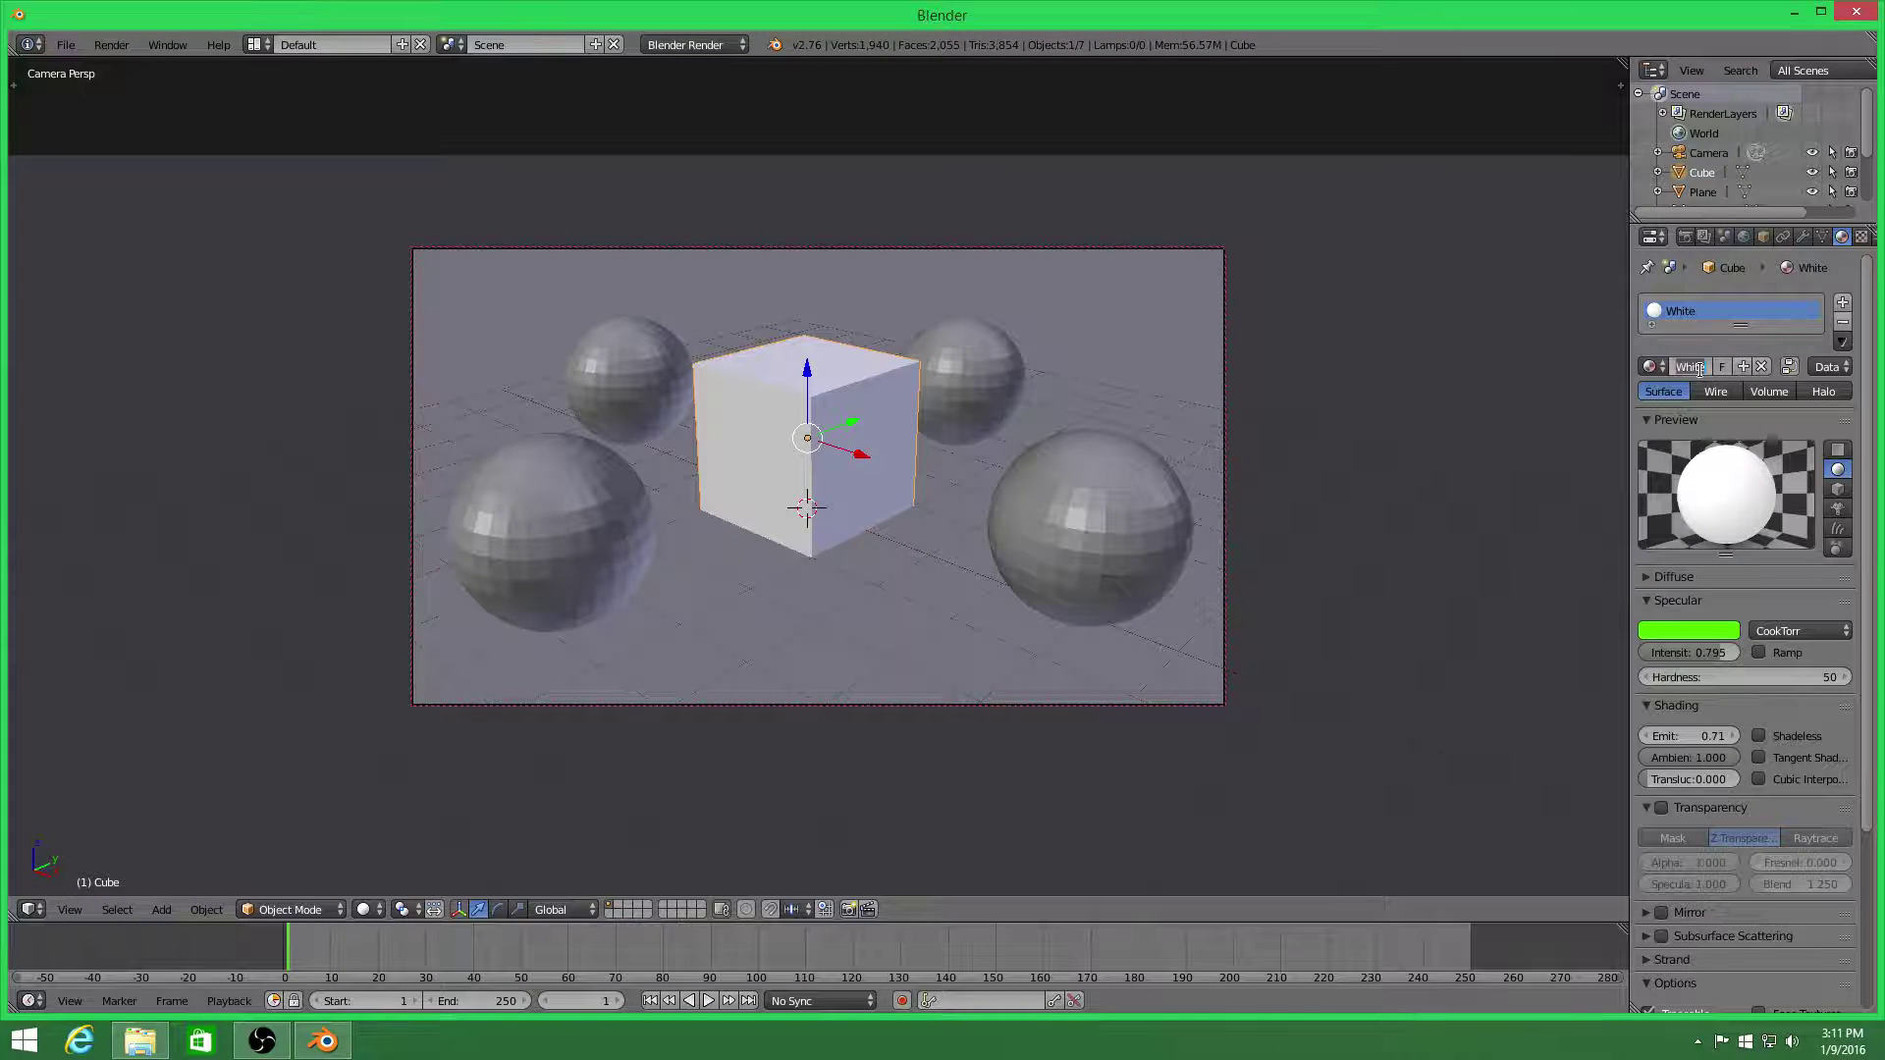
click(1699, 369)
text(Green)
key(Return)
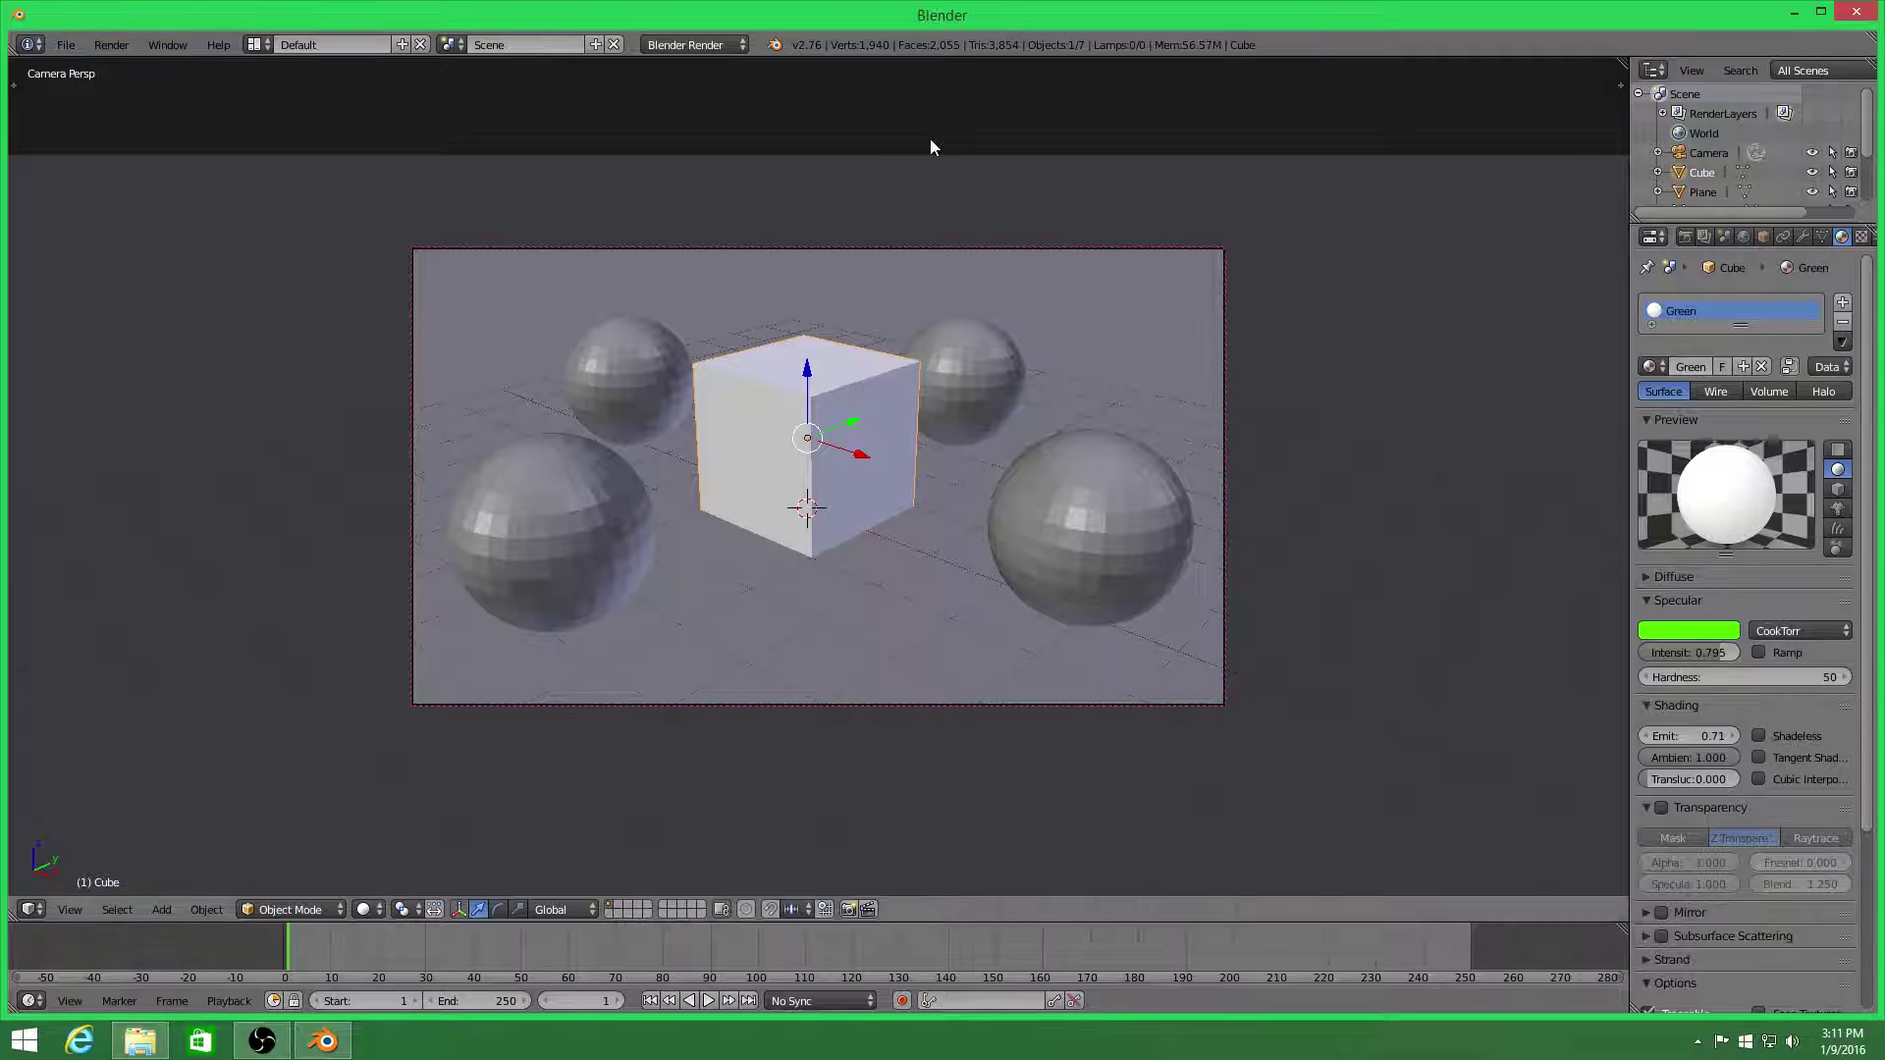
key(F12)
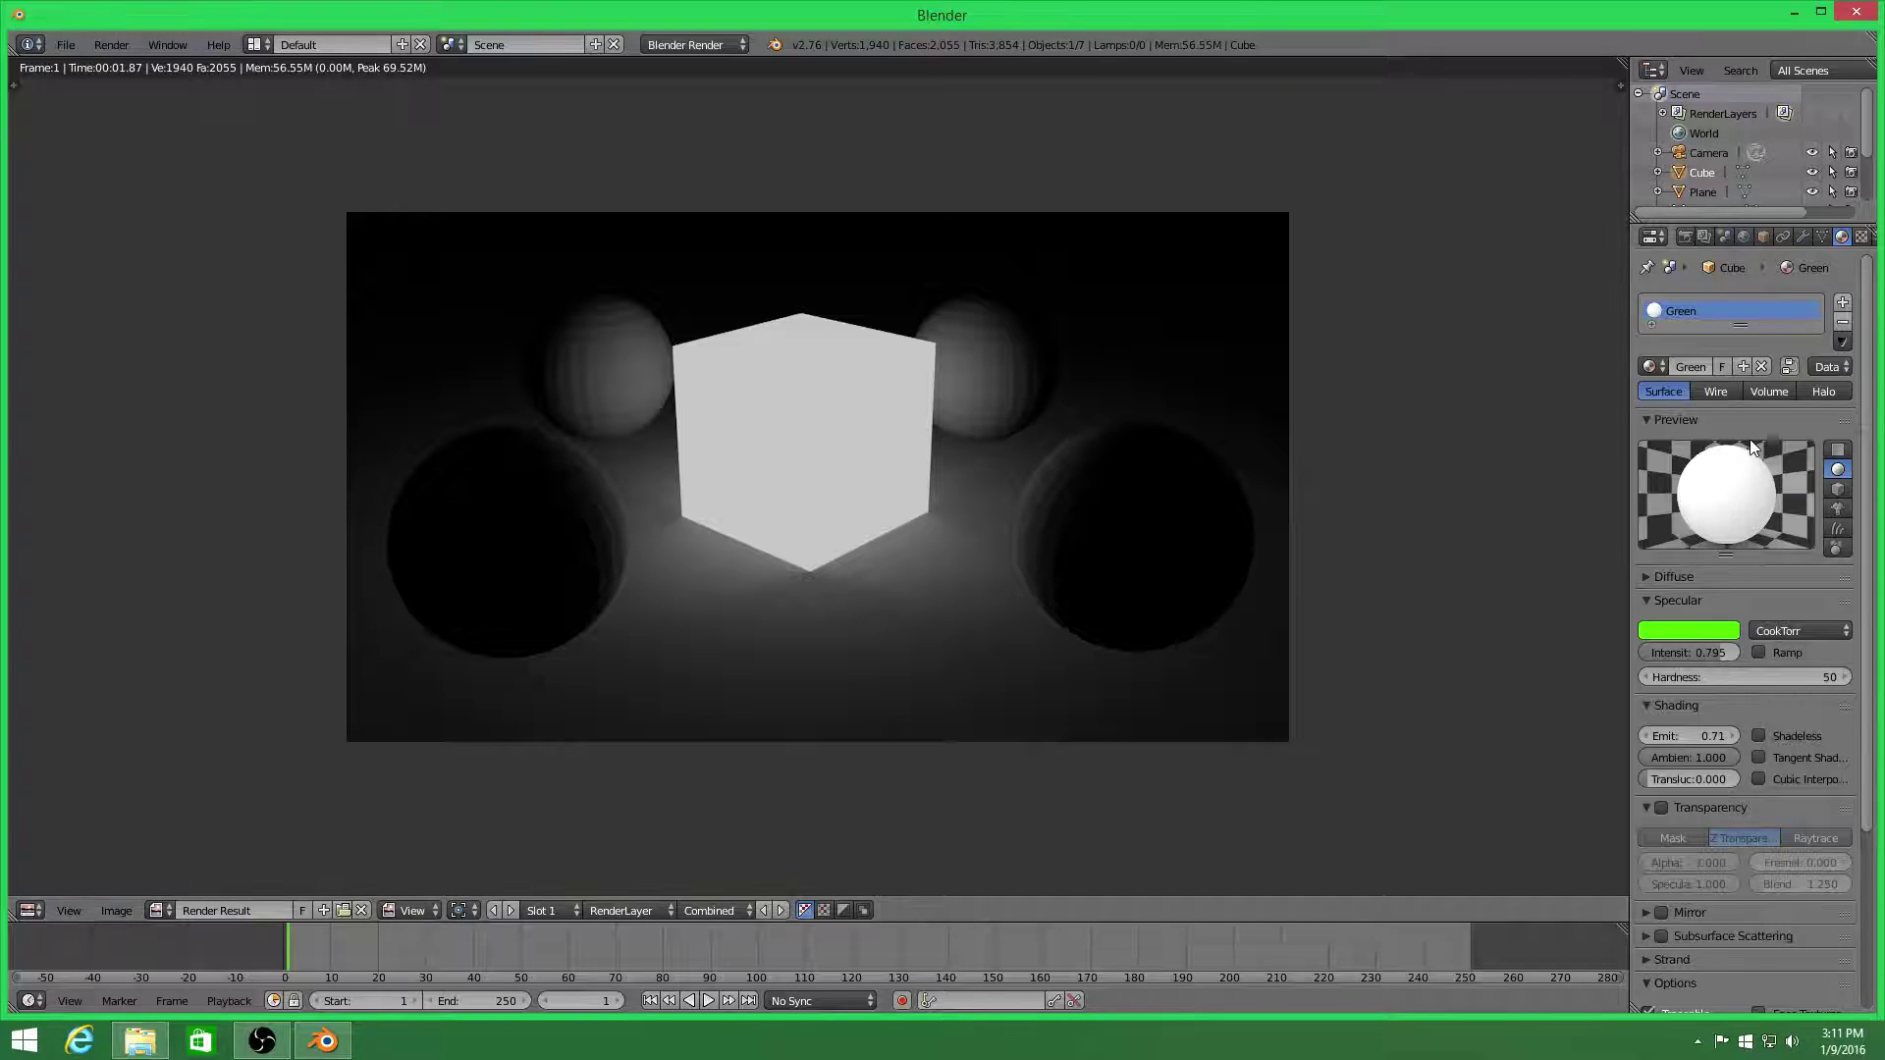
Undo that change, set the cube's diffuse colour to green instead, and render again
key(Escape)
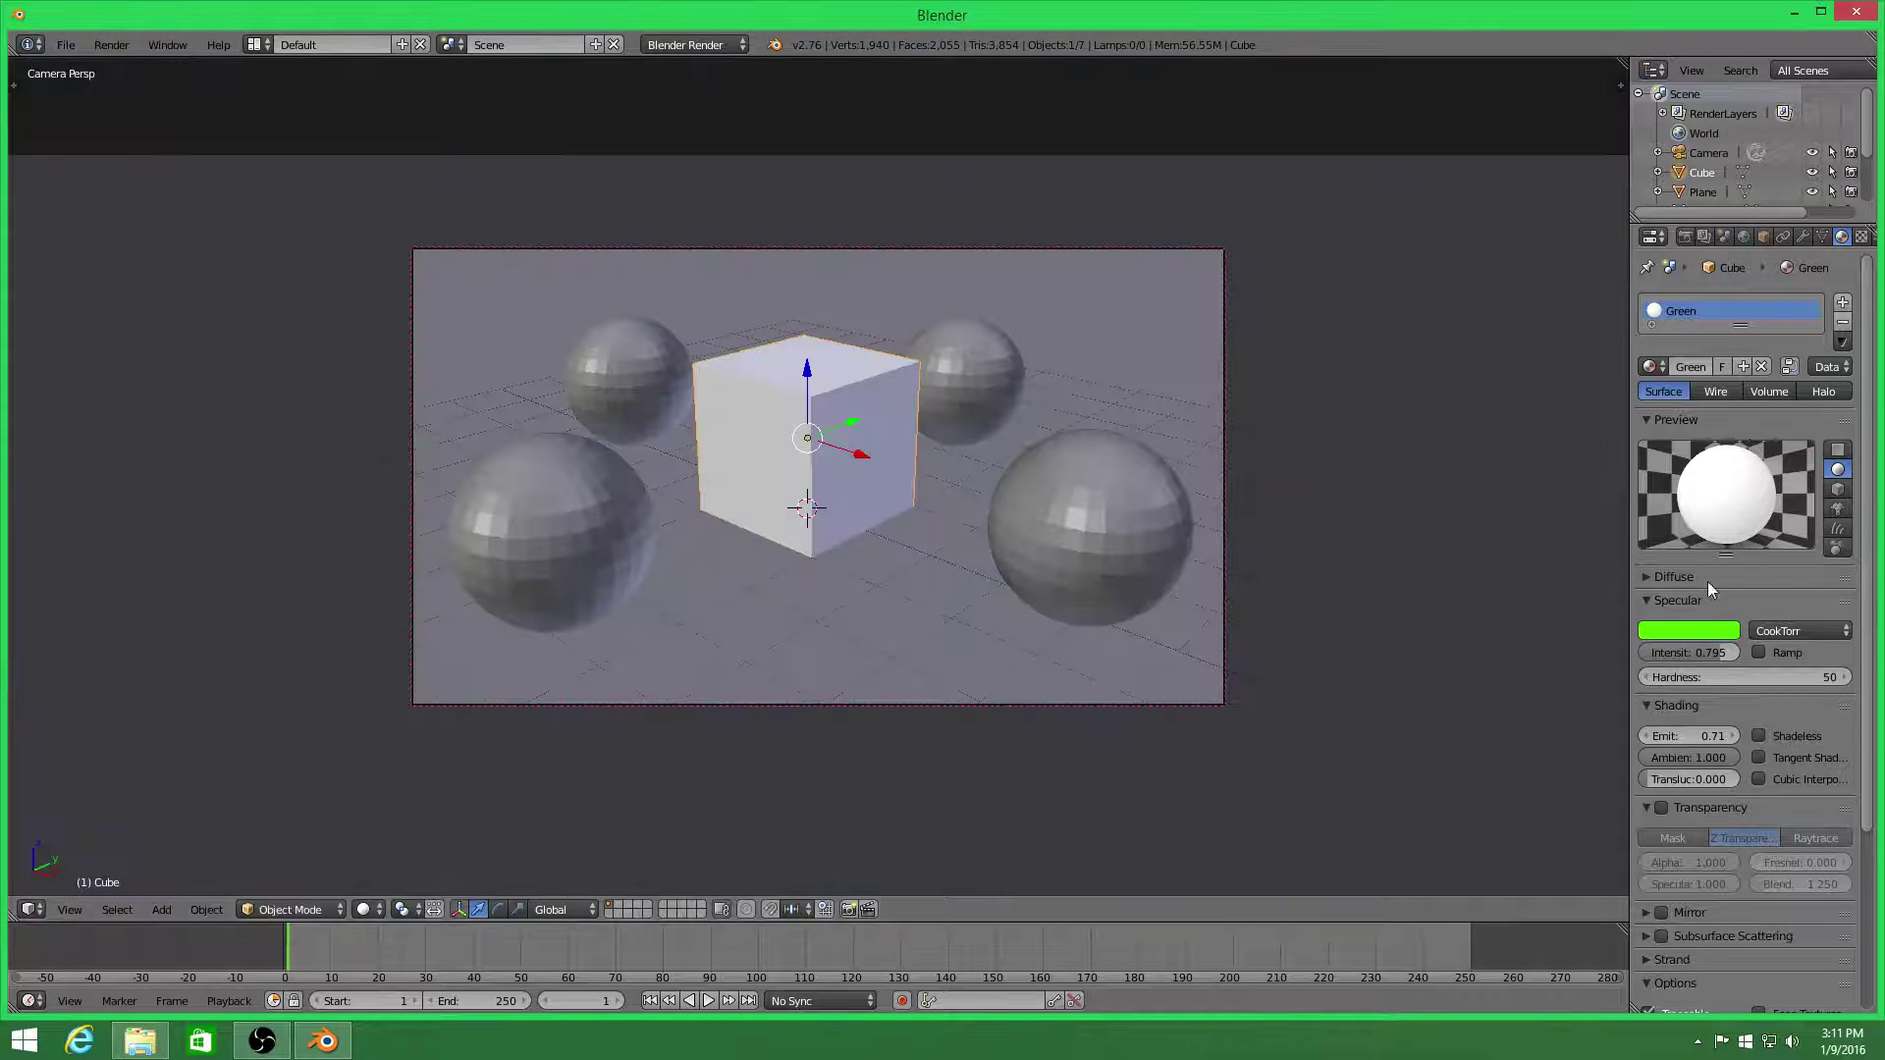
click(1705, 579)
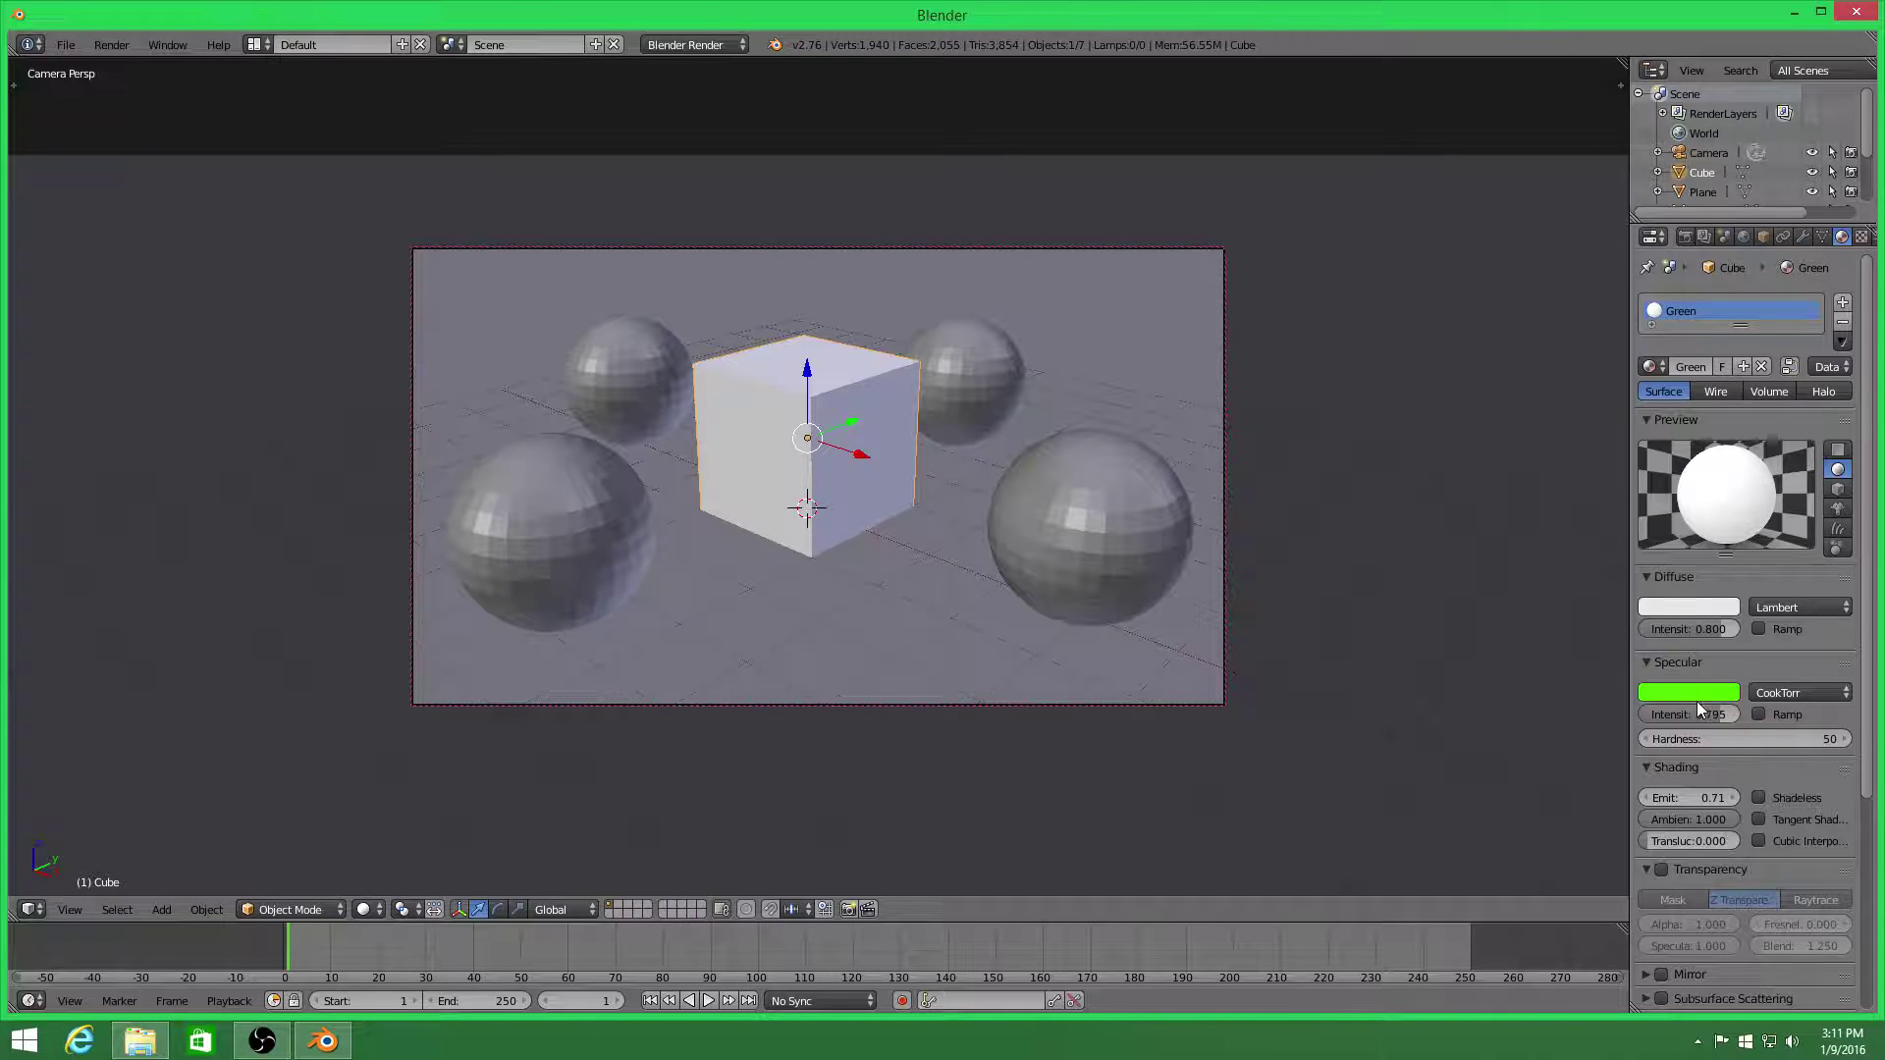
key(ctrl+z)
key(ctrl+z)
click(1687, 607)
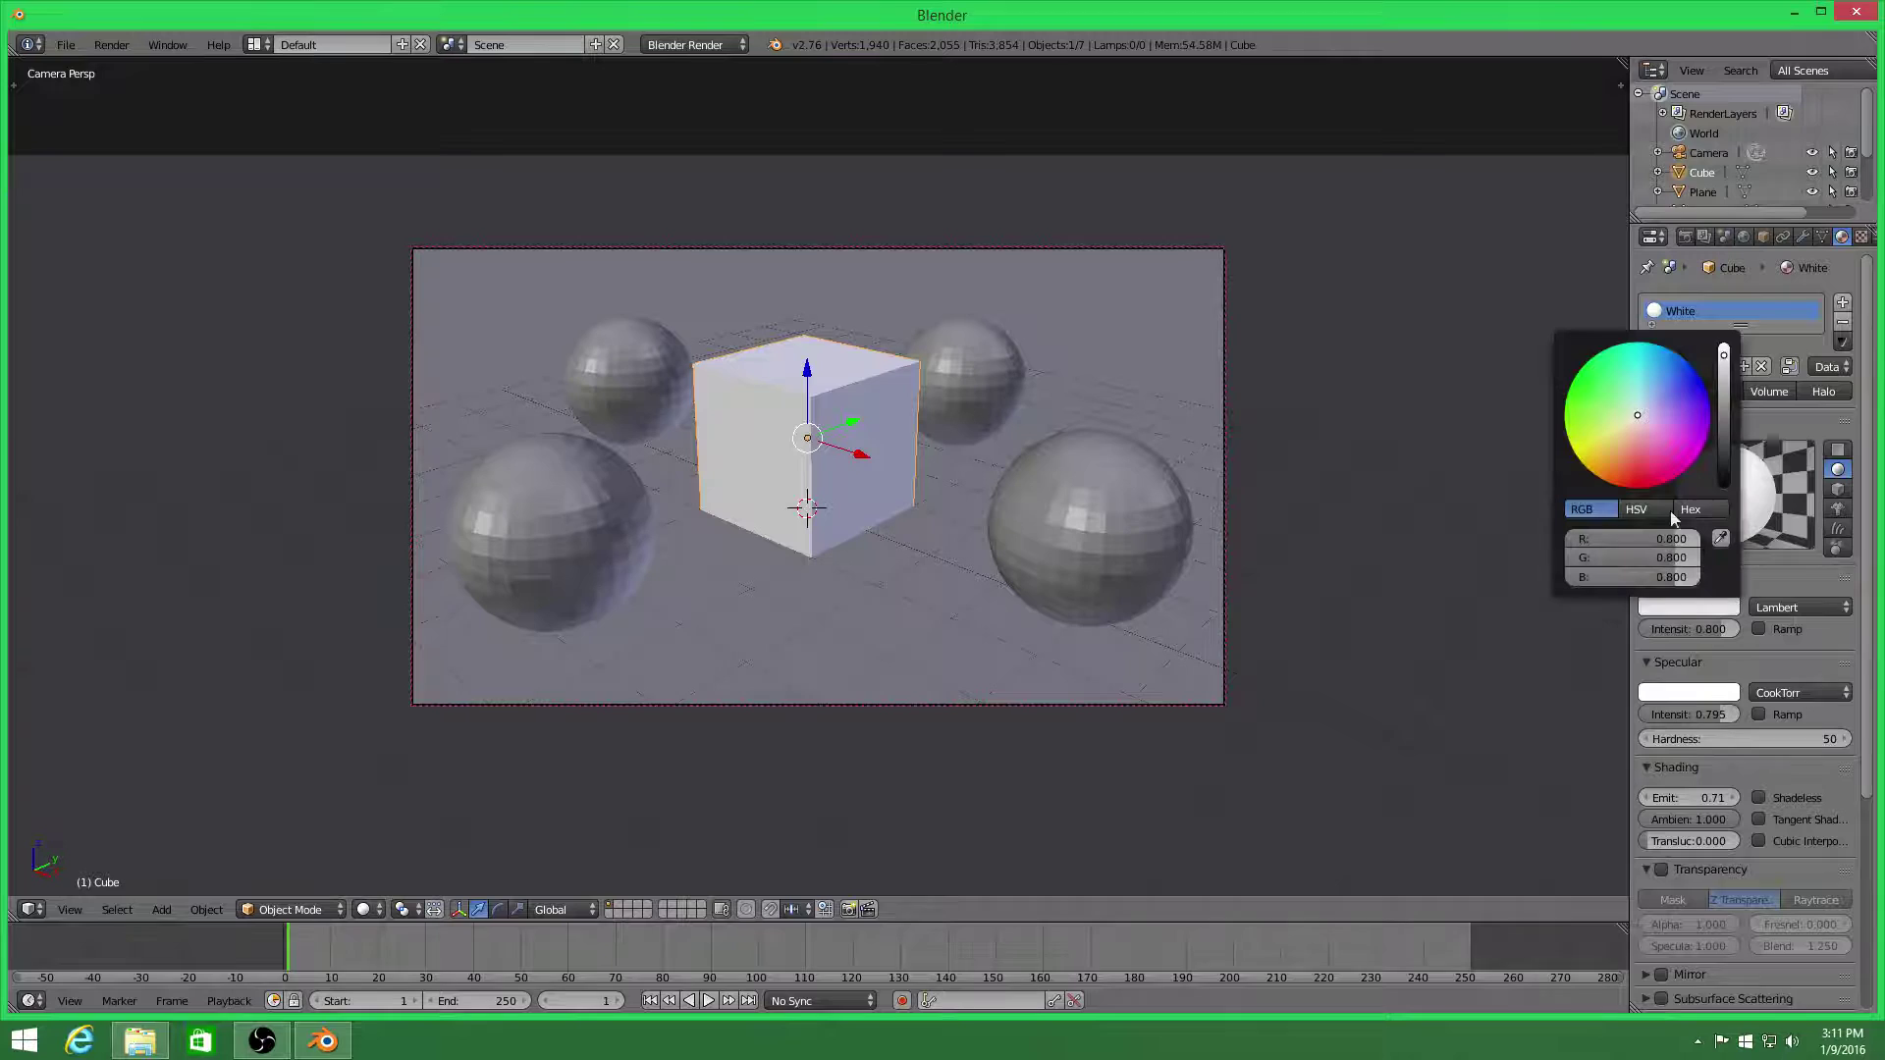
drag(1637, 415, 1594, 399)
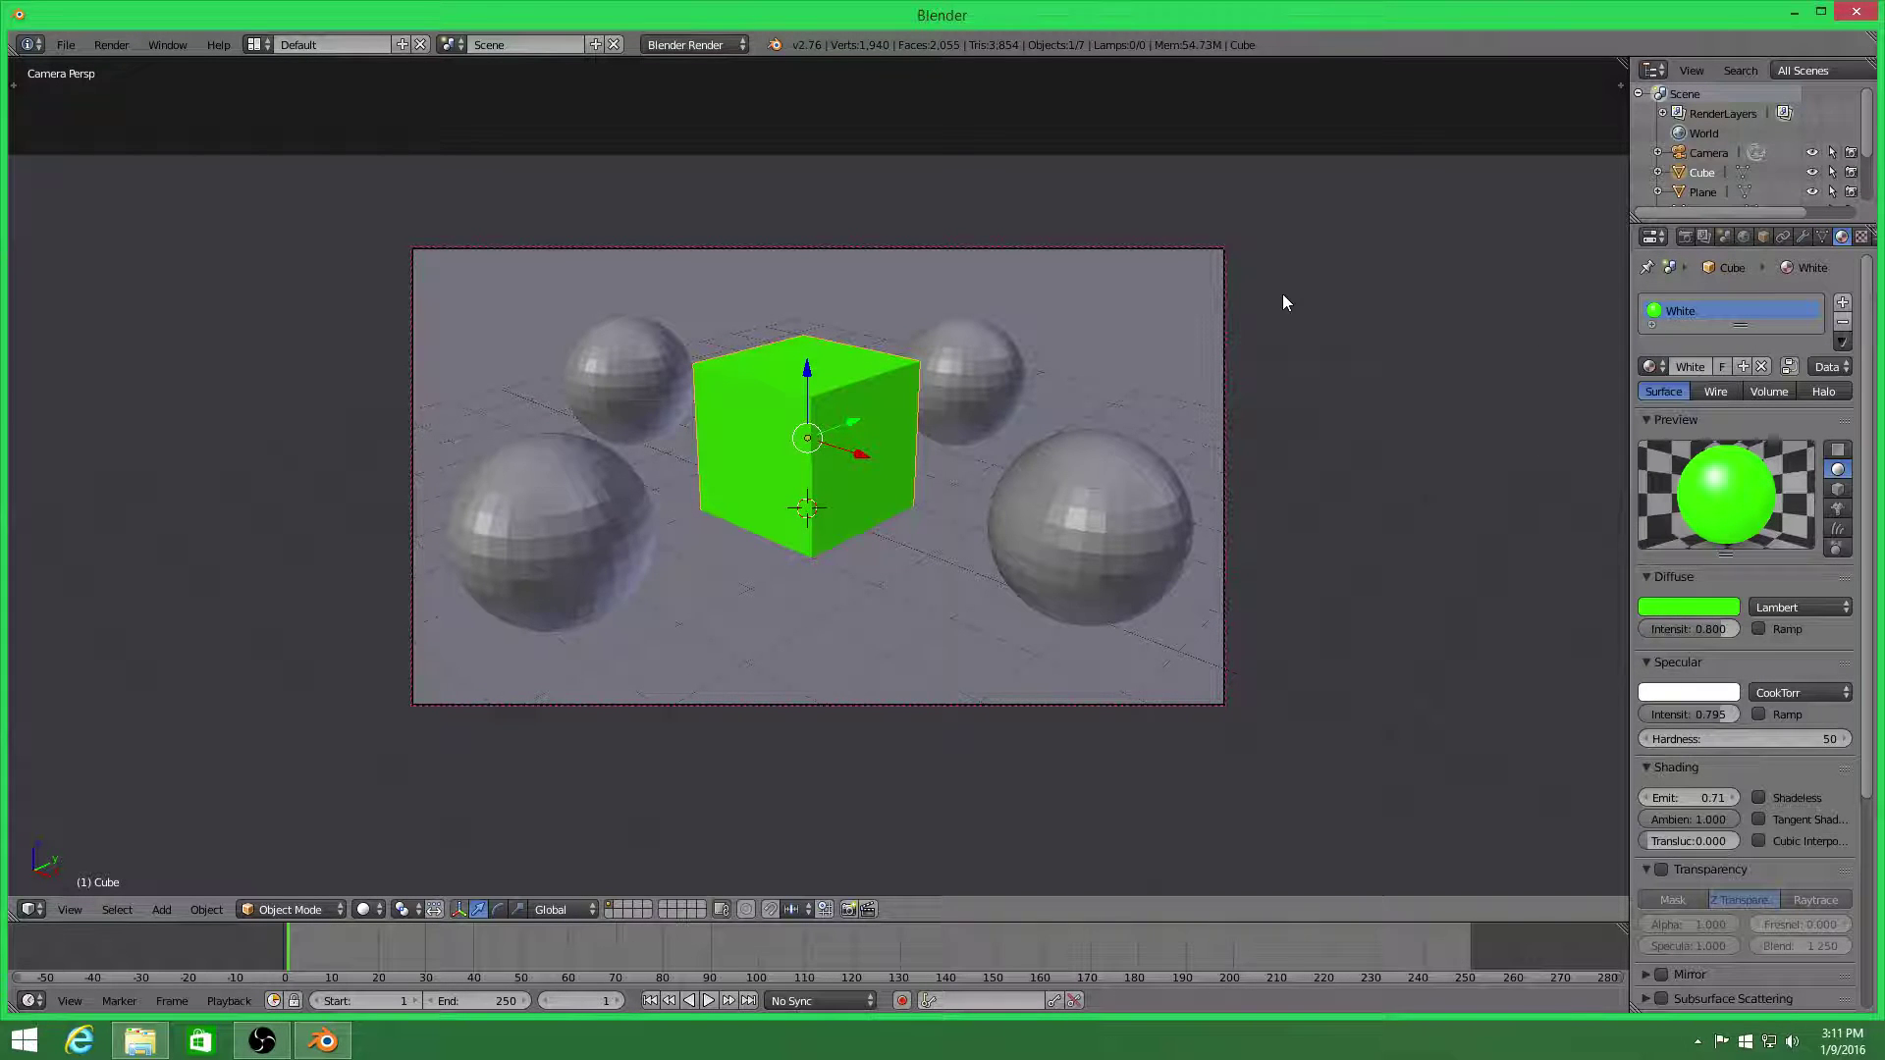
key(F12)
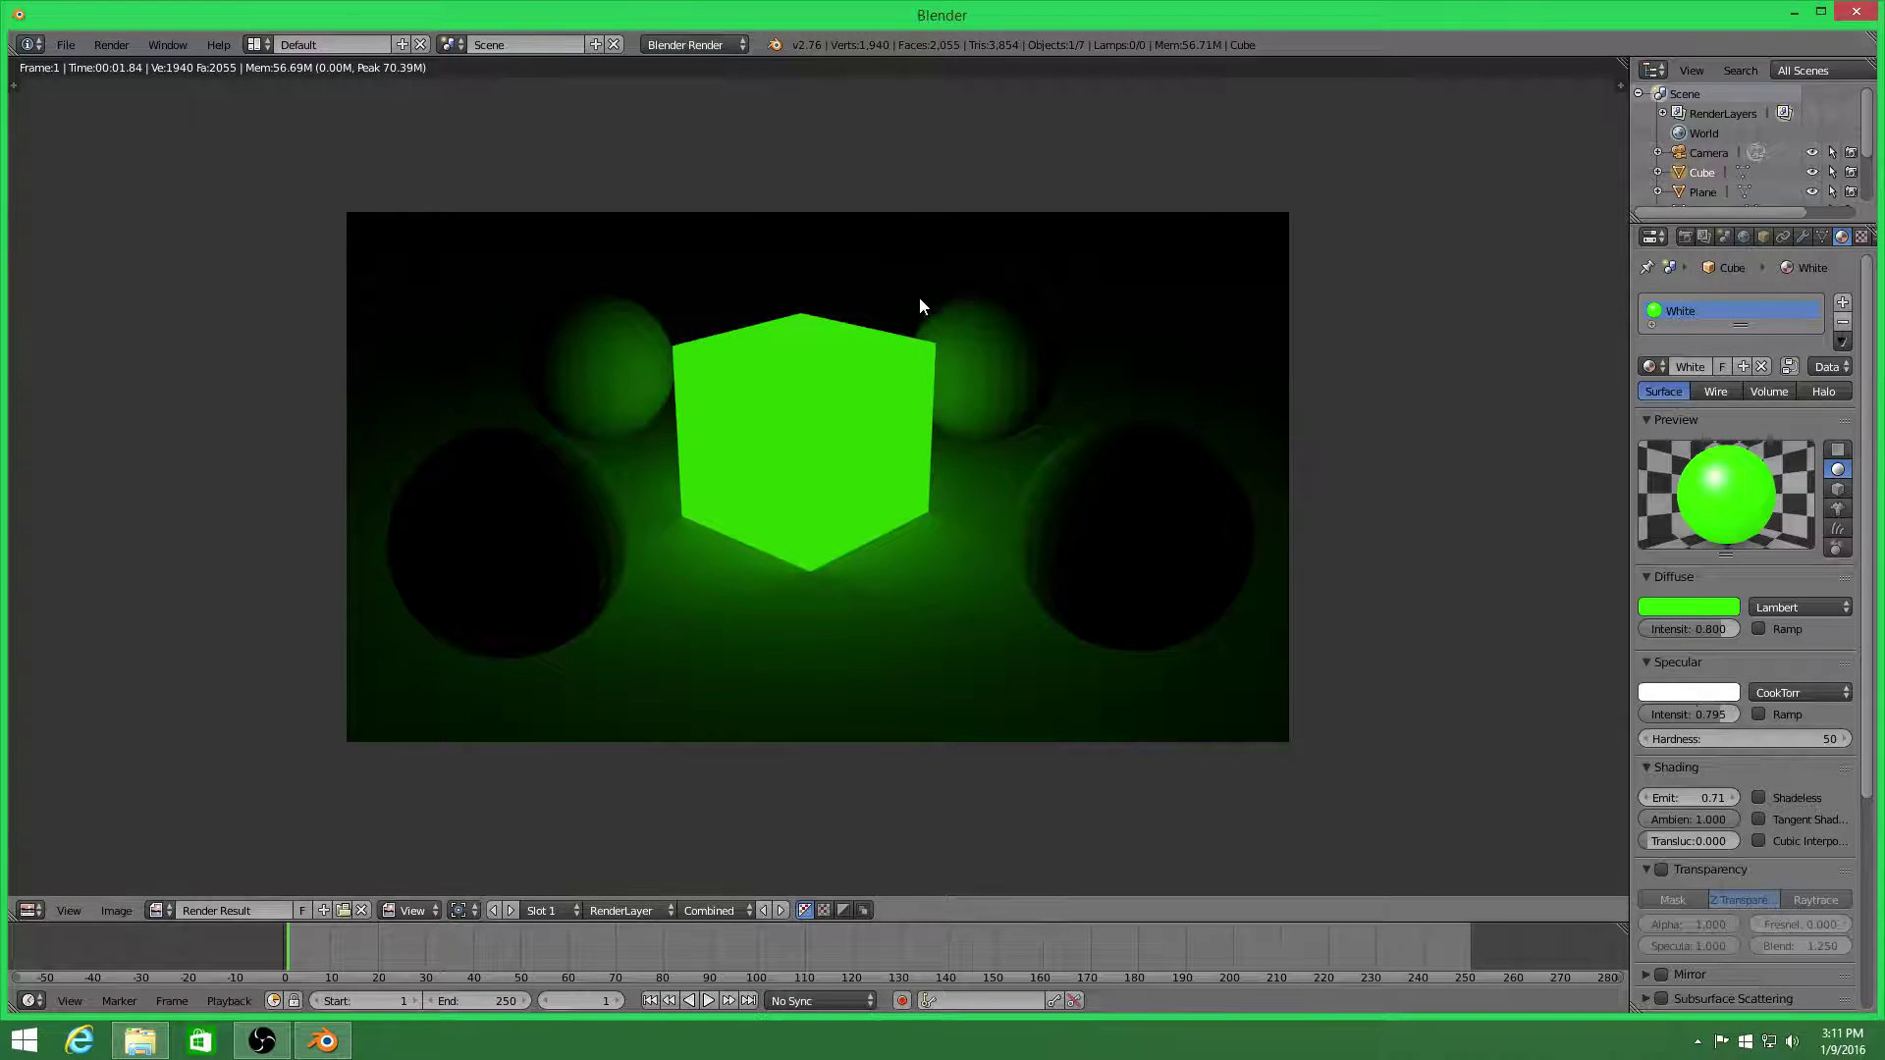
key(Escape)
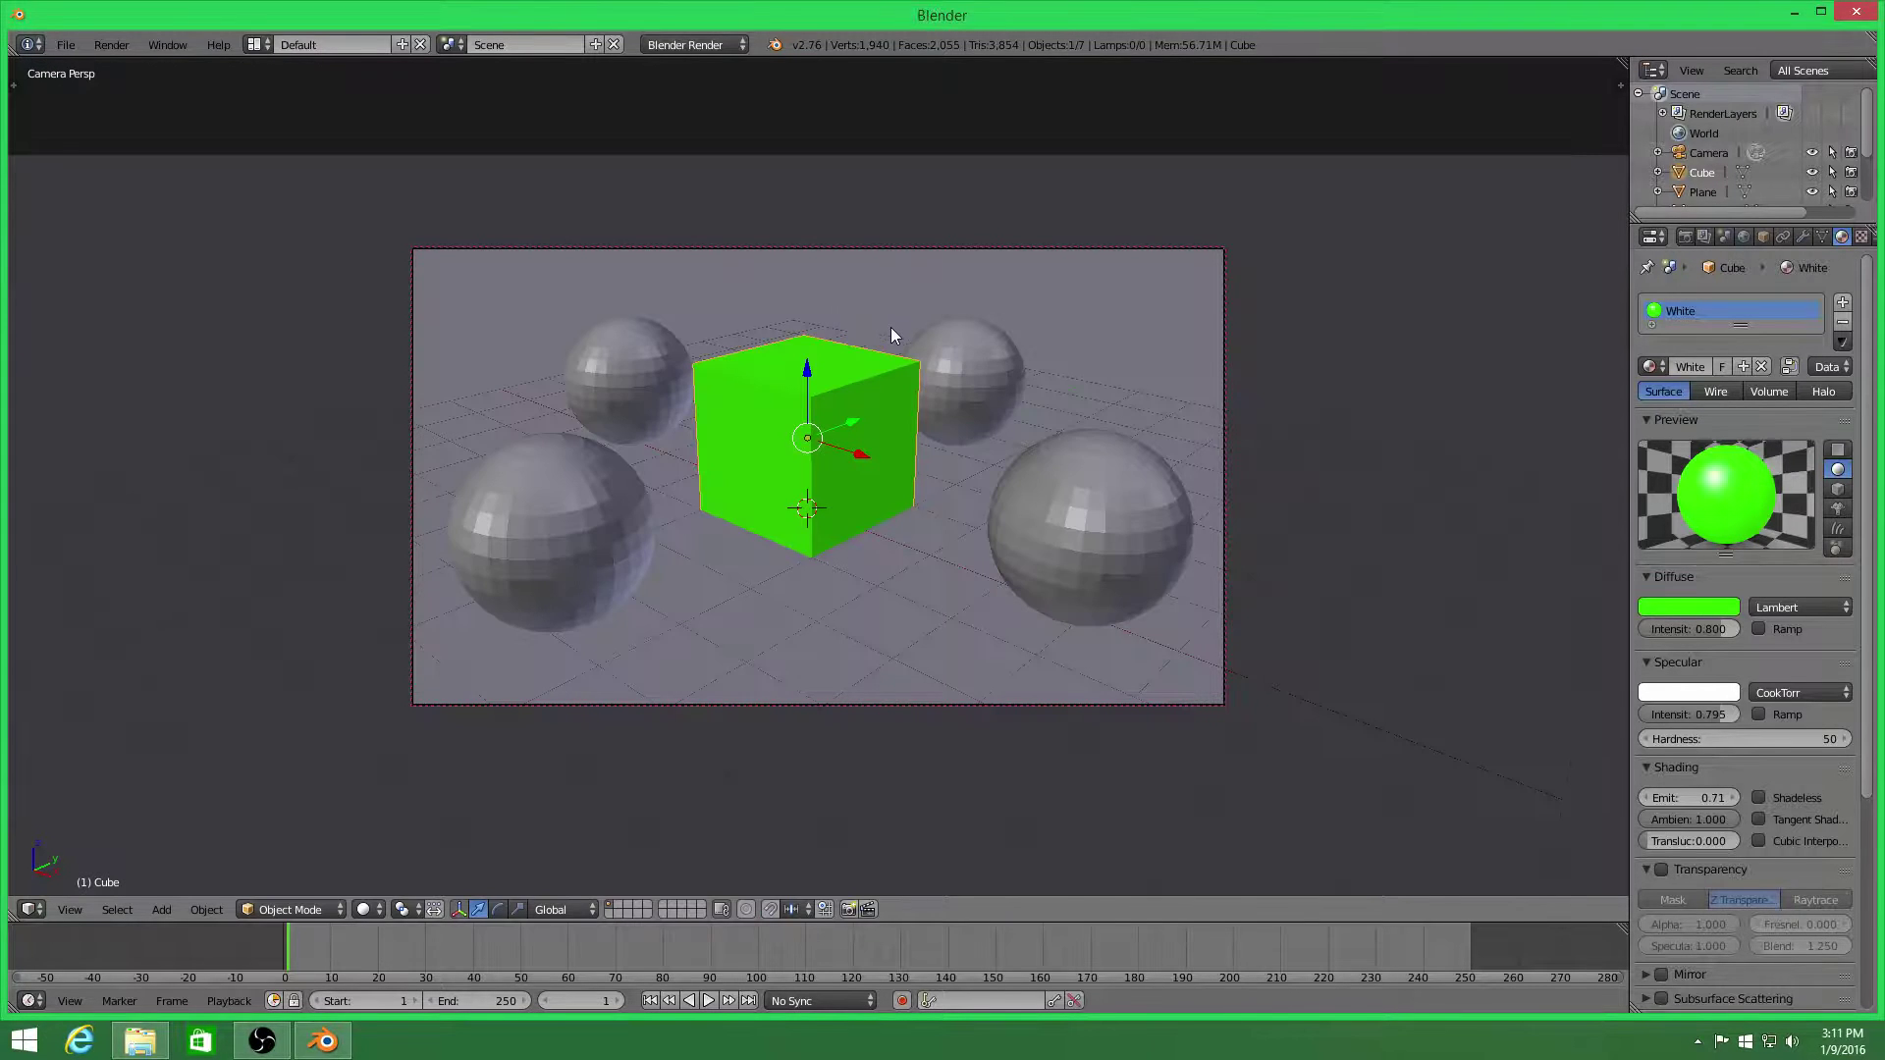
mouse_move(891, 327)
middle_down()
mouse_move(952, 328)
mouse_move(899, 338)
middle_up()
Delete all objects and switch the render engine to Cycles Render
key(a)
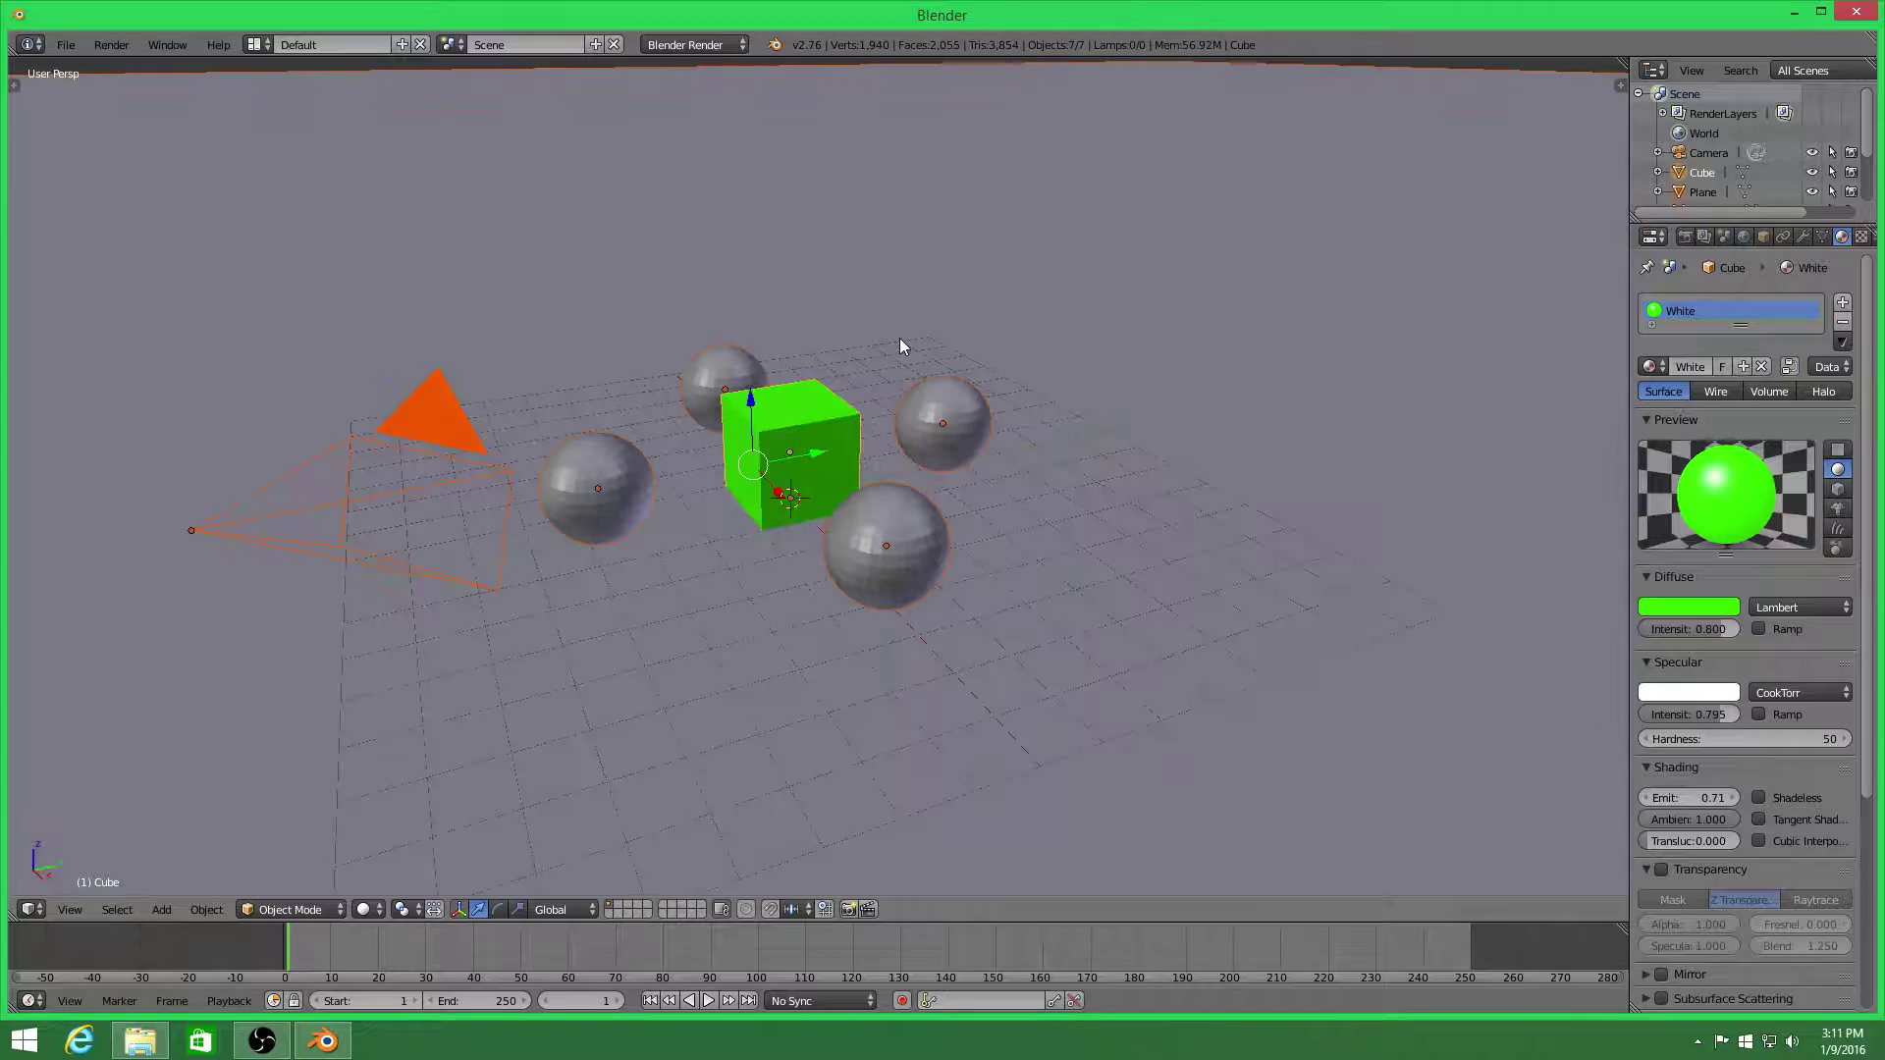
key(x)
click(900, 338)
click(692, 44)
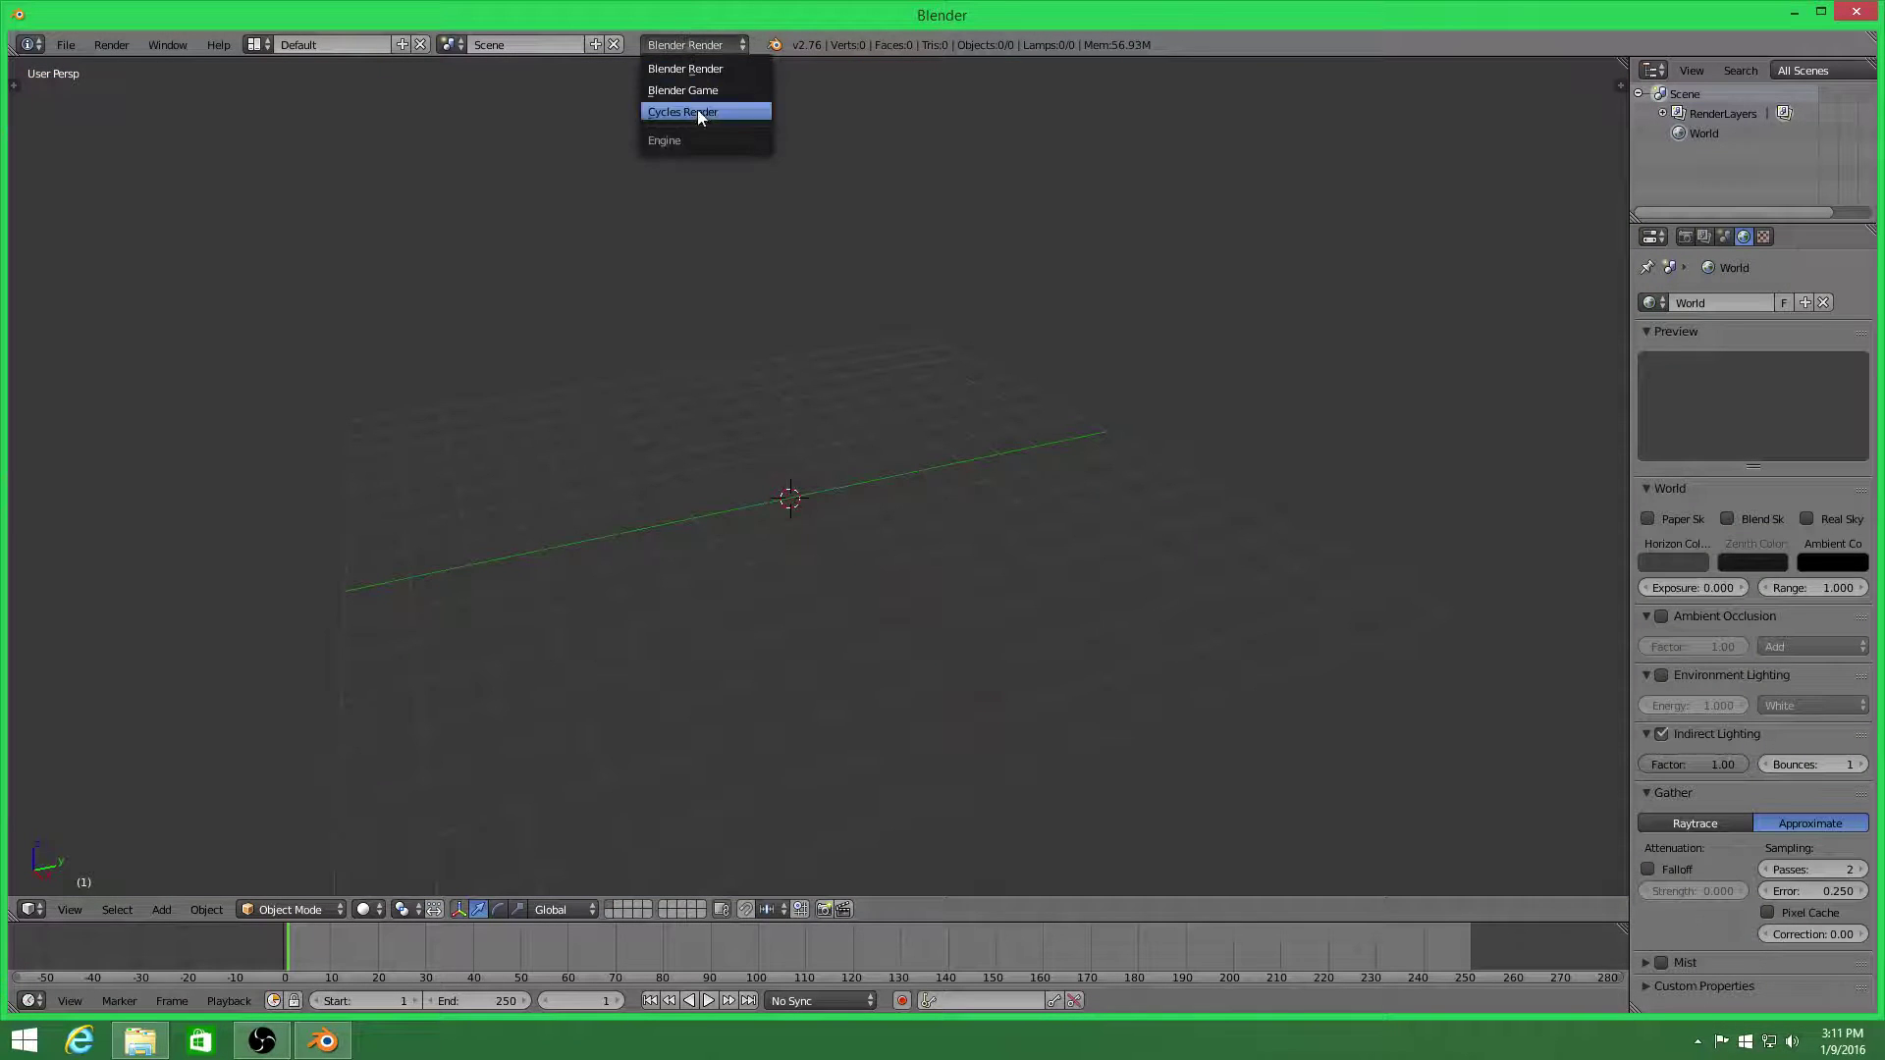
click(697, 110)
Add a cube raised upward and a plane scaled up large beneath it
key(shift+a)
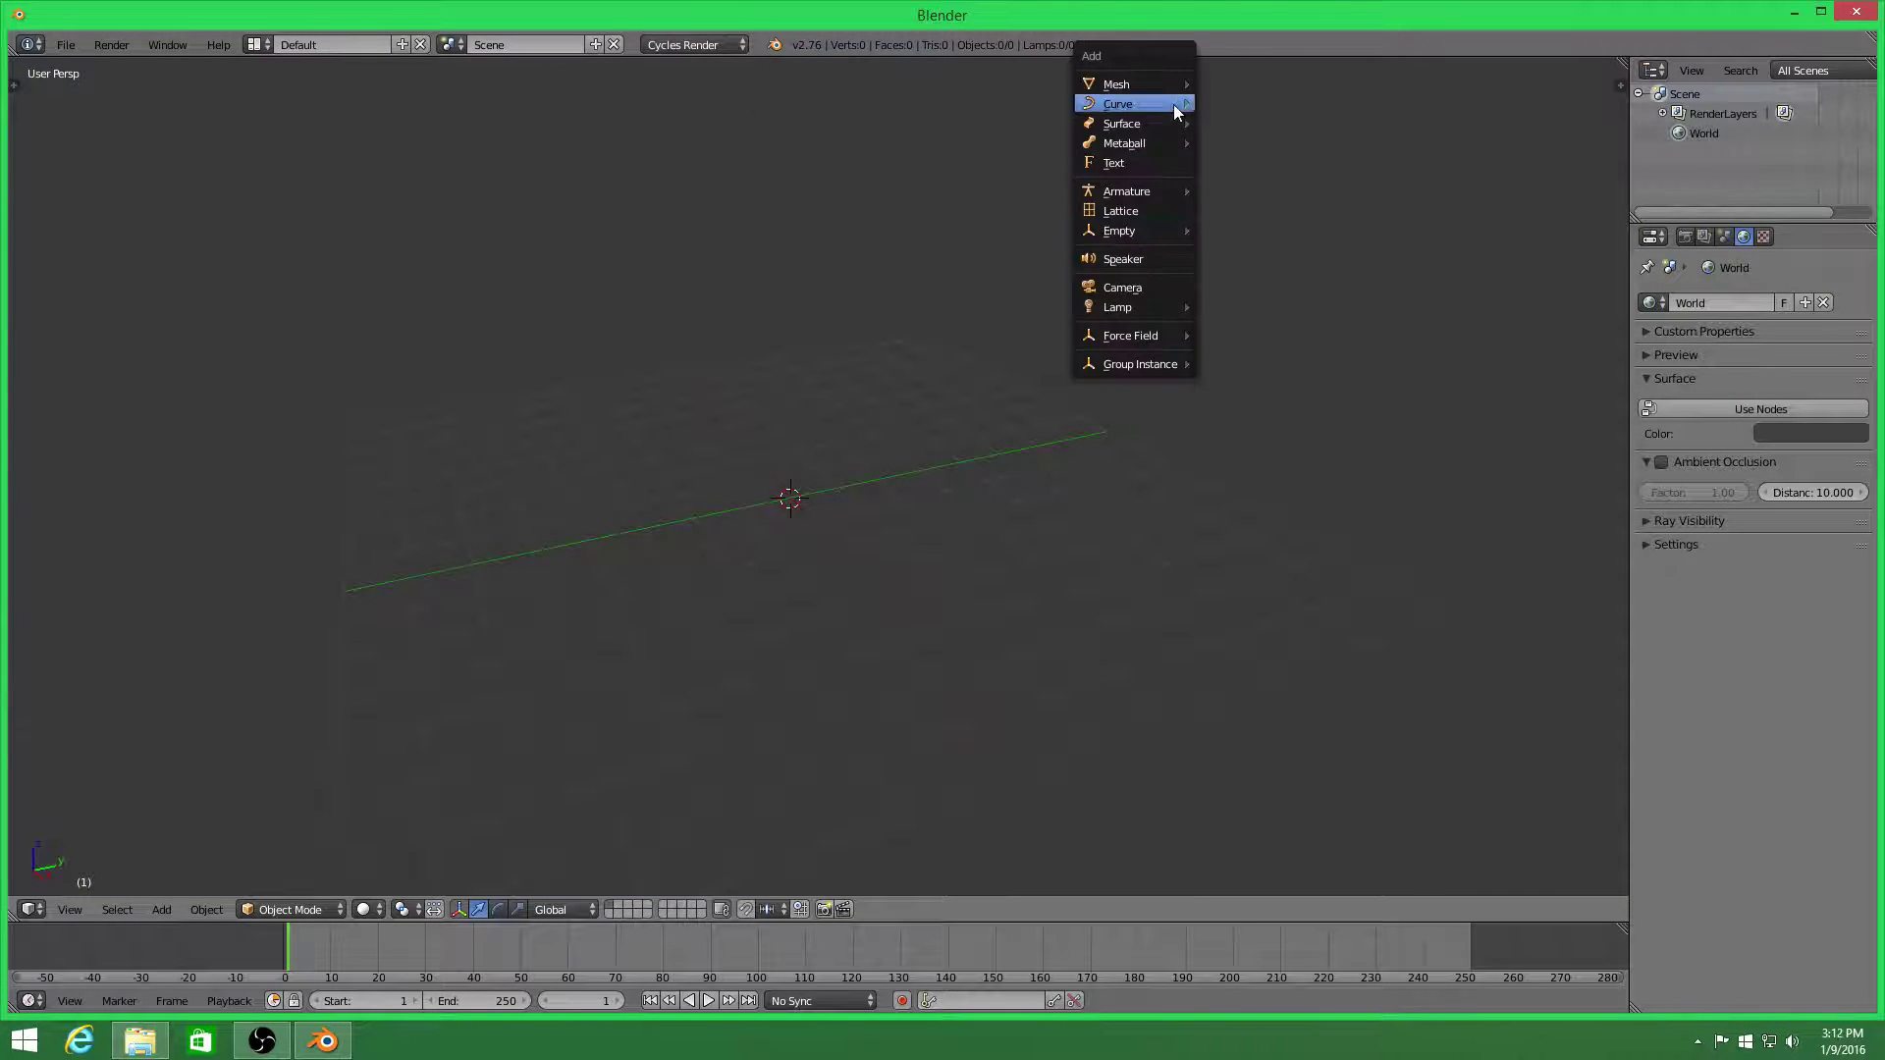
mouse_move(1159, 85)
click(1235, 103)
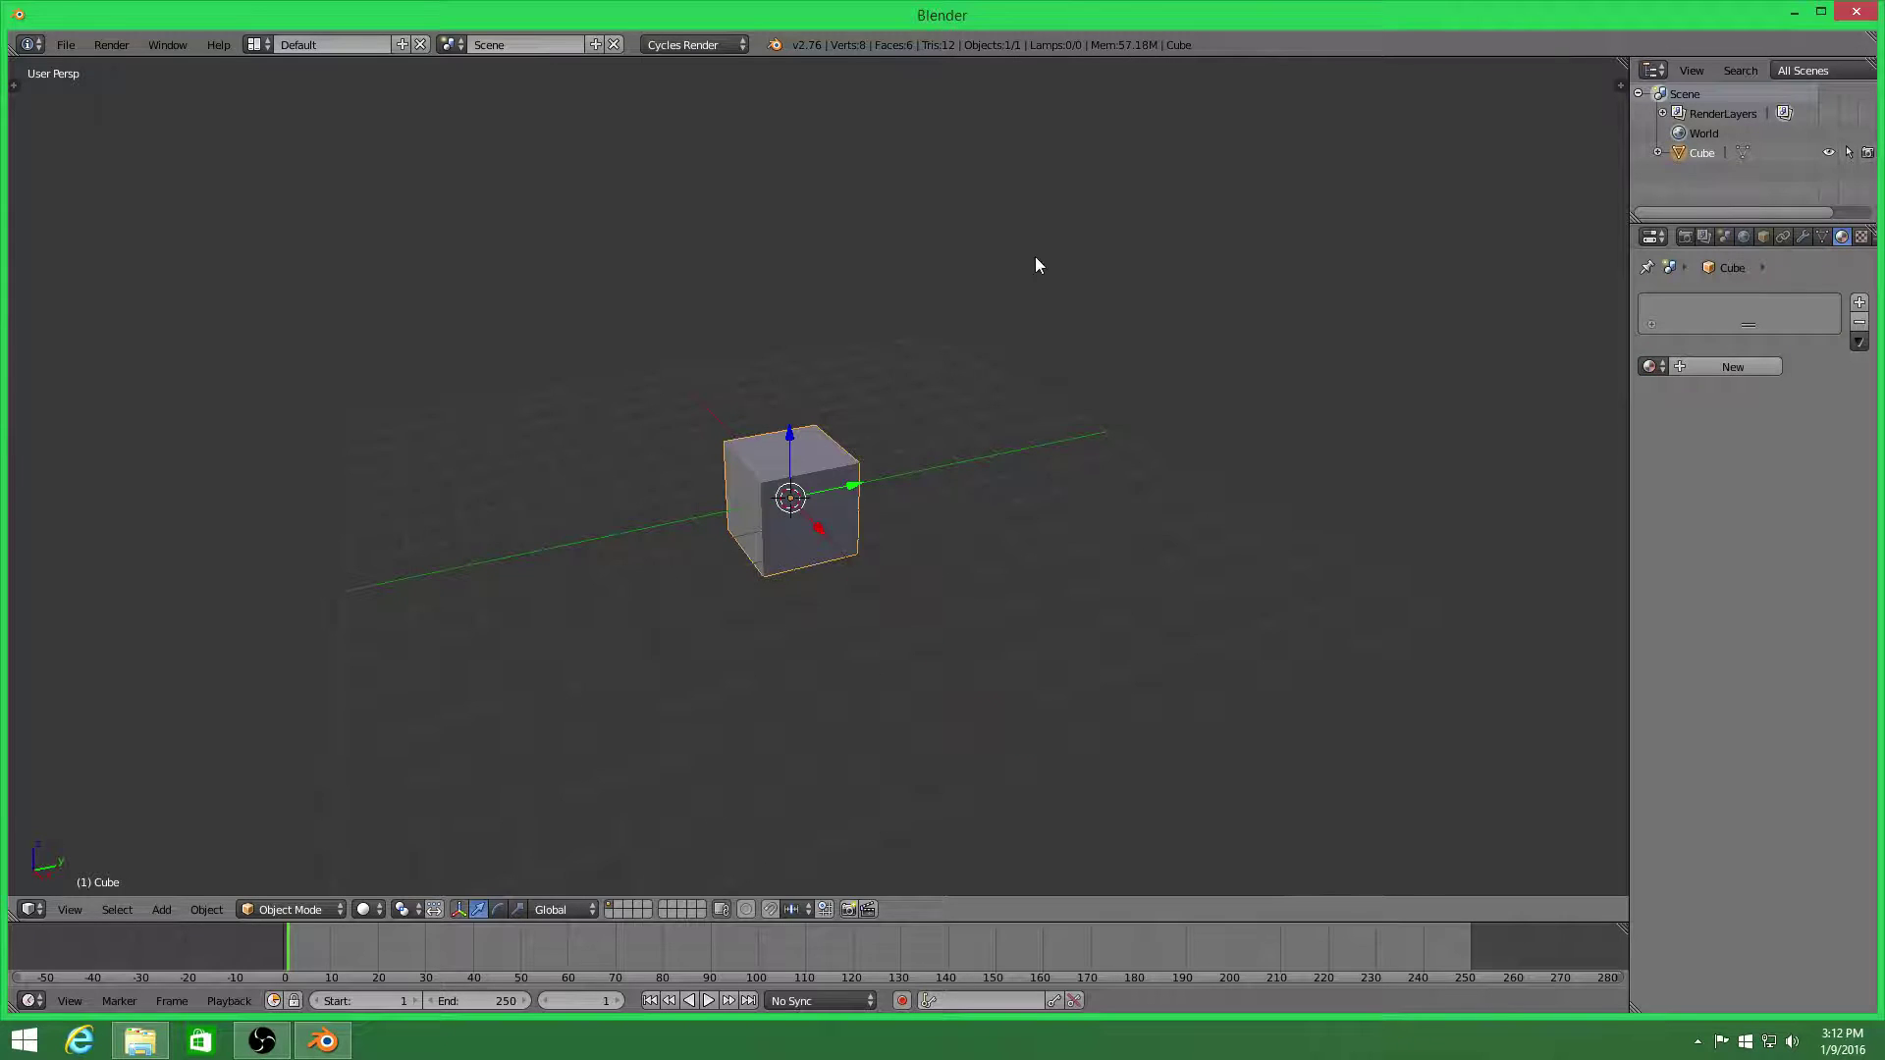
drag(791, 434, 793, 389)
key(shift+a)
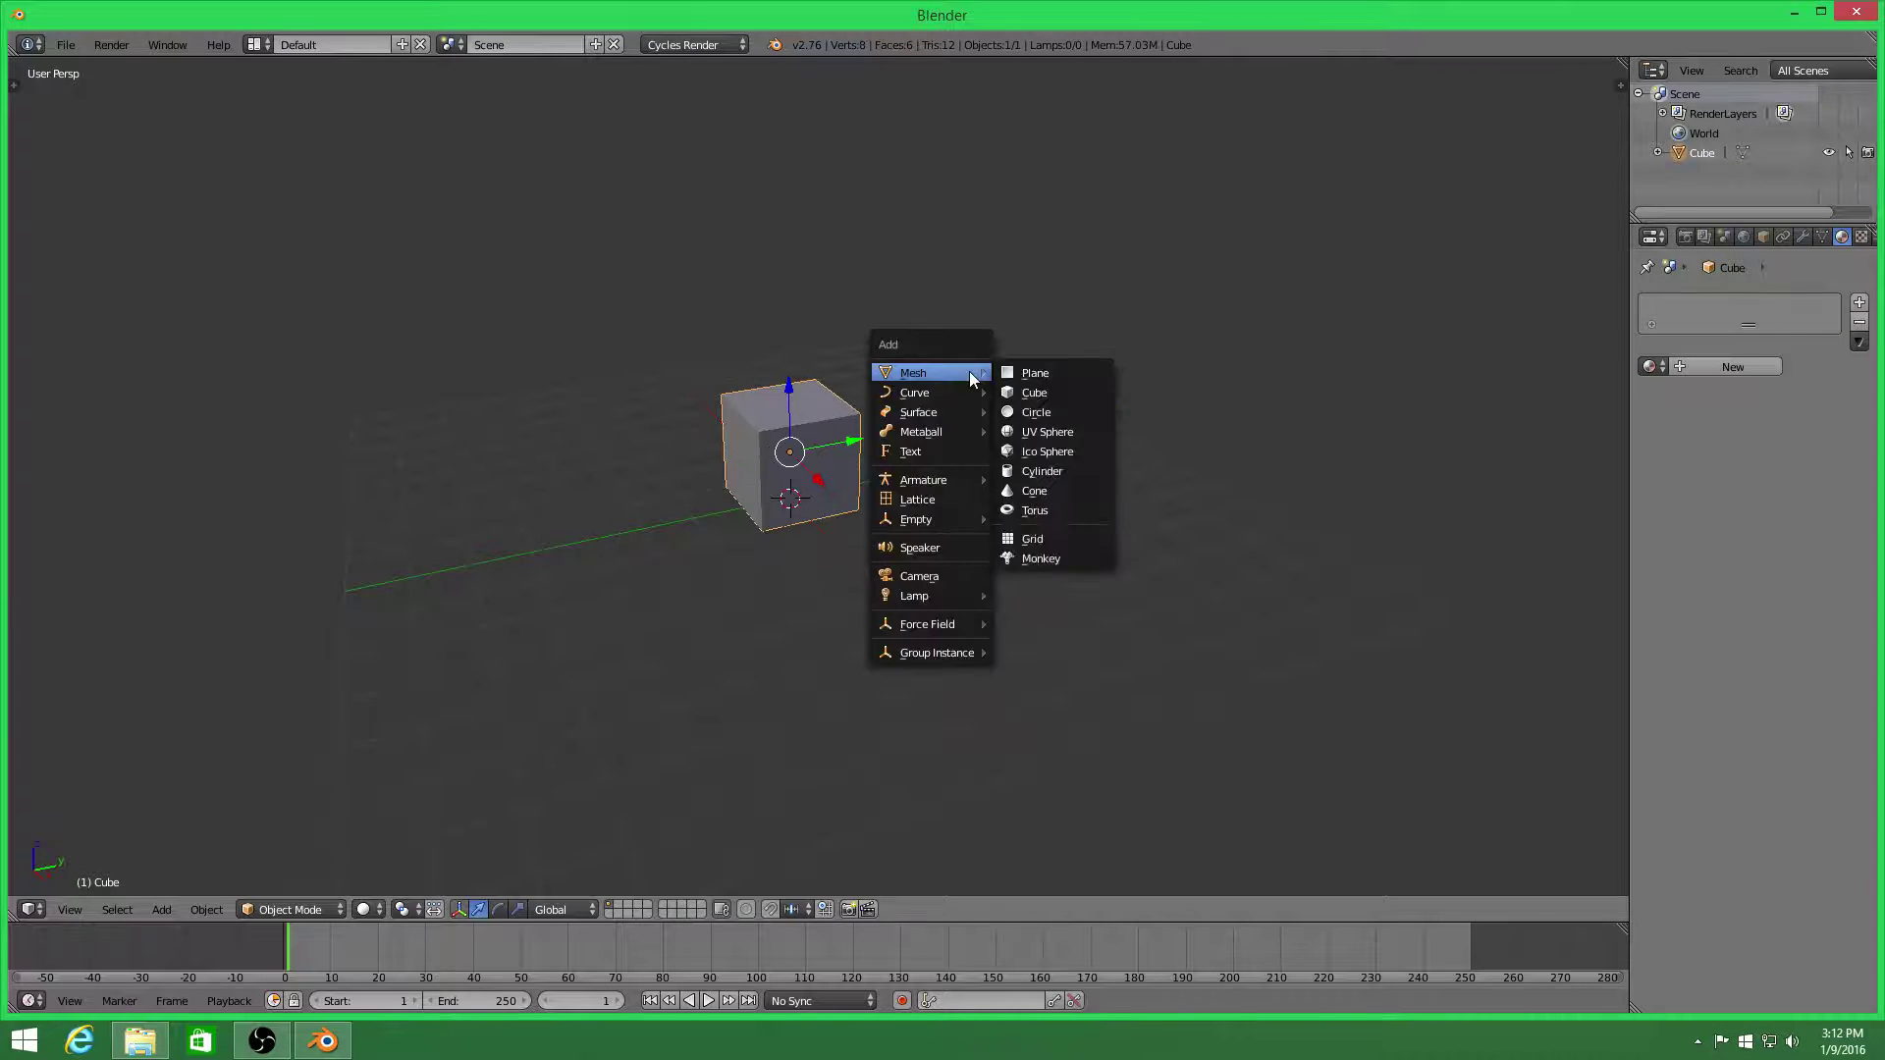
click(1017, 373)
key(s)
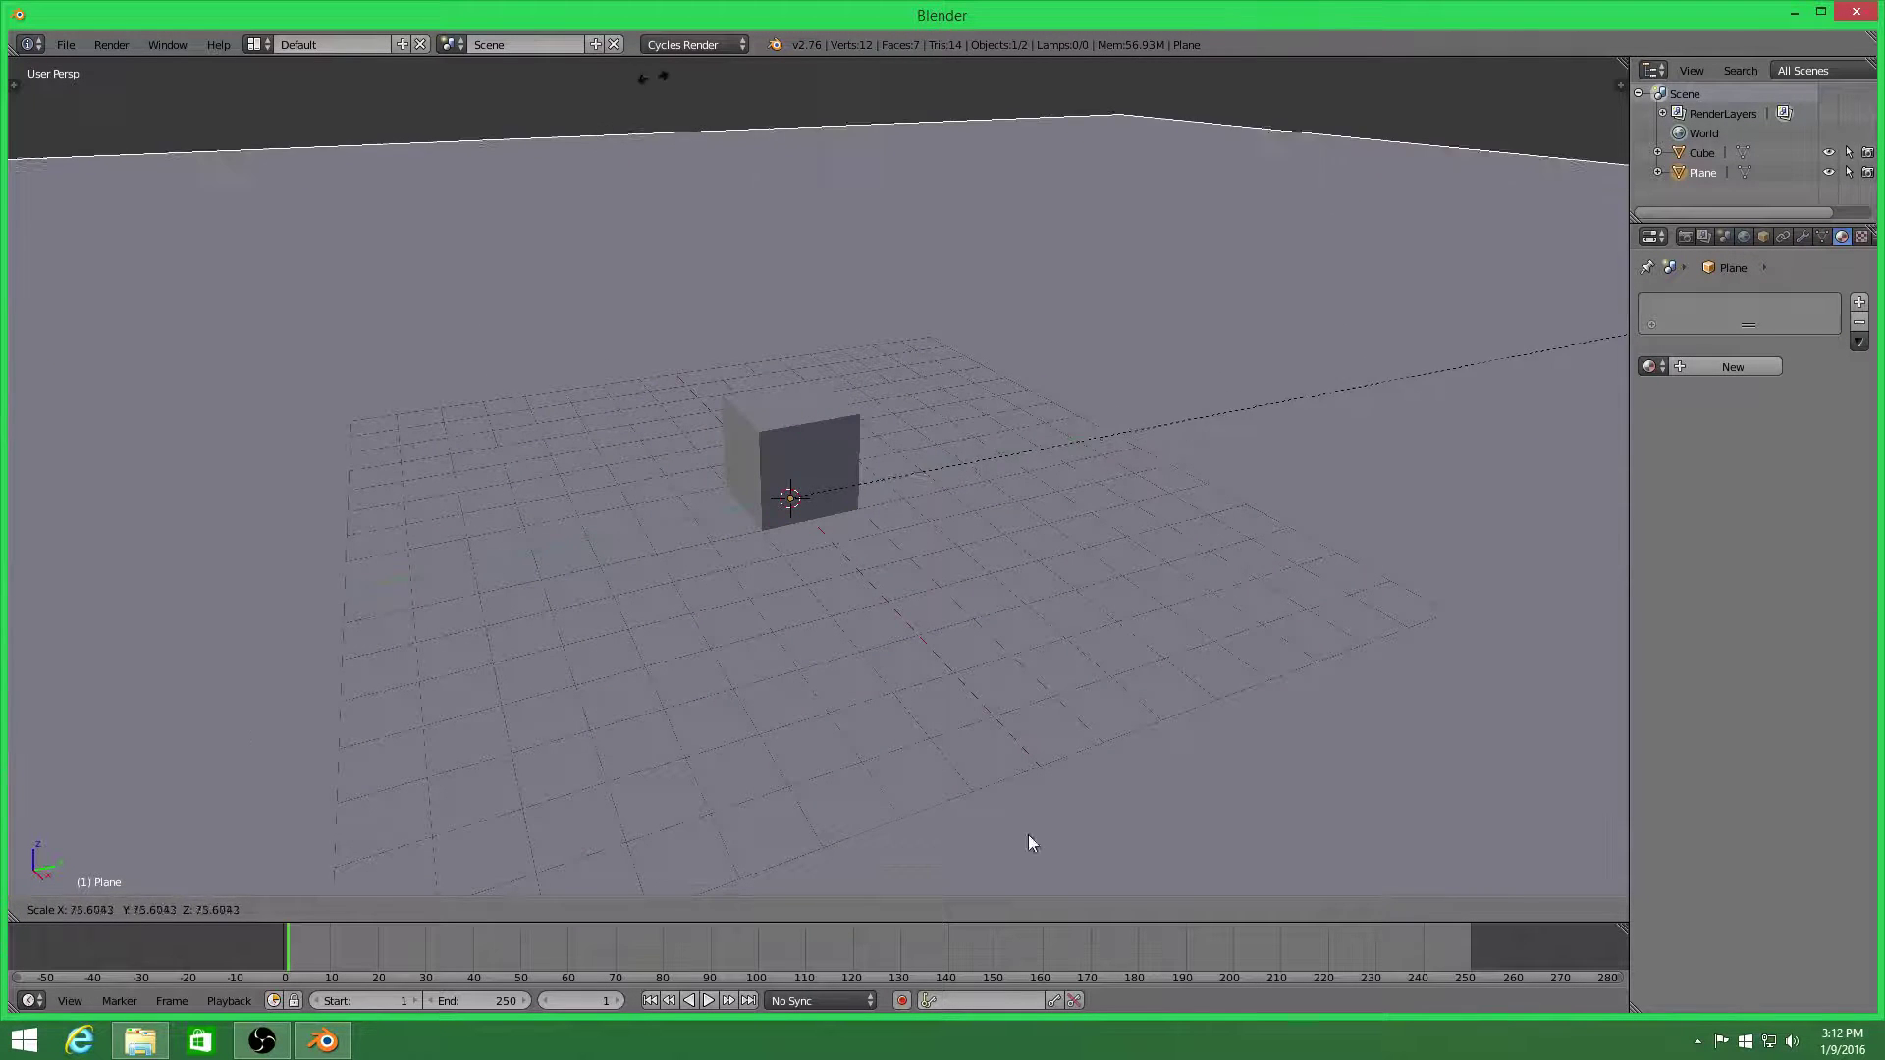
click(1341, 567)
scroll(1074, 692, up, 3)
Add an icosphere and raise it along Z to the cube's height
key(shift+a)
mouse_move(1074, 692)
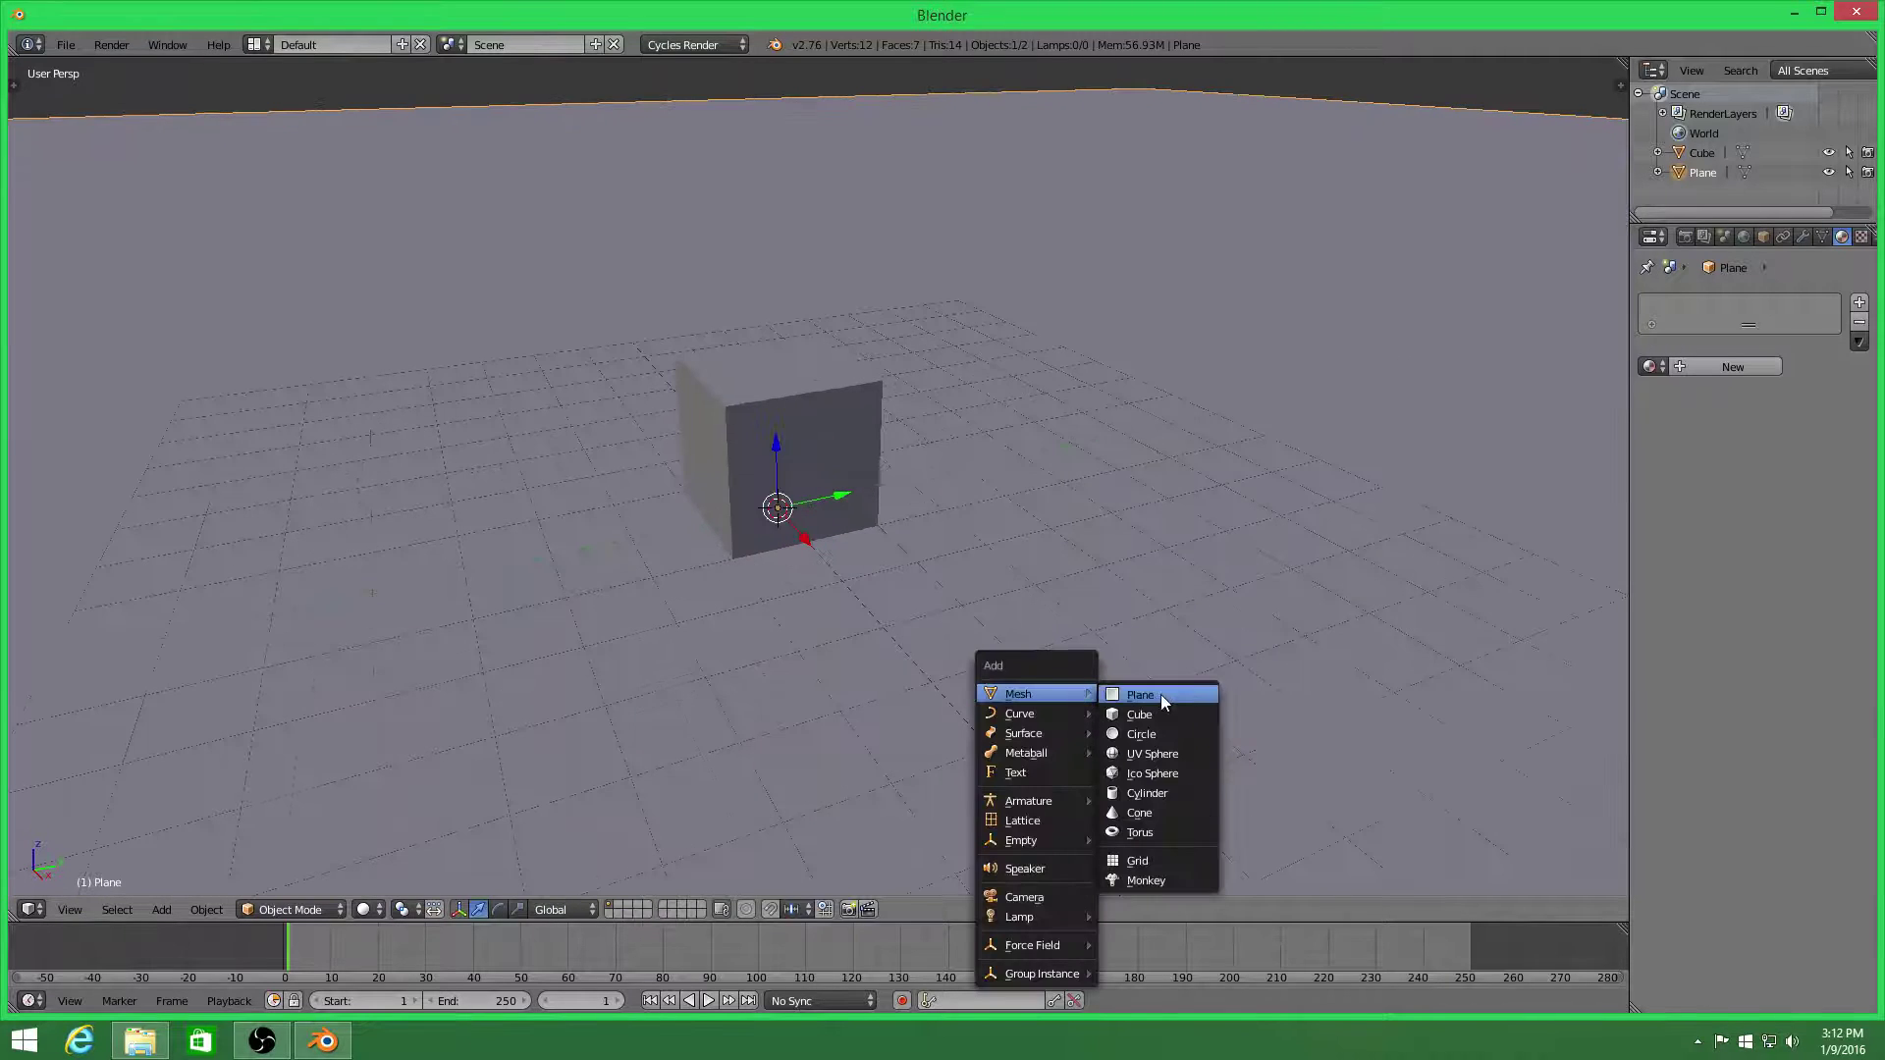
click(1148, 765)
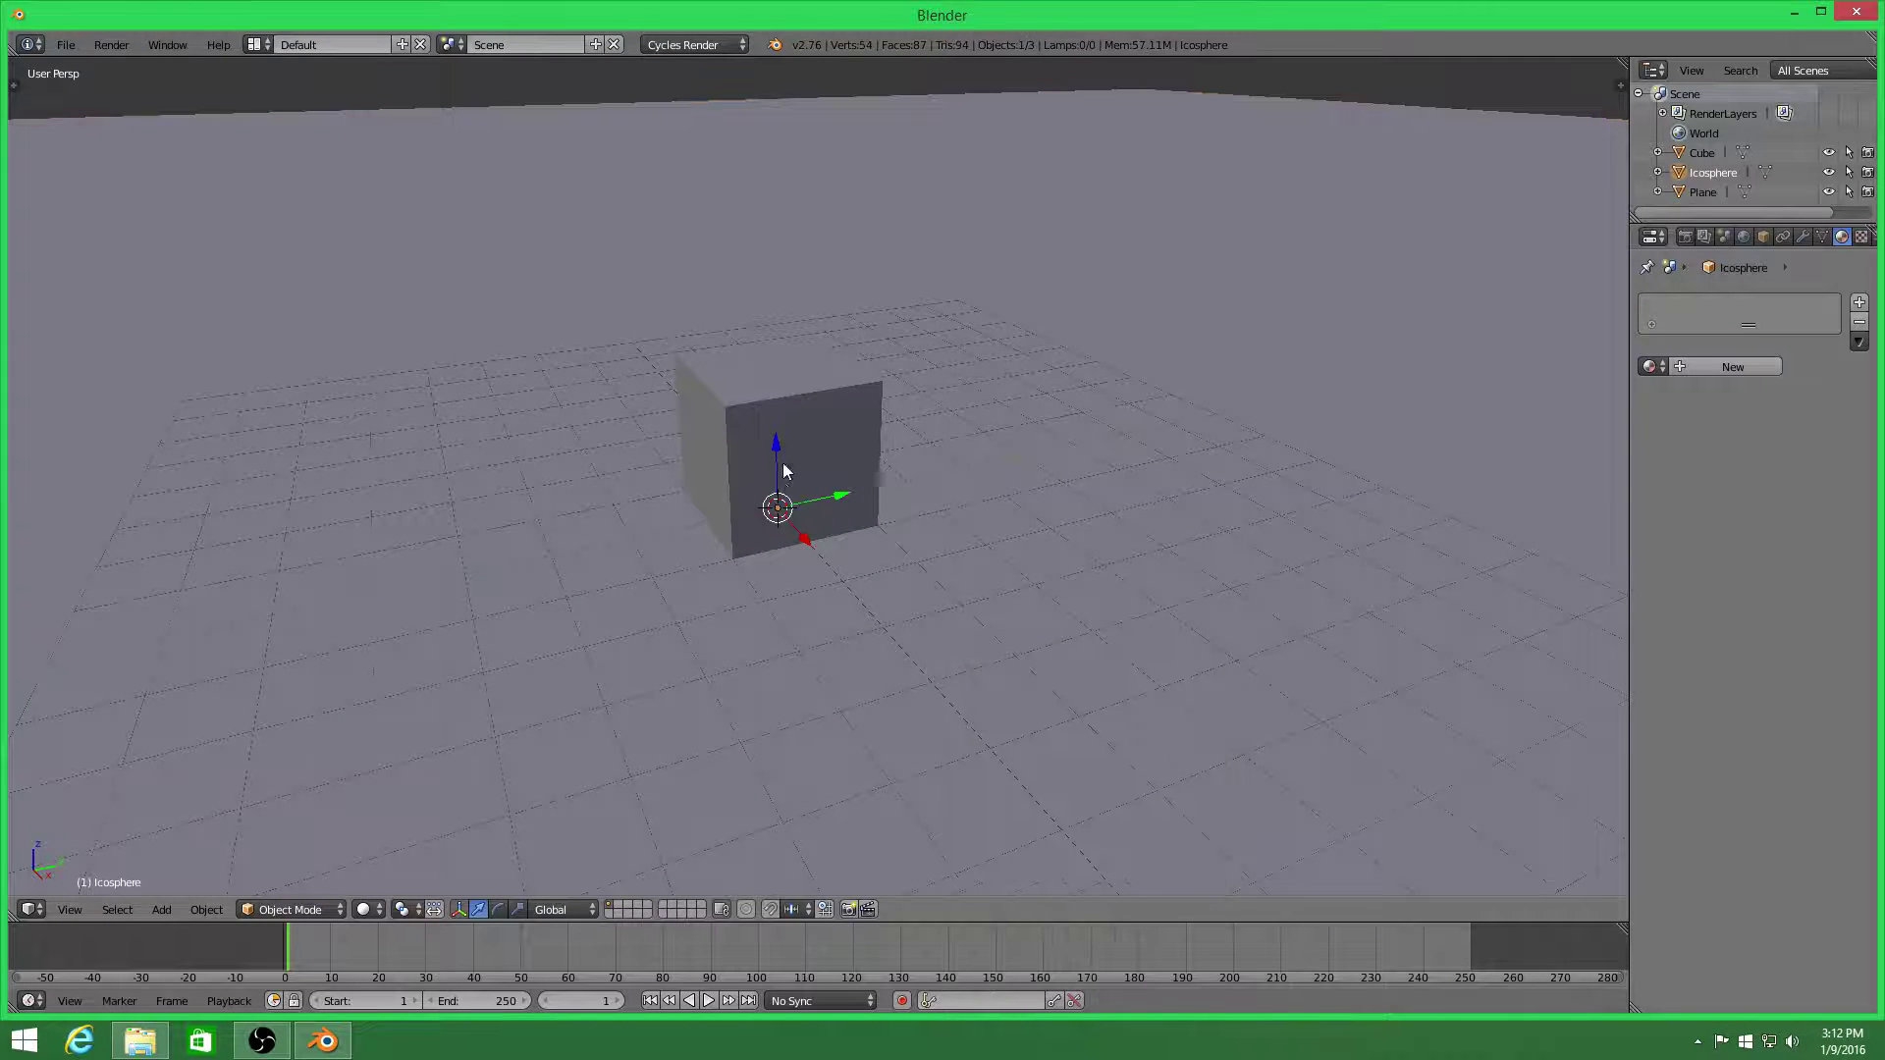
key(g)
key(z)
click(782, 367)
key(KP_7)
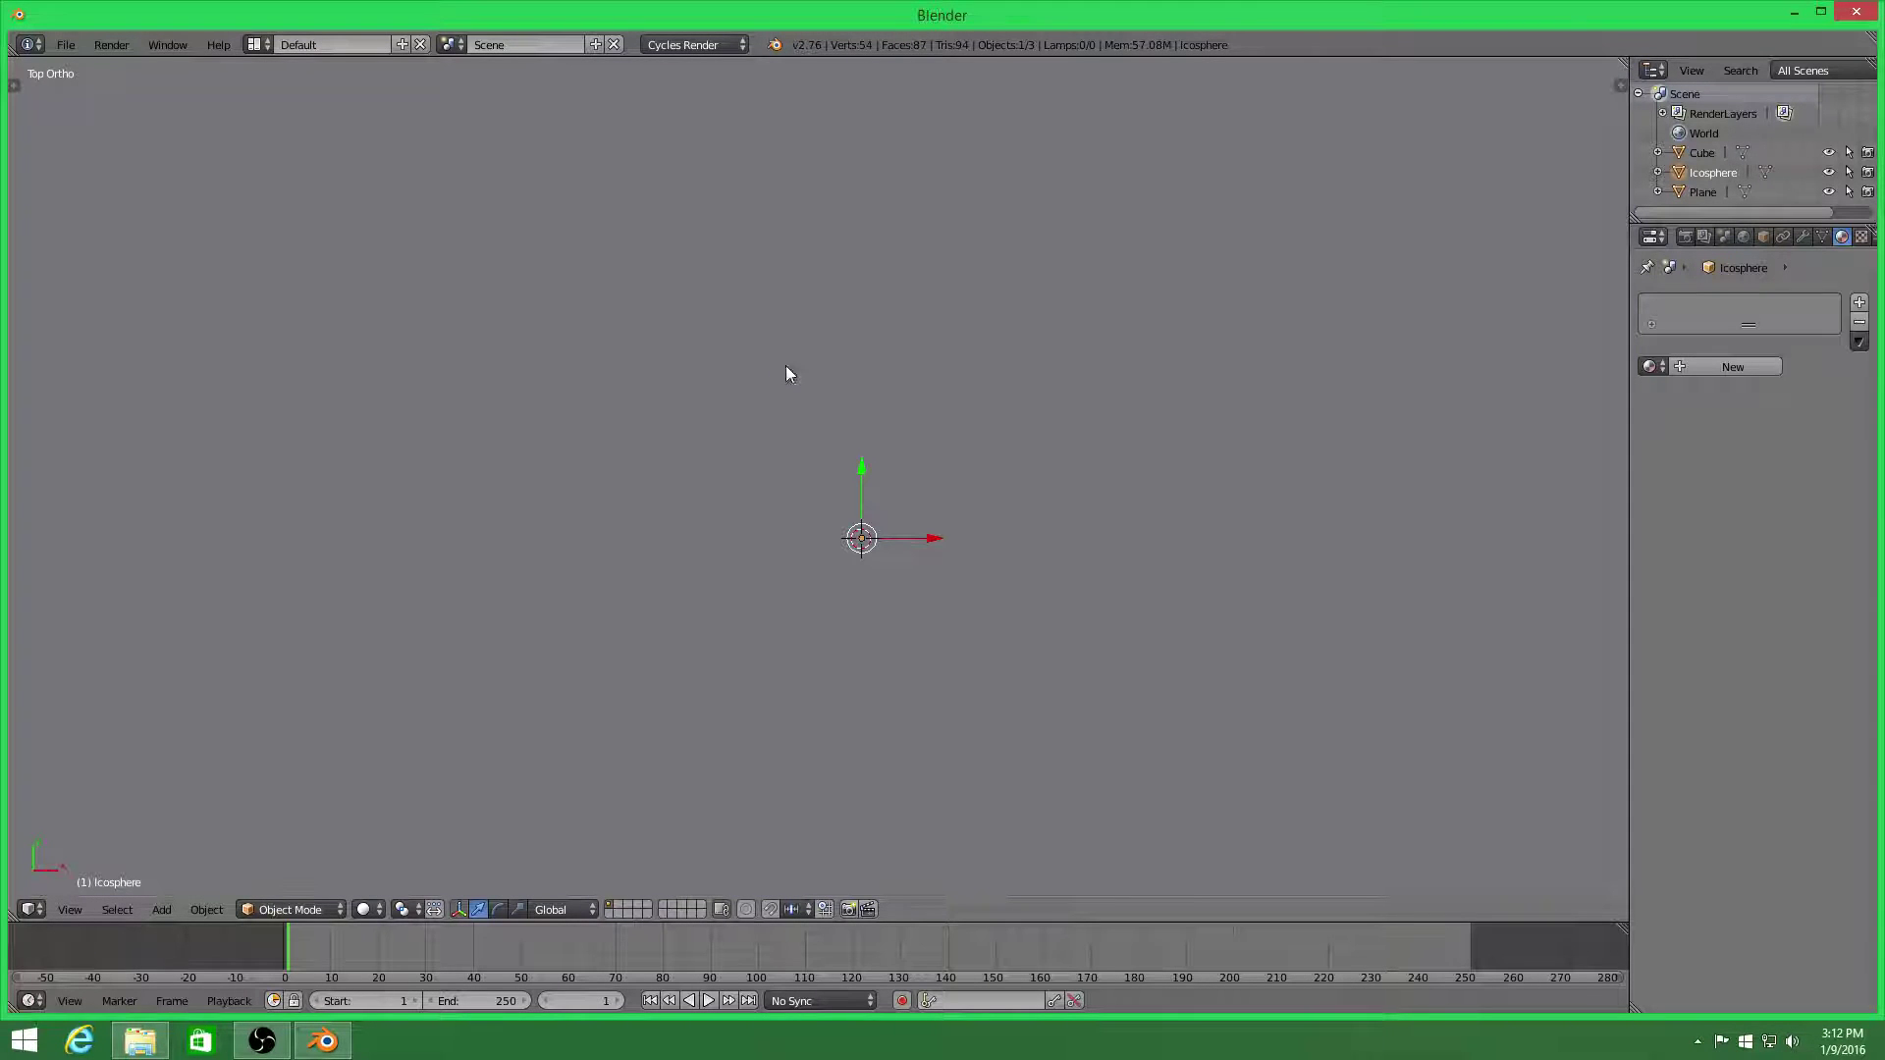
middle_drag(785, 366, 817, 320)
Position the icosphere beside the cube, briefly switching to Blender Render and back to Cycles
key(g)
click(1117, 581)
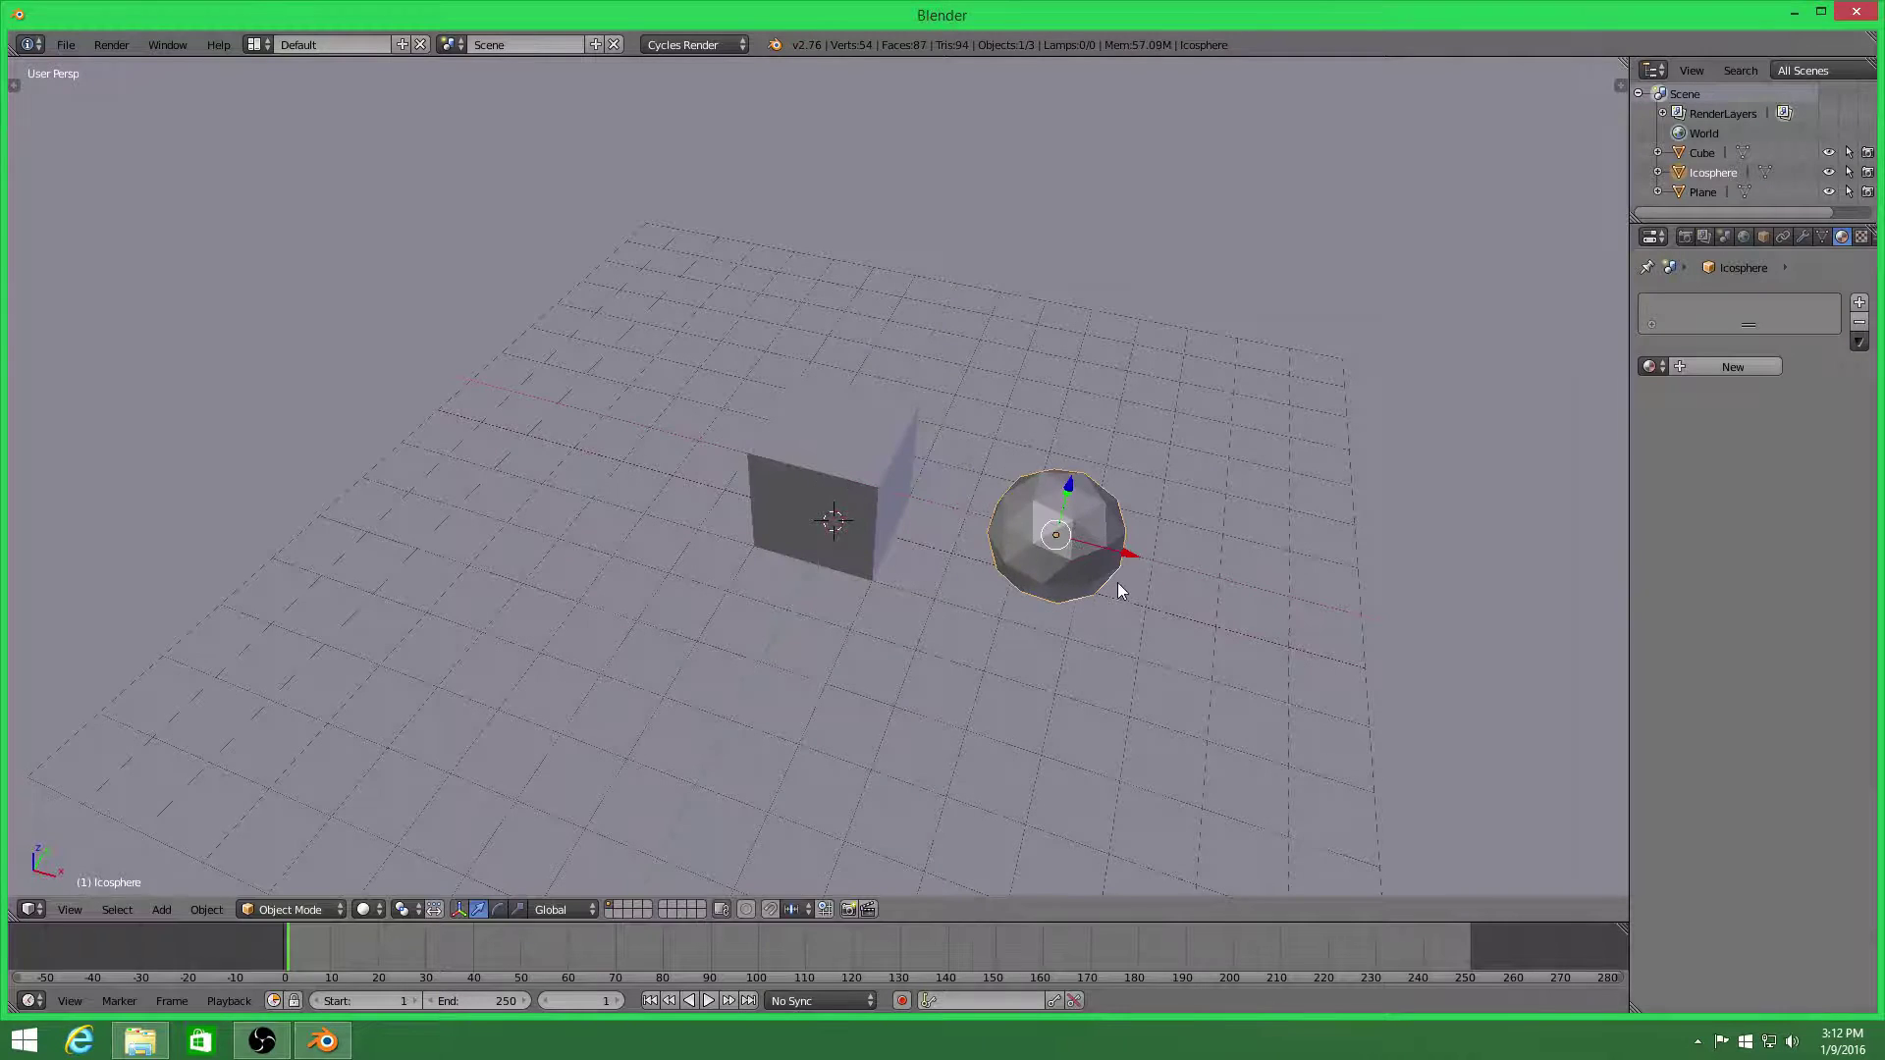
key(shift+z)
mouse_move(1086, 551)
middle_down()
mouse_move(1059, 536)
mouse_move(1073, 540)
middle_up()
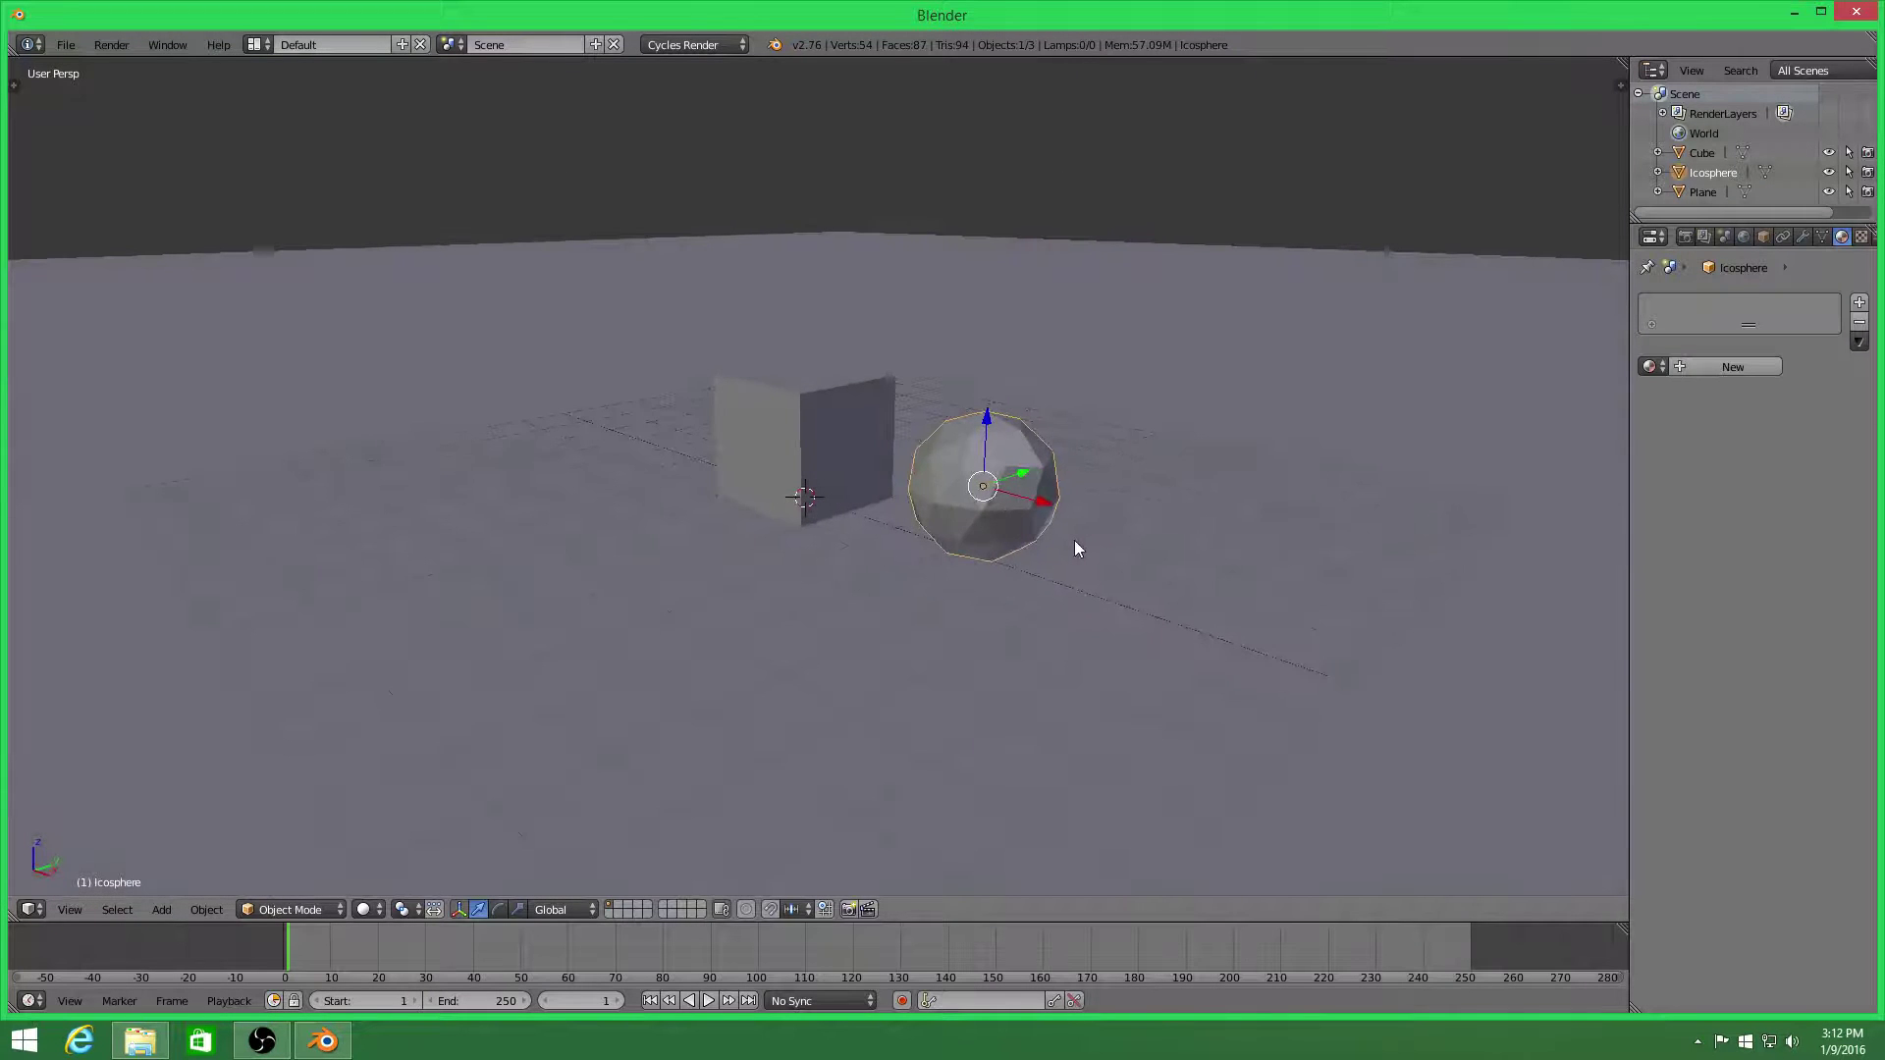
click(694, 44)
click(697, 65)
key(KP_7)
key(KP_5)
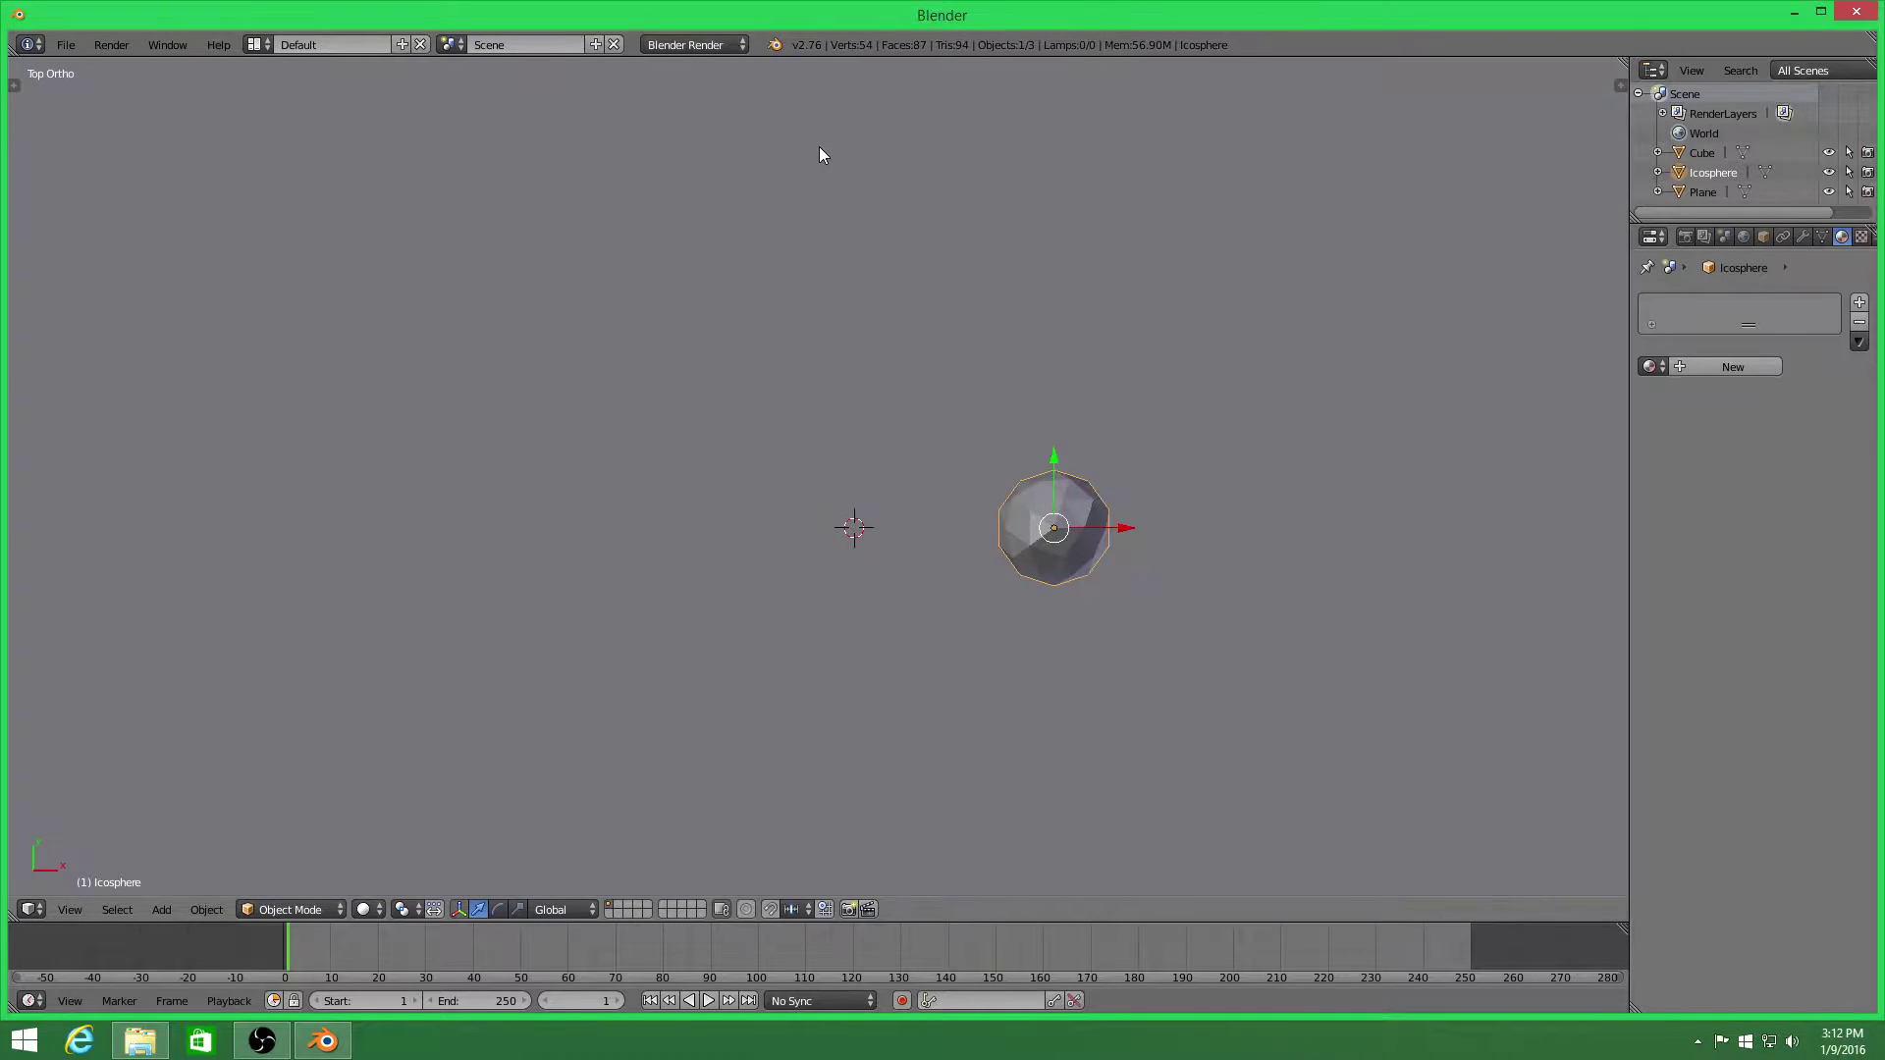
click(721, 44)
click(715, 110)
key(KP_5)
middle_drag(1139, 369, 1022, 232)
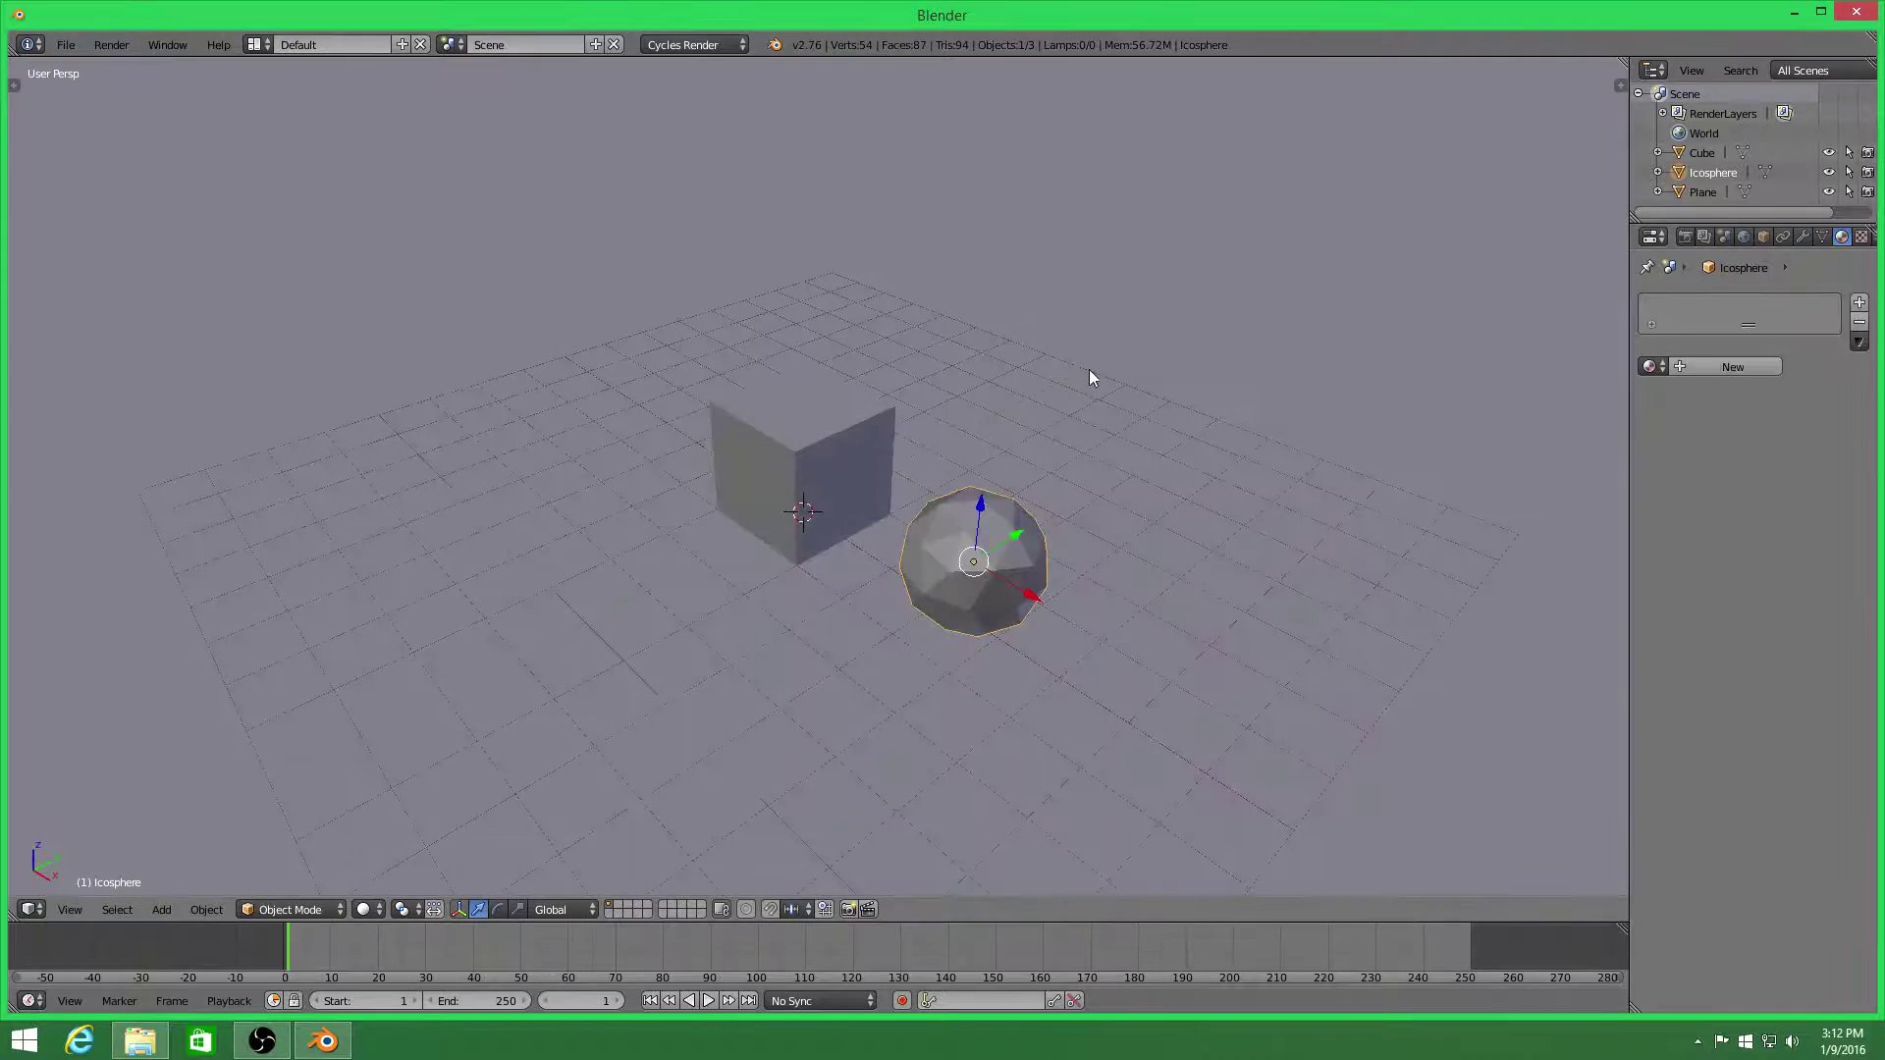
Duplicate the icosphere three times, placing copies on the remaining sides of the cube
key(shift+d)
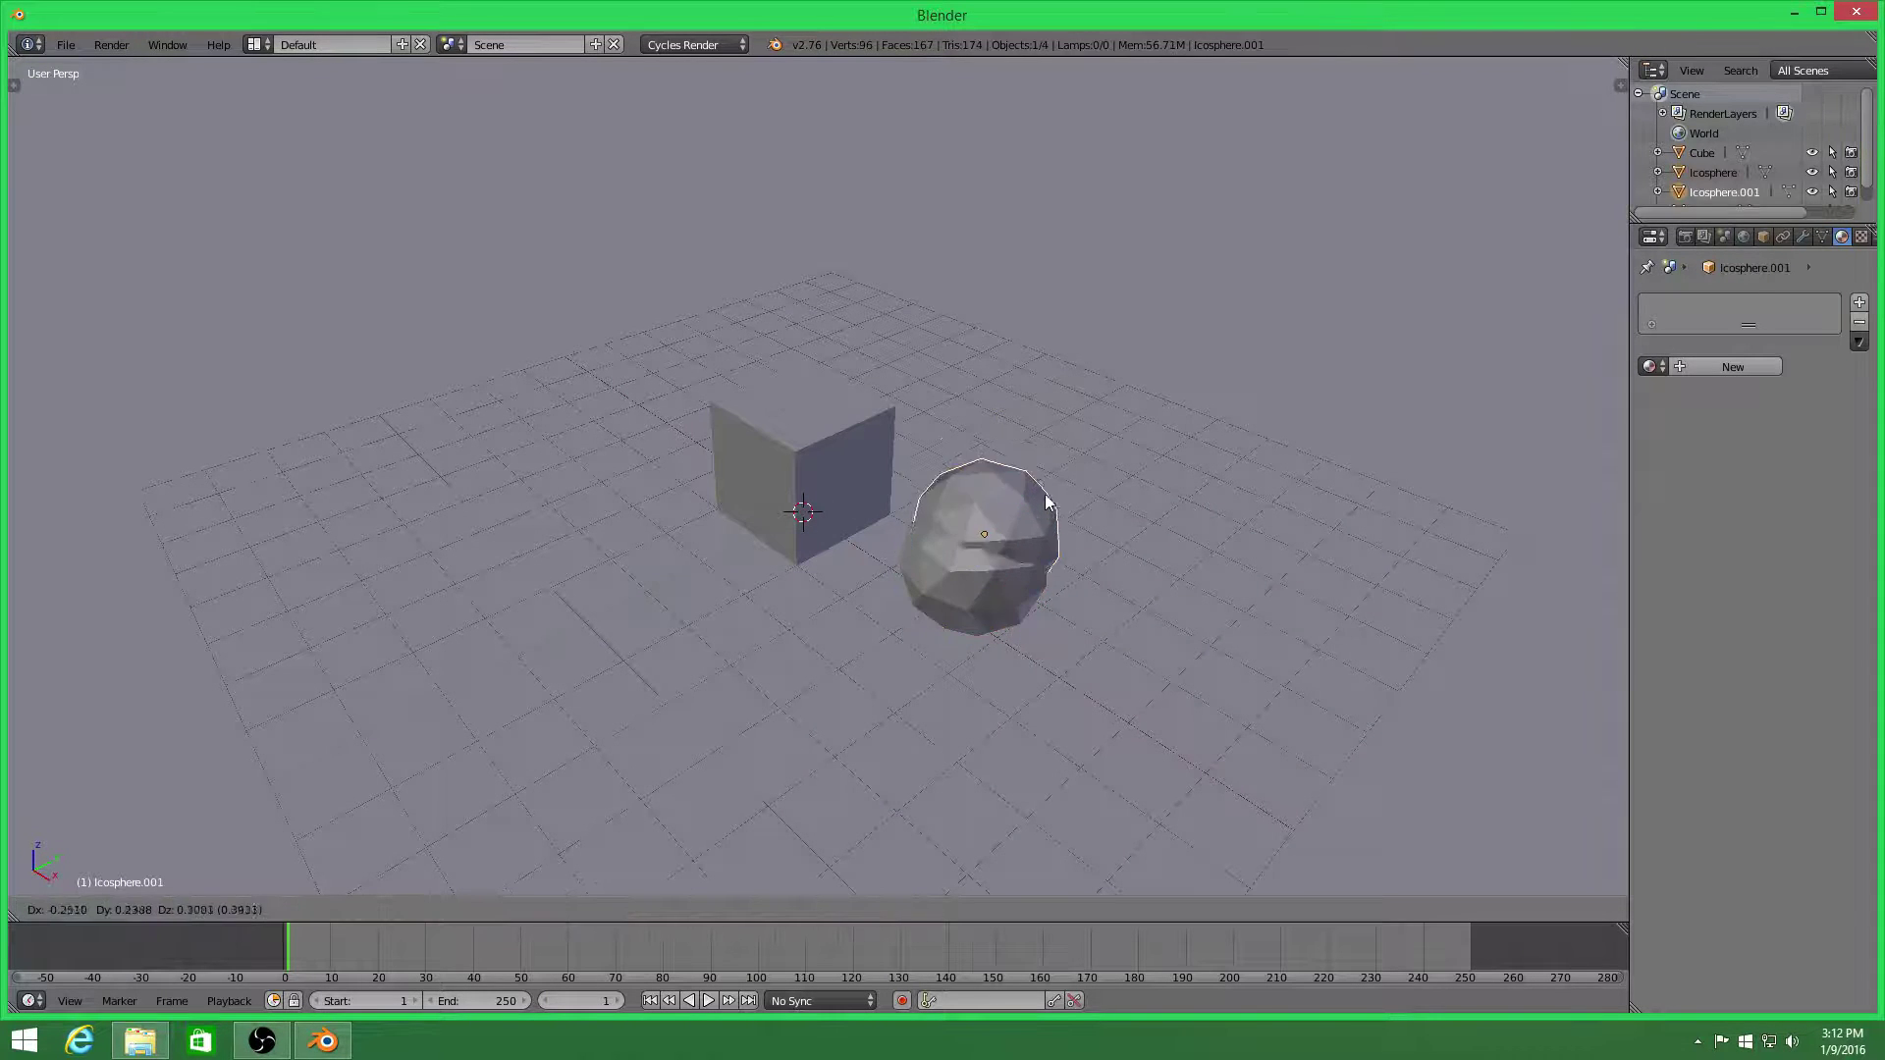
right_click(1039, 223)
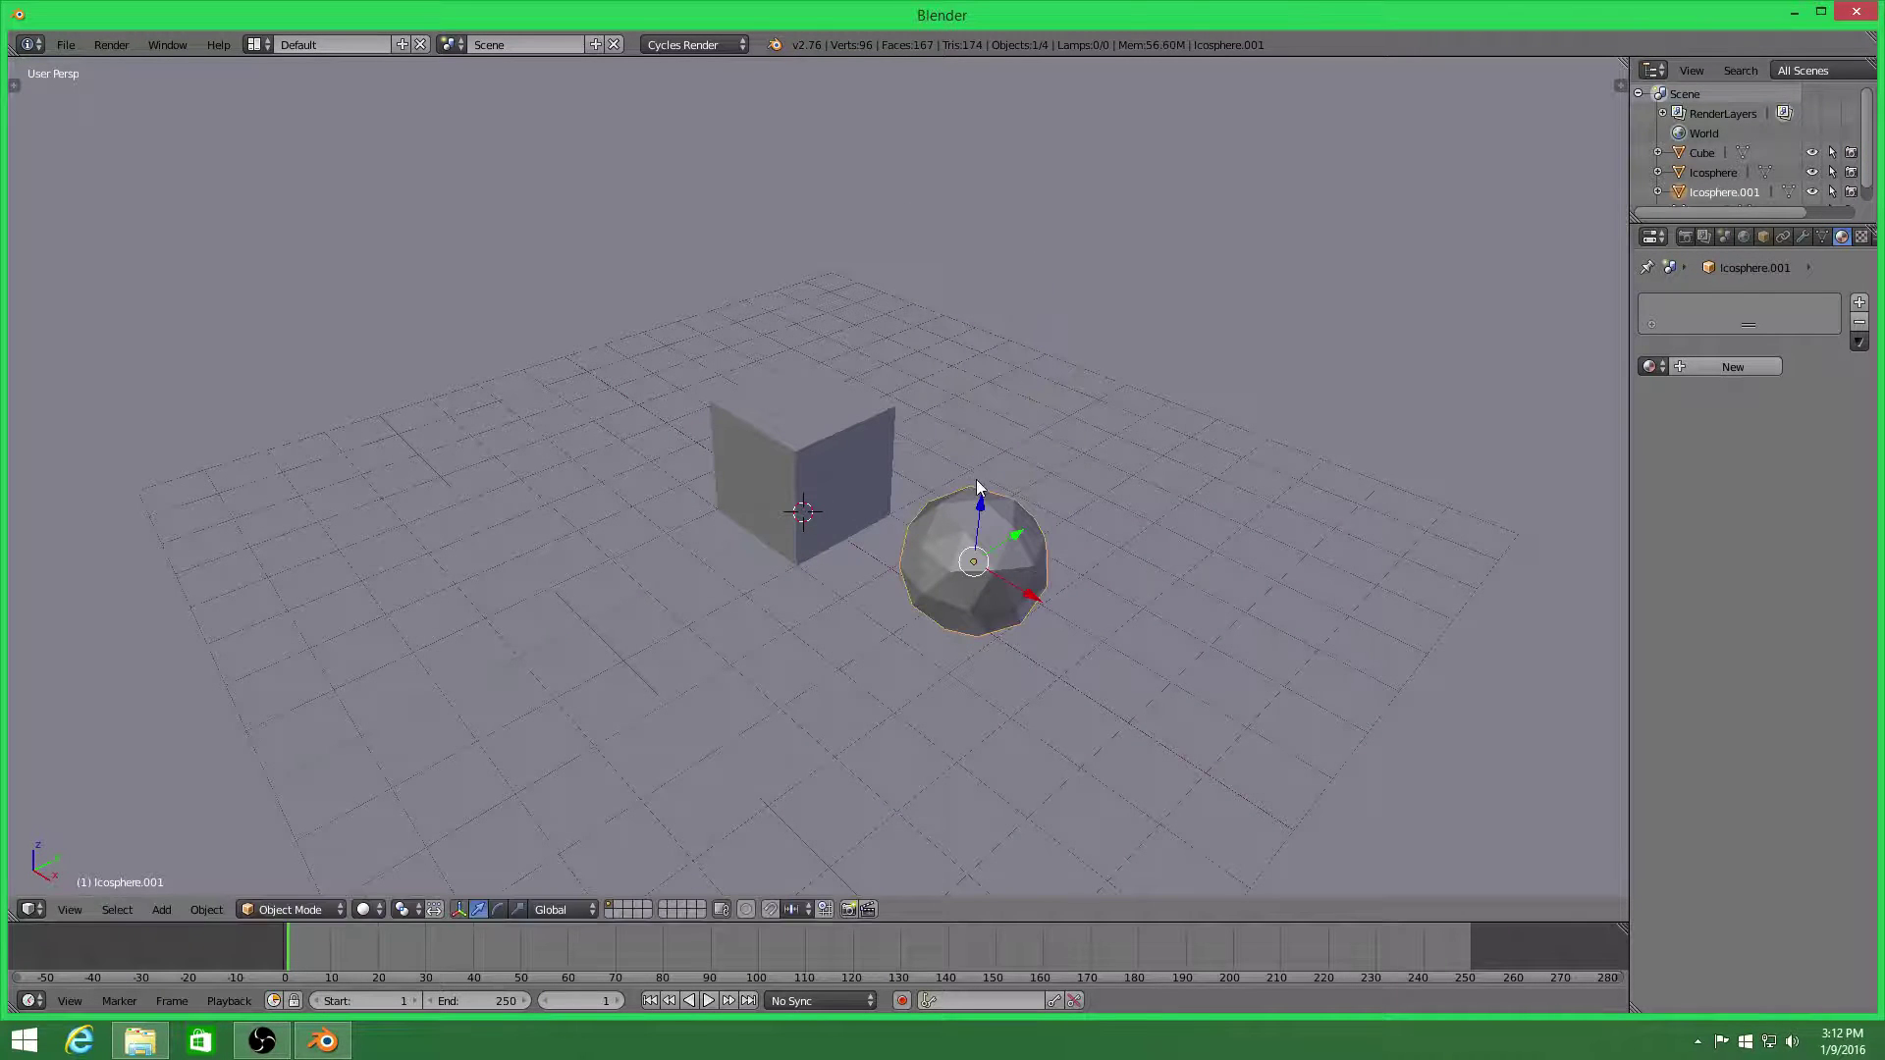
drag(1018, 542, 1091, 373)
key(shift+d)
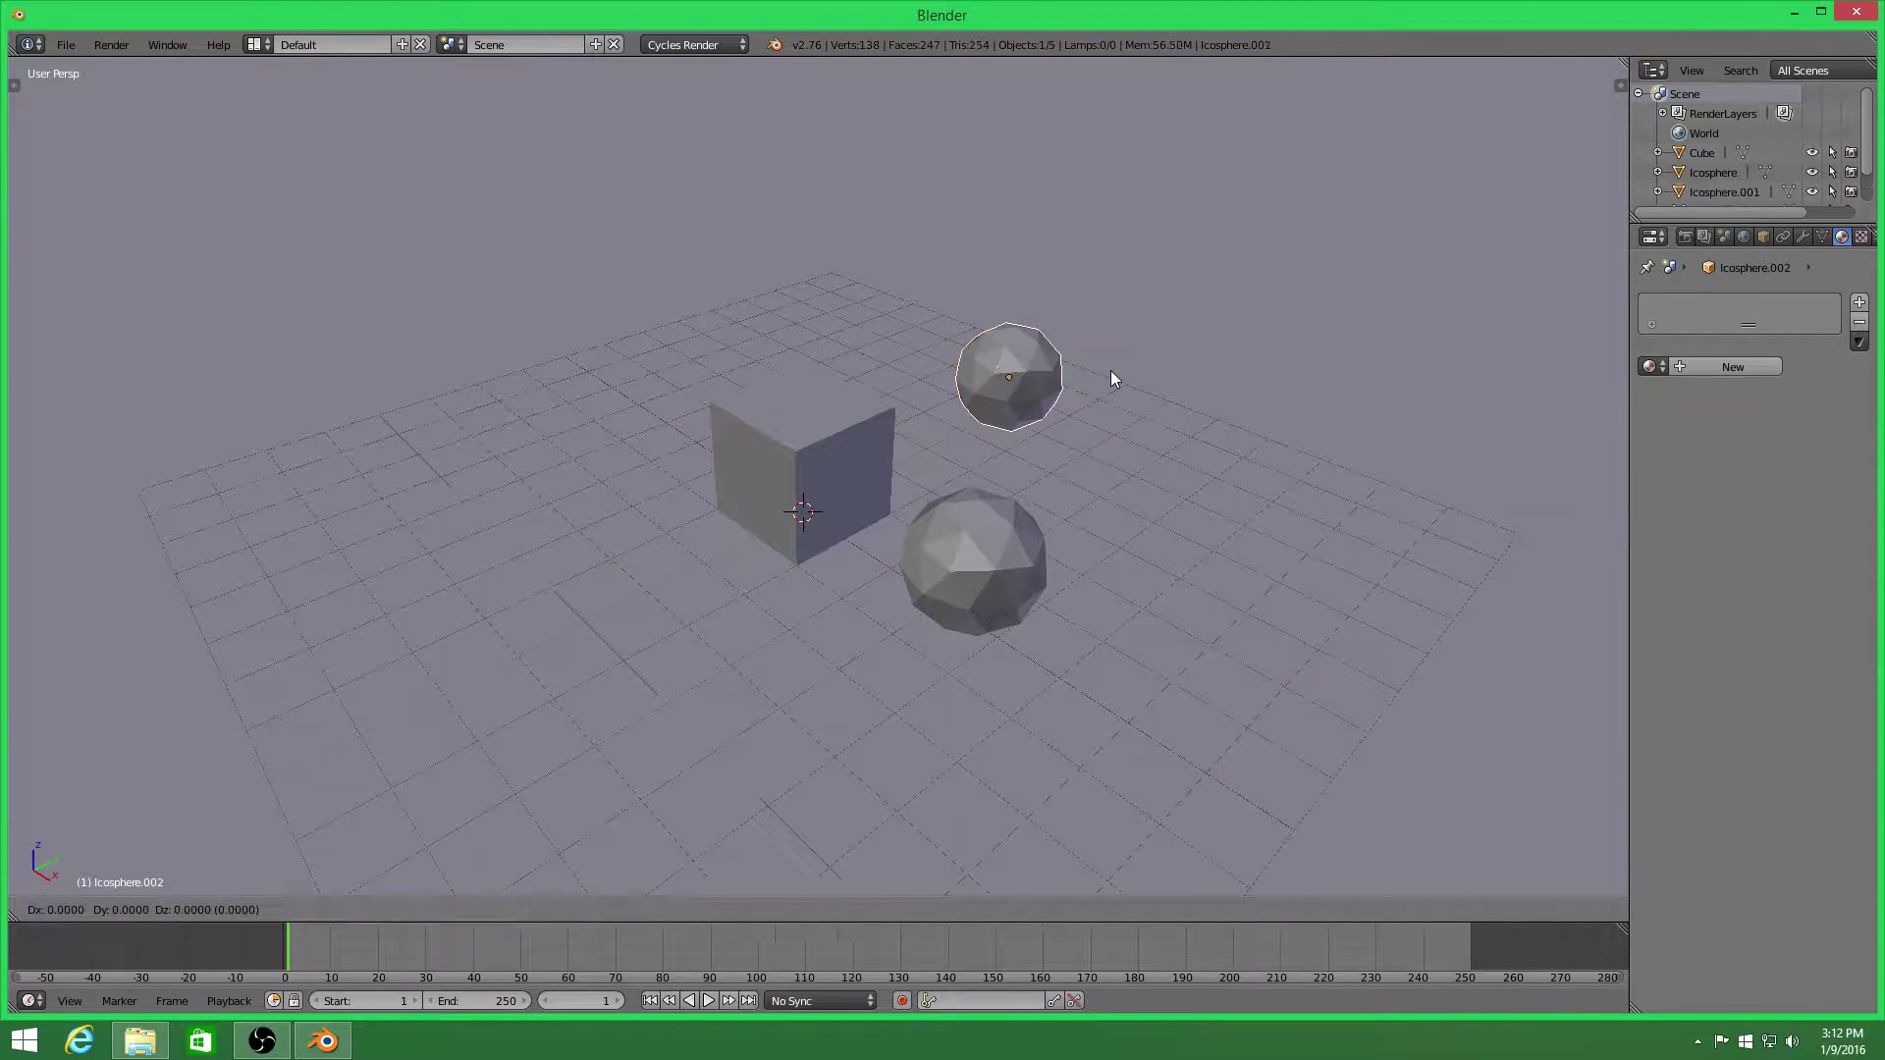
click(937, 301)
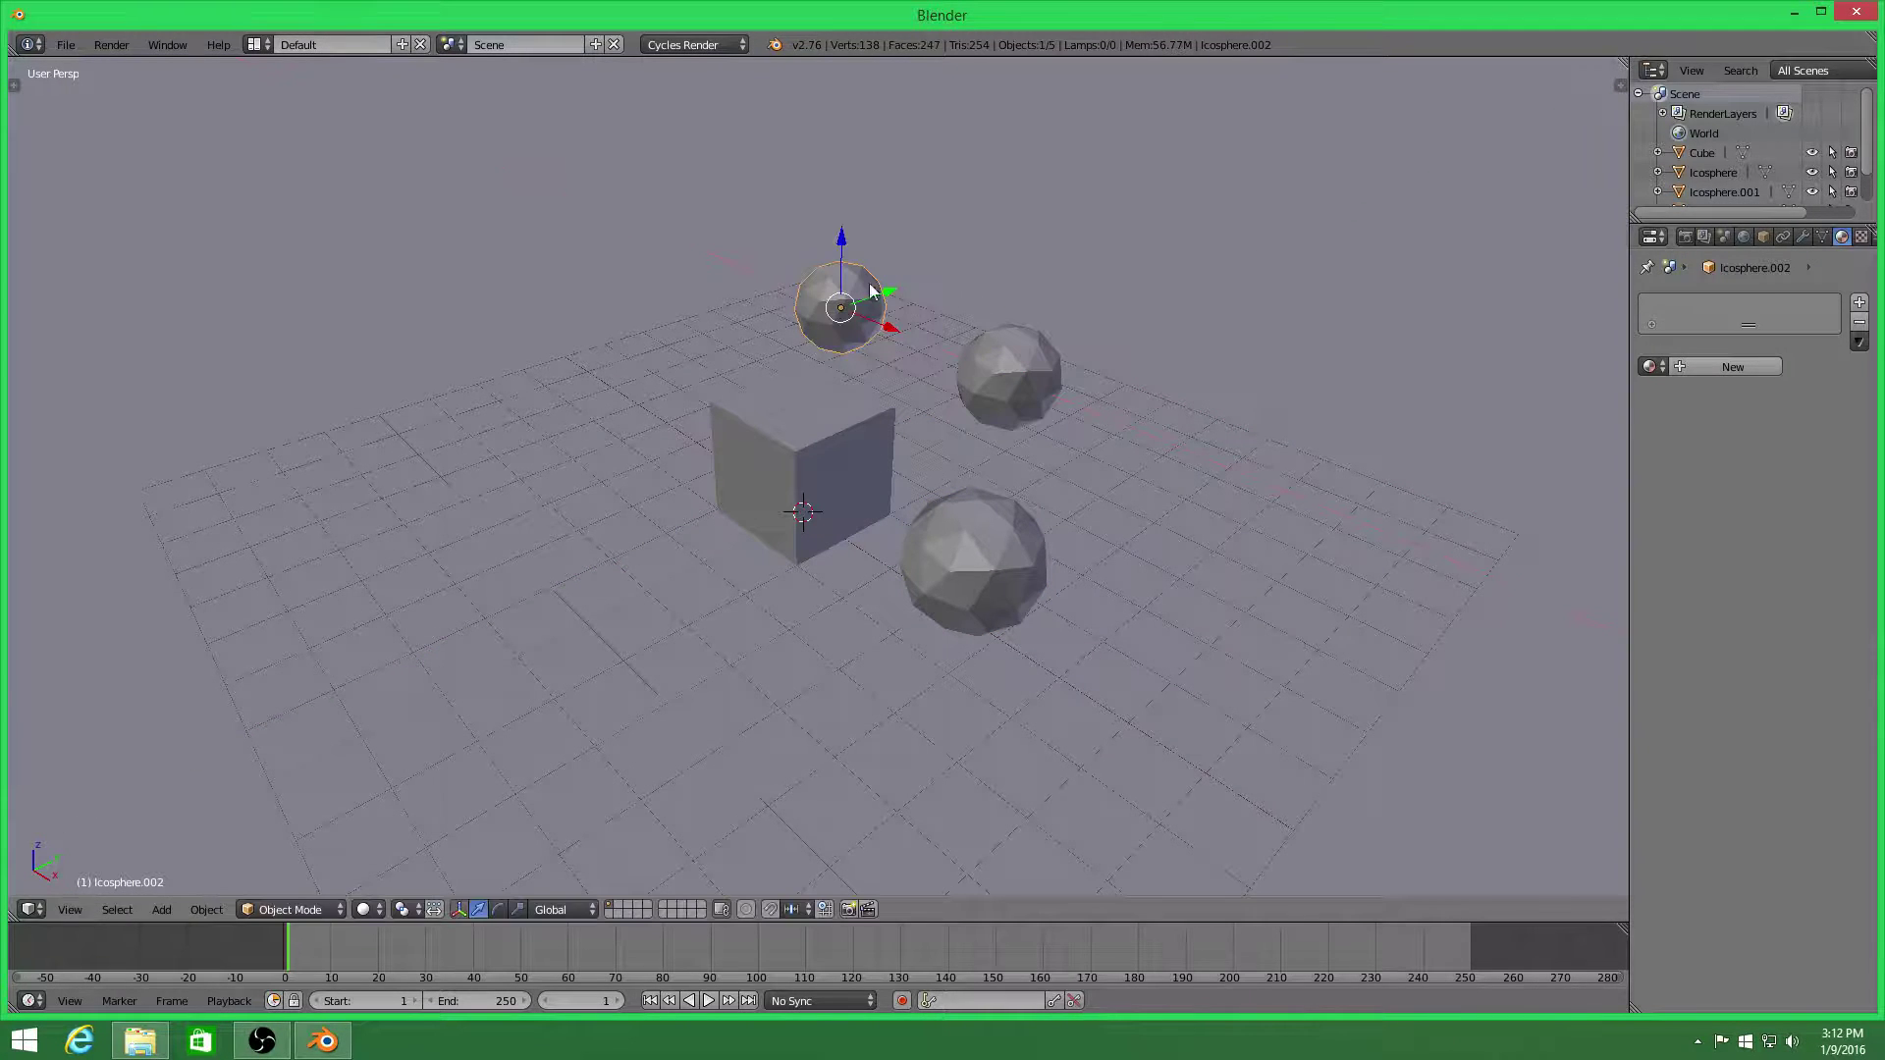
drag(875, 293, 746, 373)
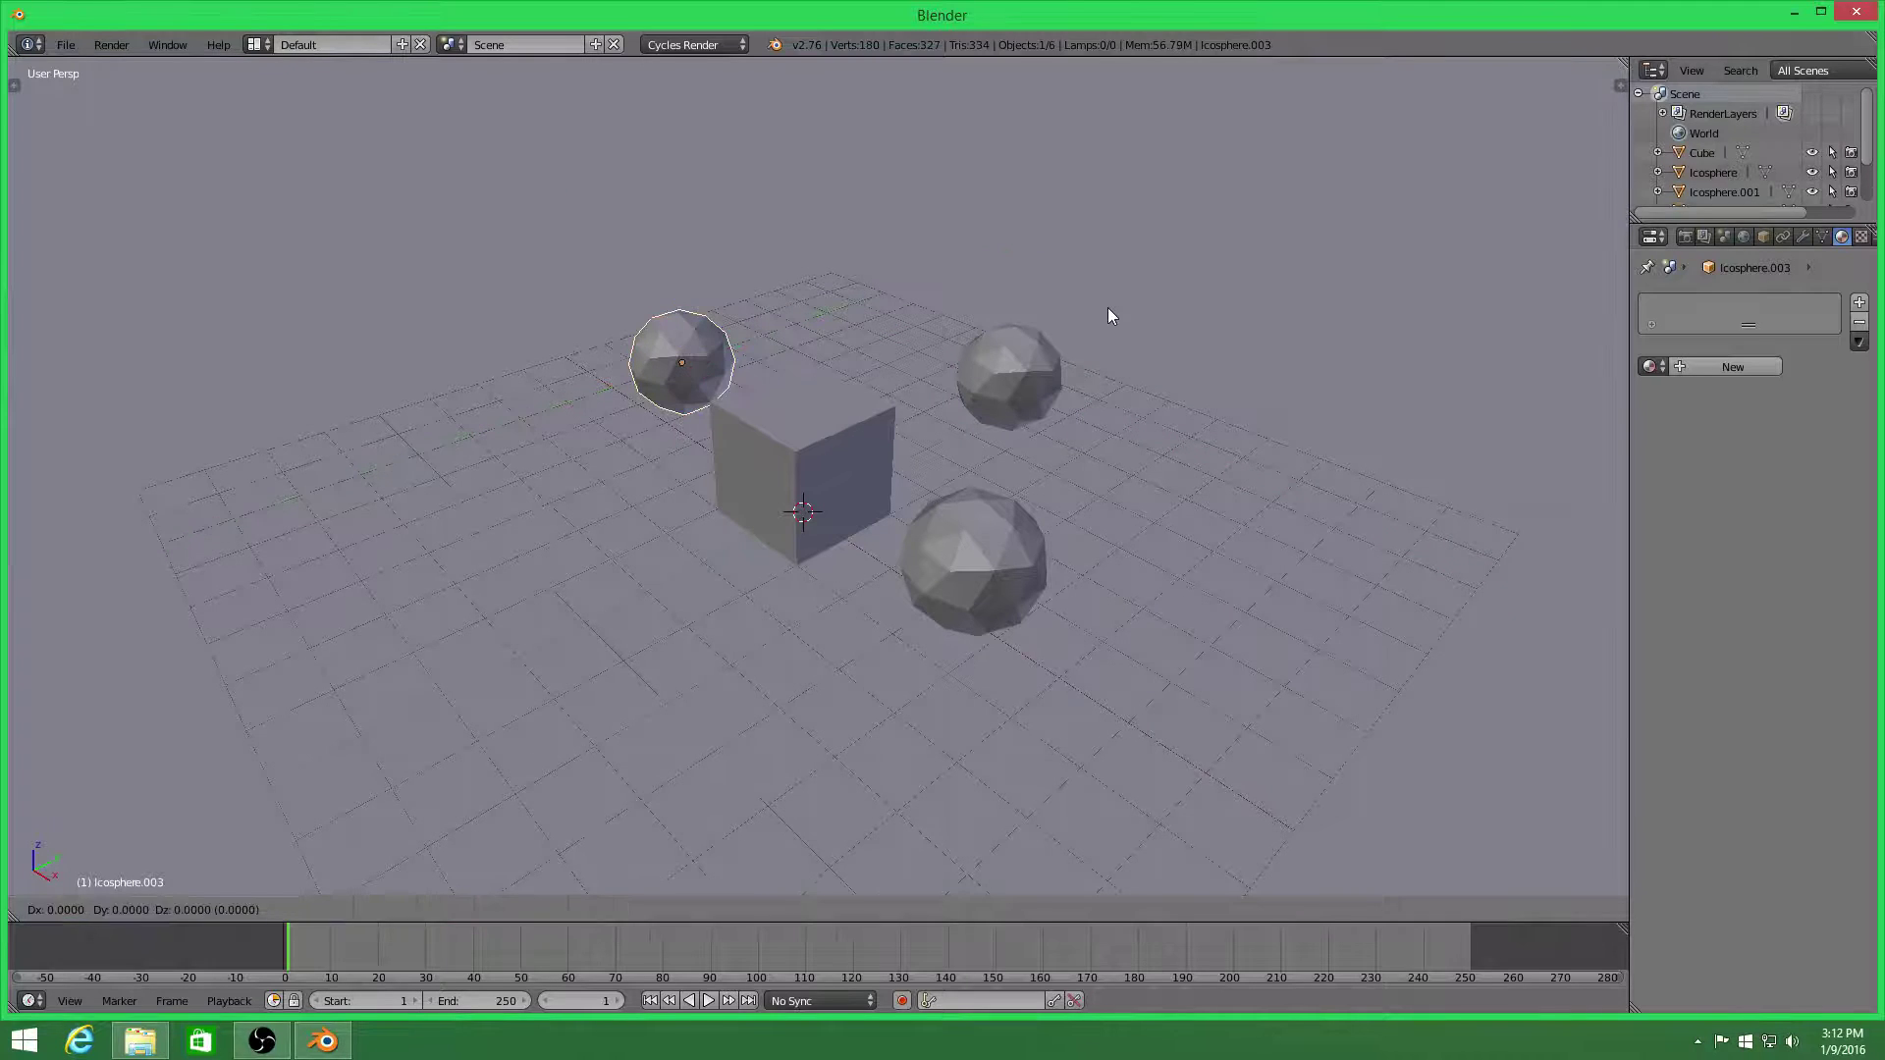
key(shift+d)
key(y)
click(871, 505)
drag(420, 485, 583, 607)
middle_drag(907, 513, 1007, 551)
right_click(854, 520)
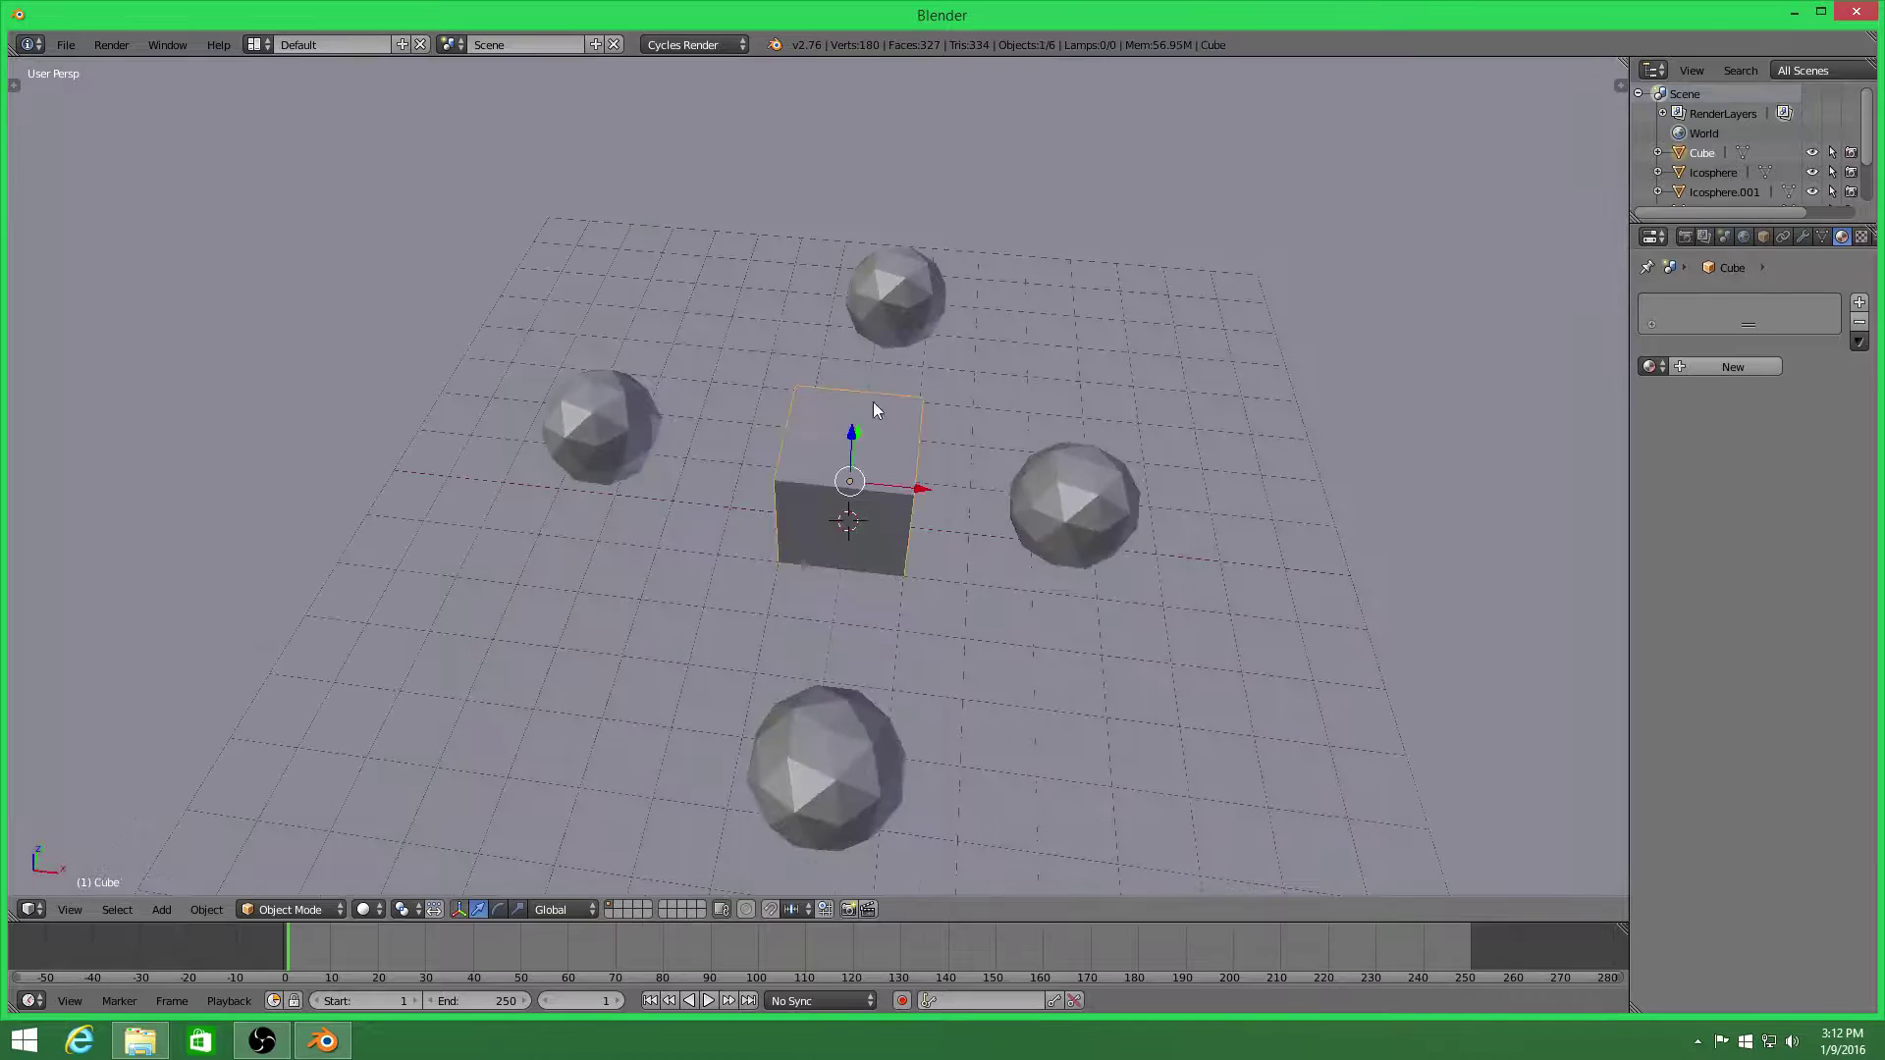
Assign the existing White material to the cube and switch it to node-based shading
middle_drag(873, 403, 988, 474)
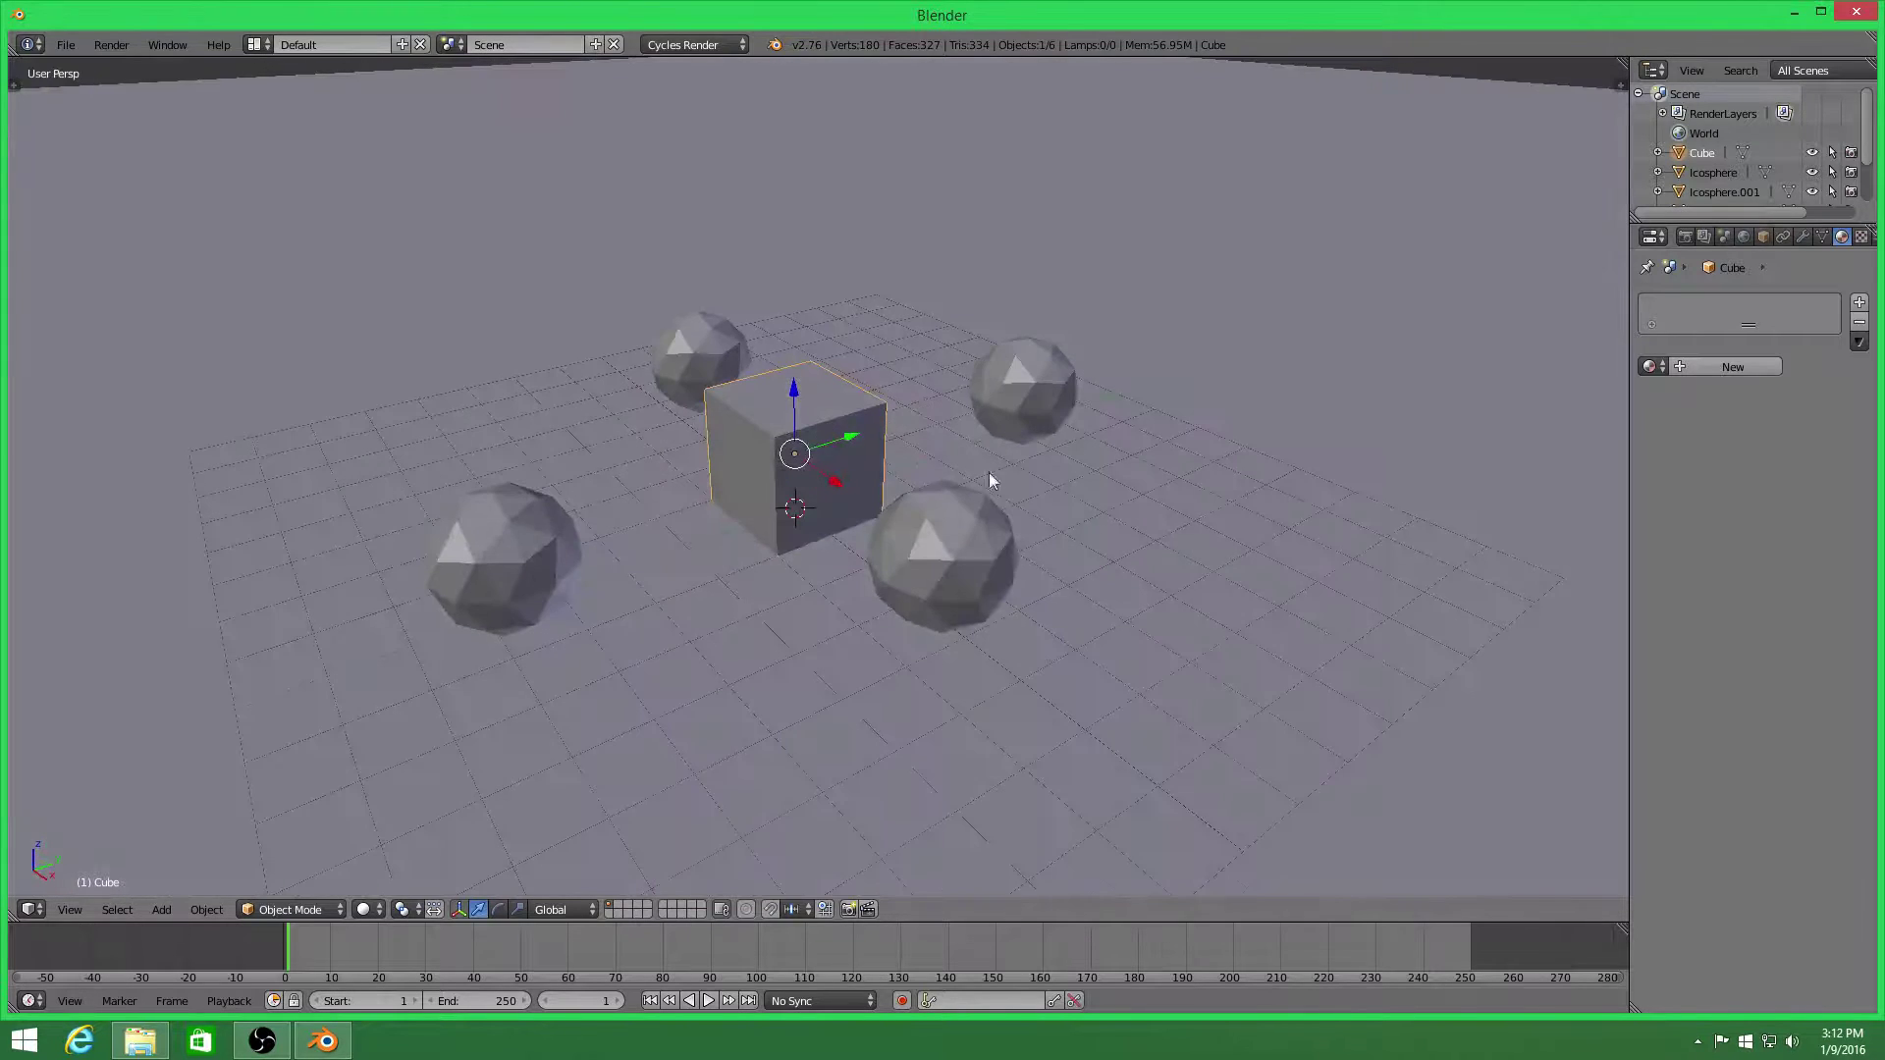
click(1659, 365)
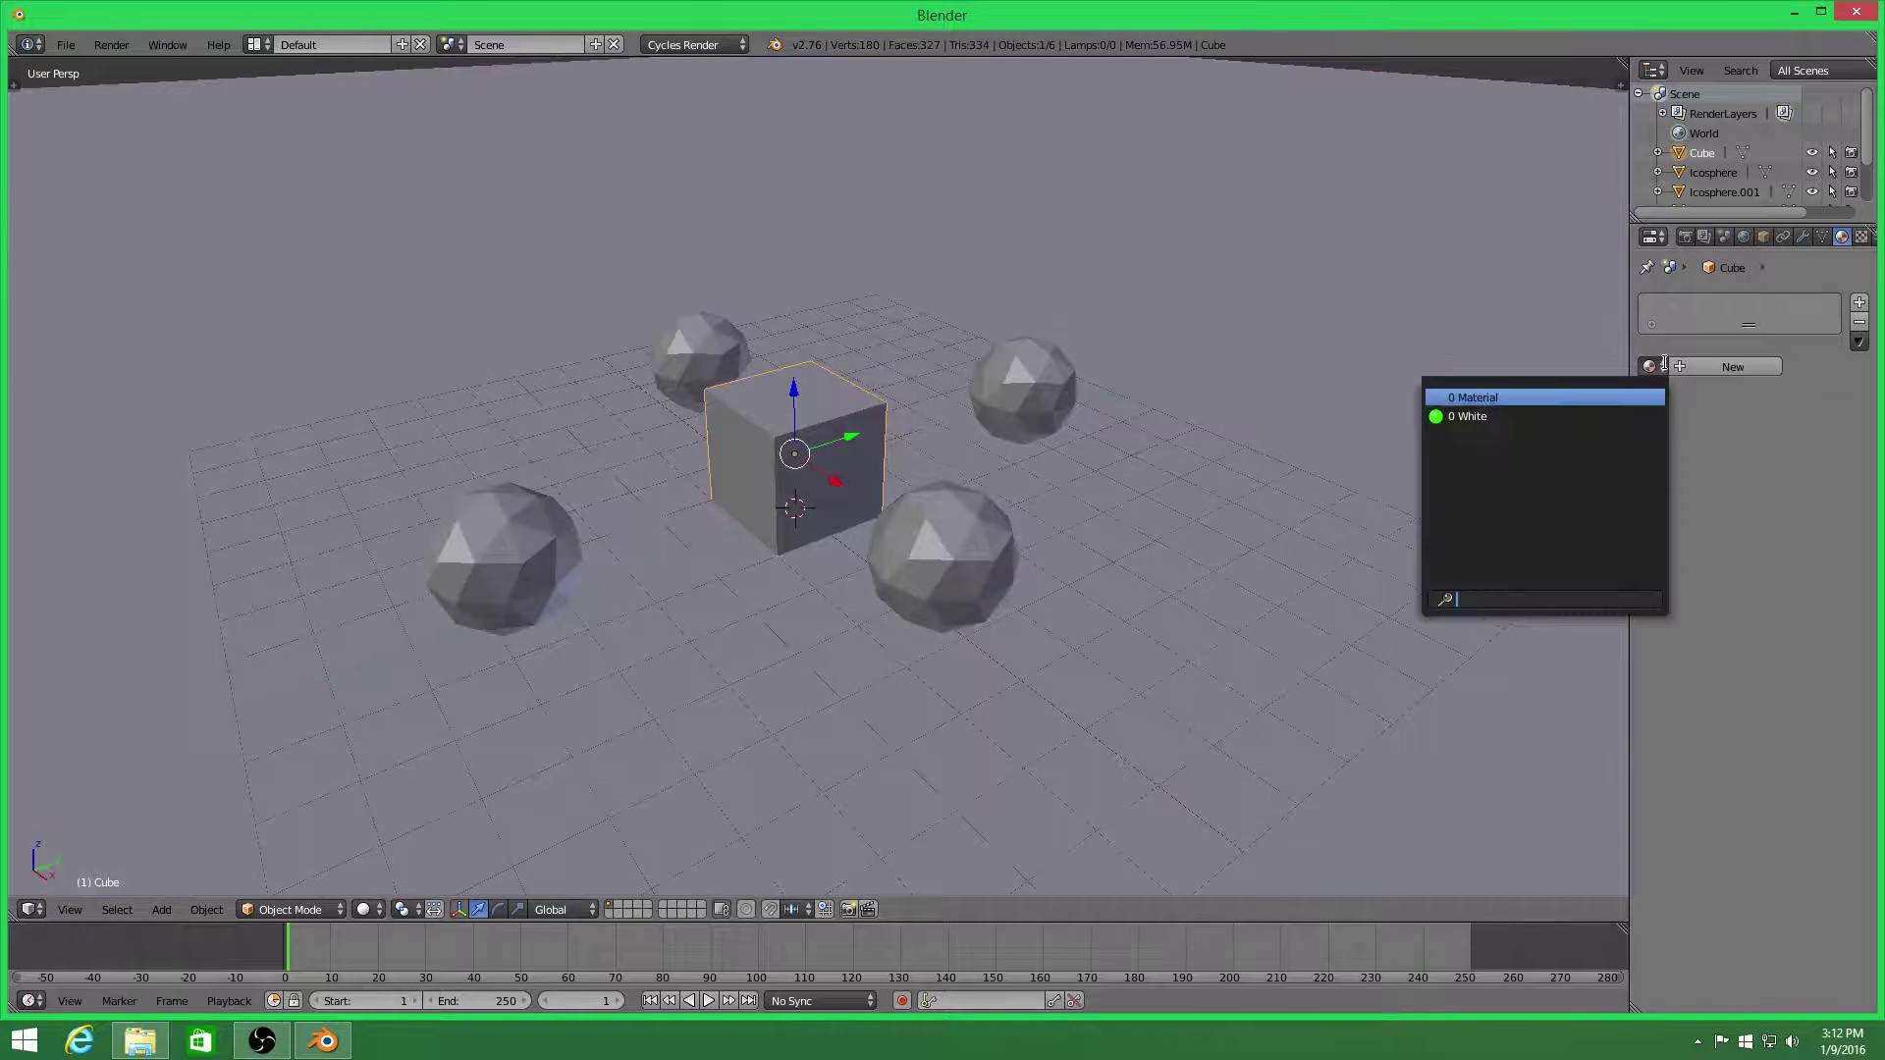
click(1490, 417)
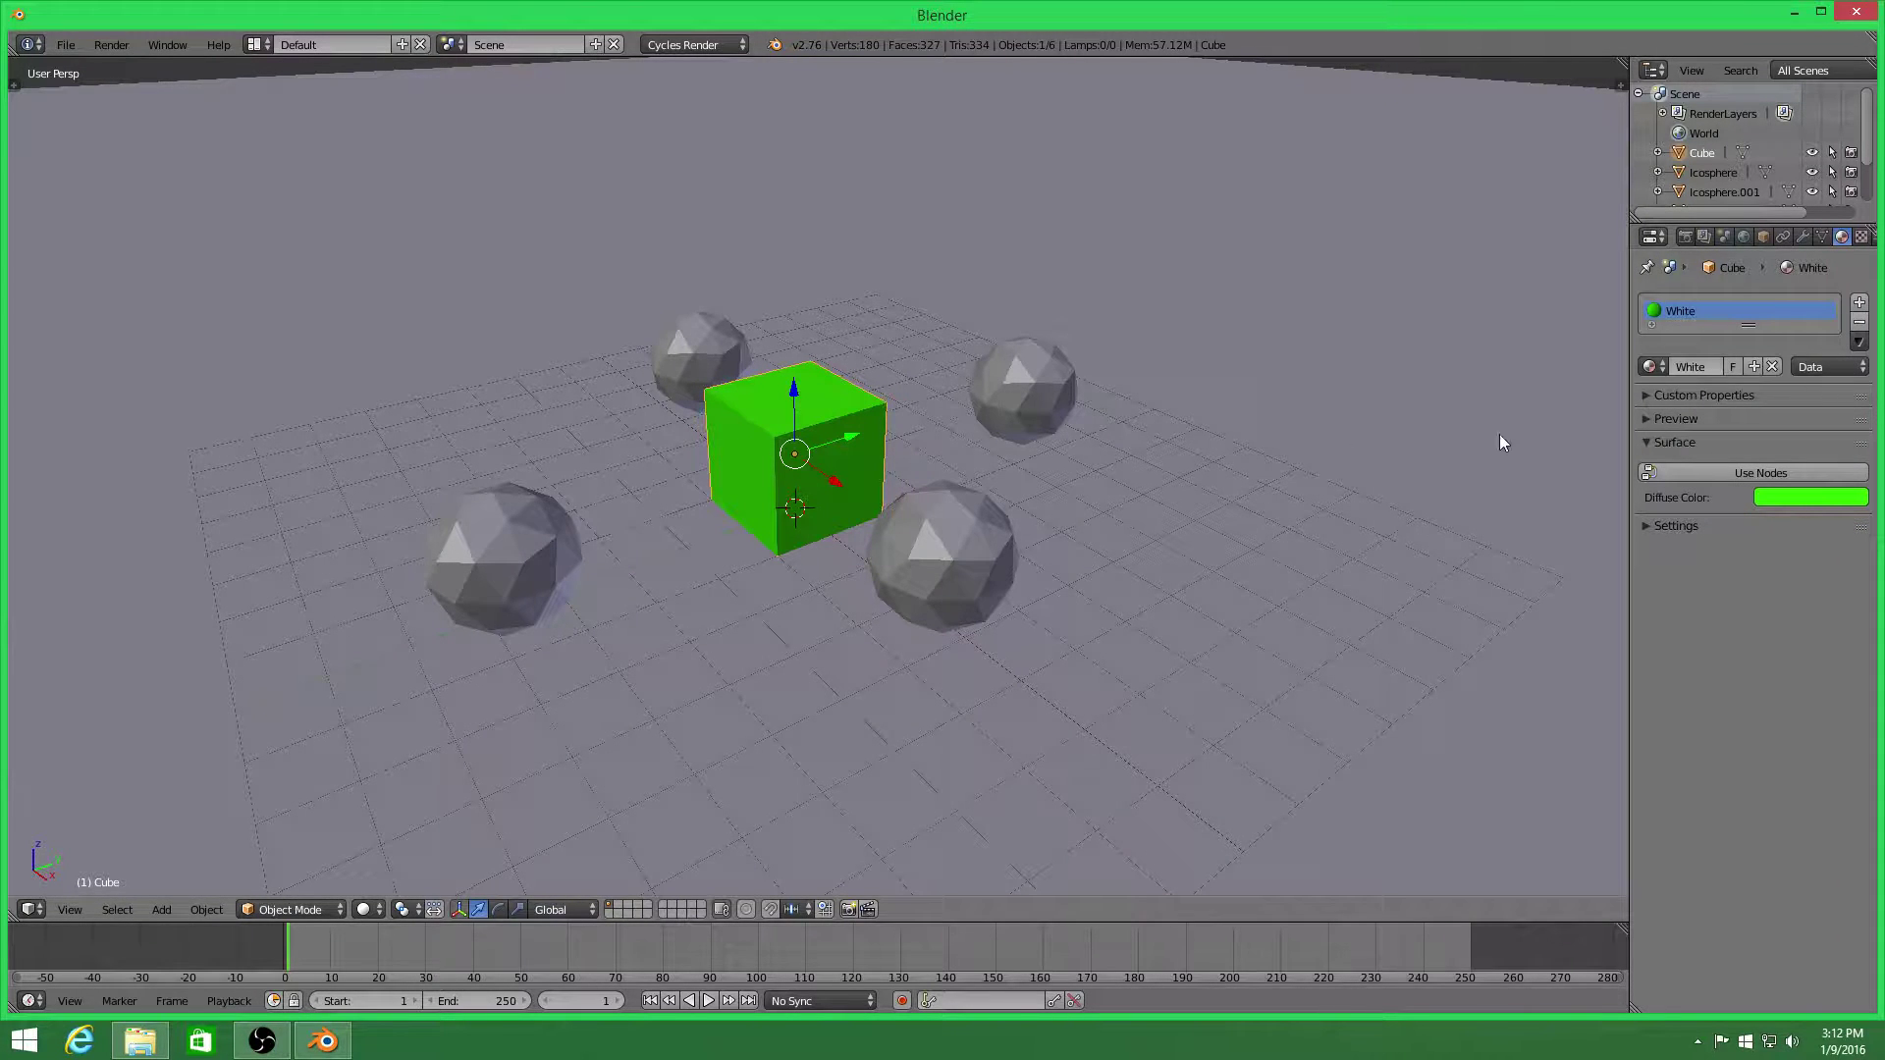
click(1764, 472)
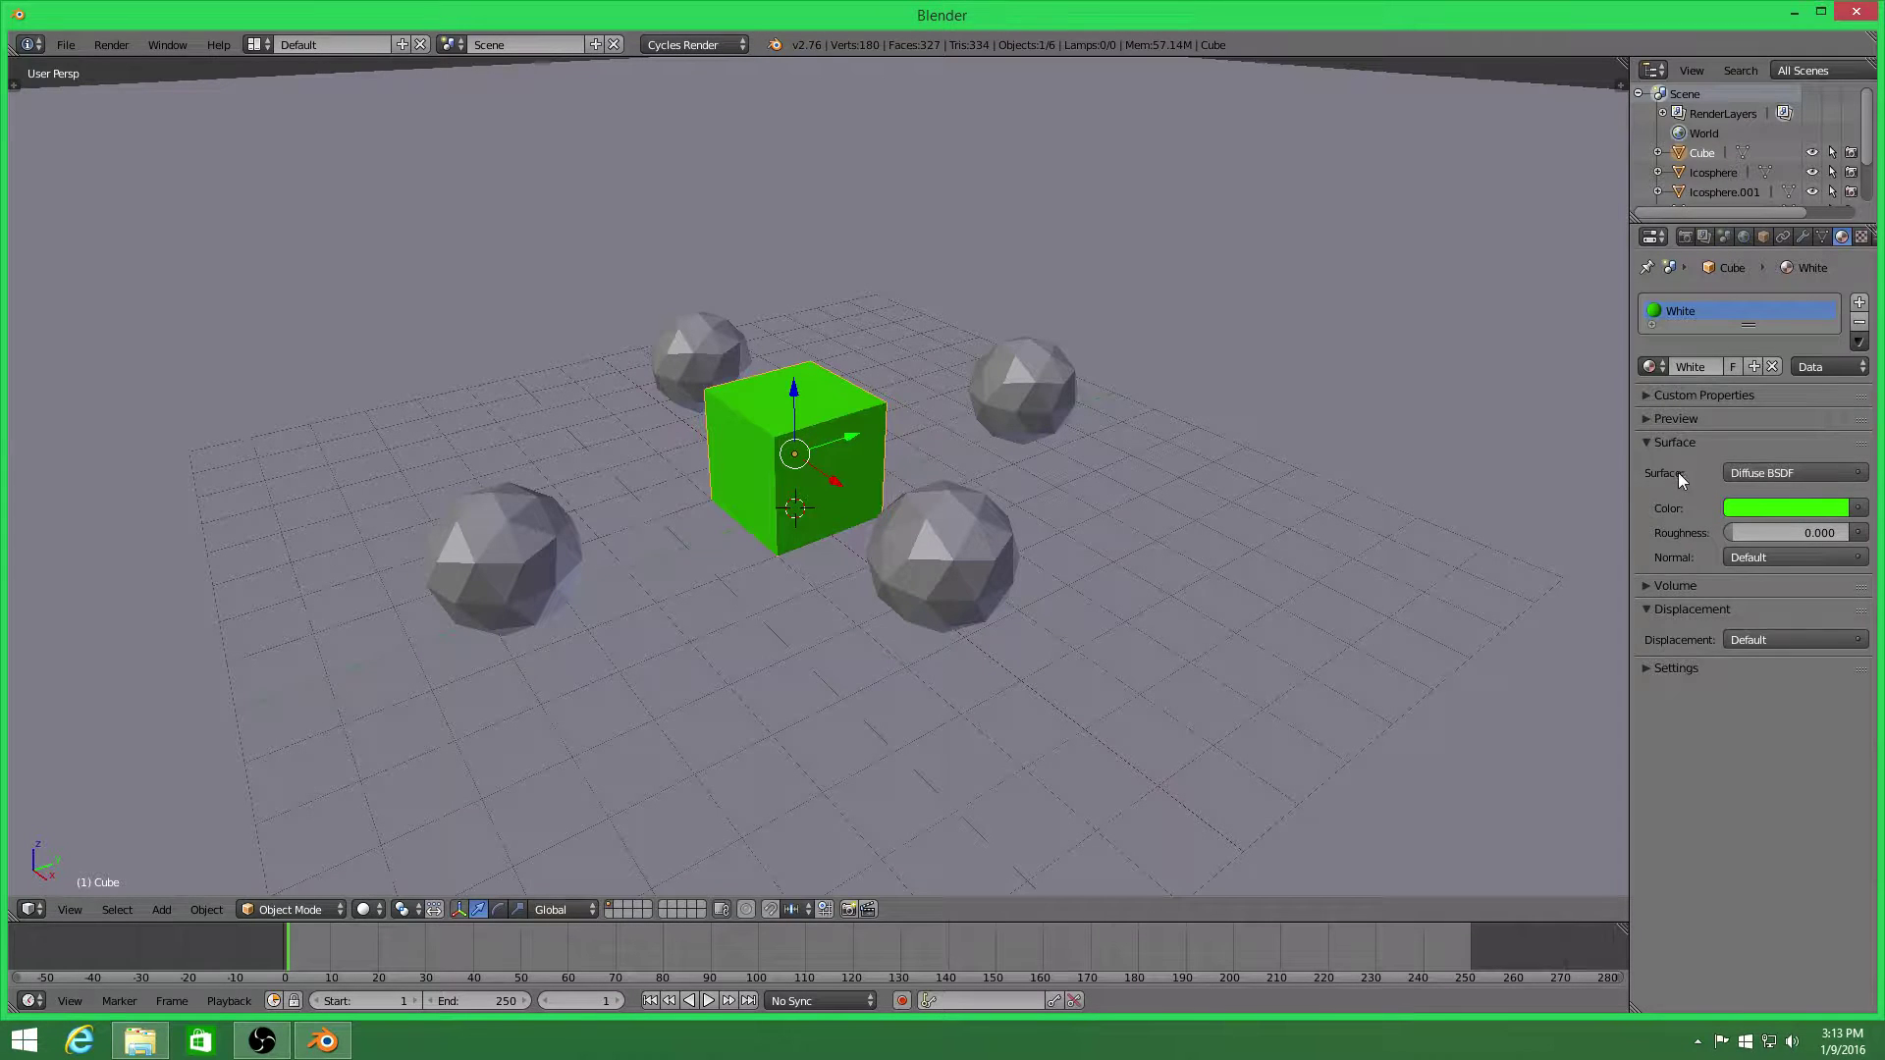
Make the surface an Emission shader at strength 6 and rename the material 'Green'
click(1798, 472)
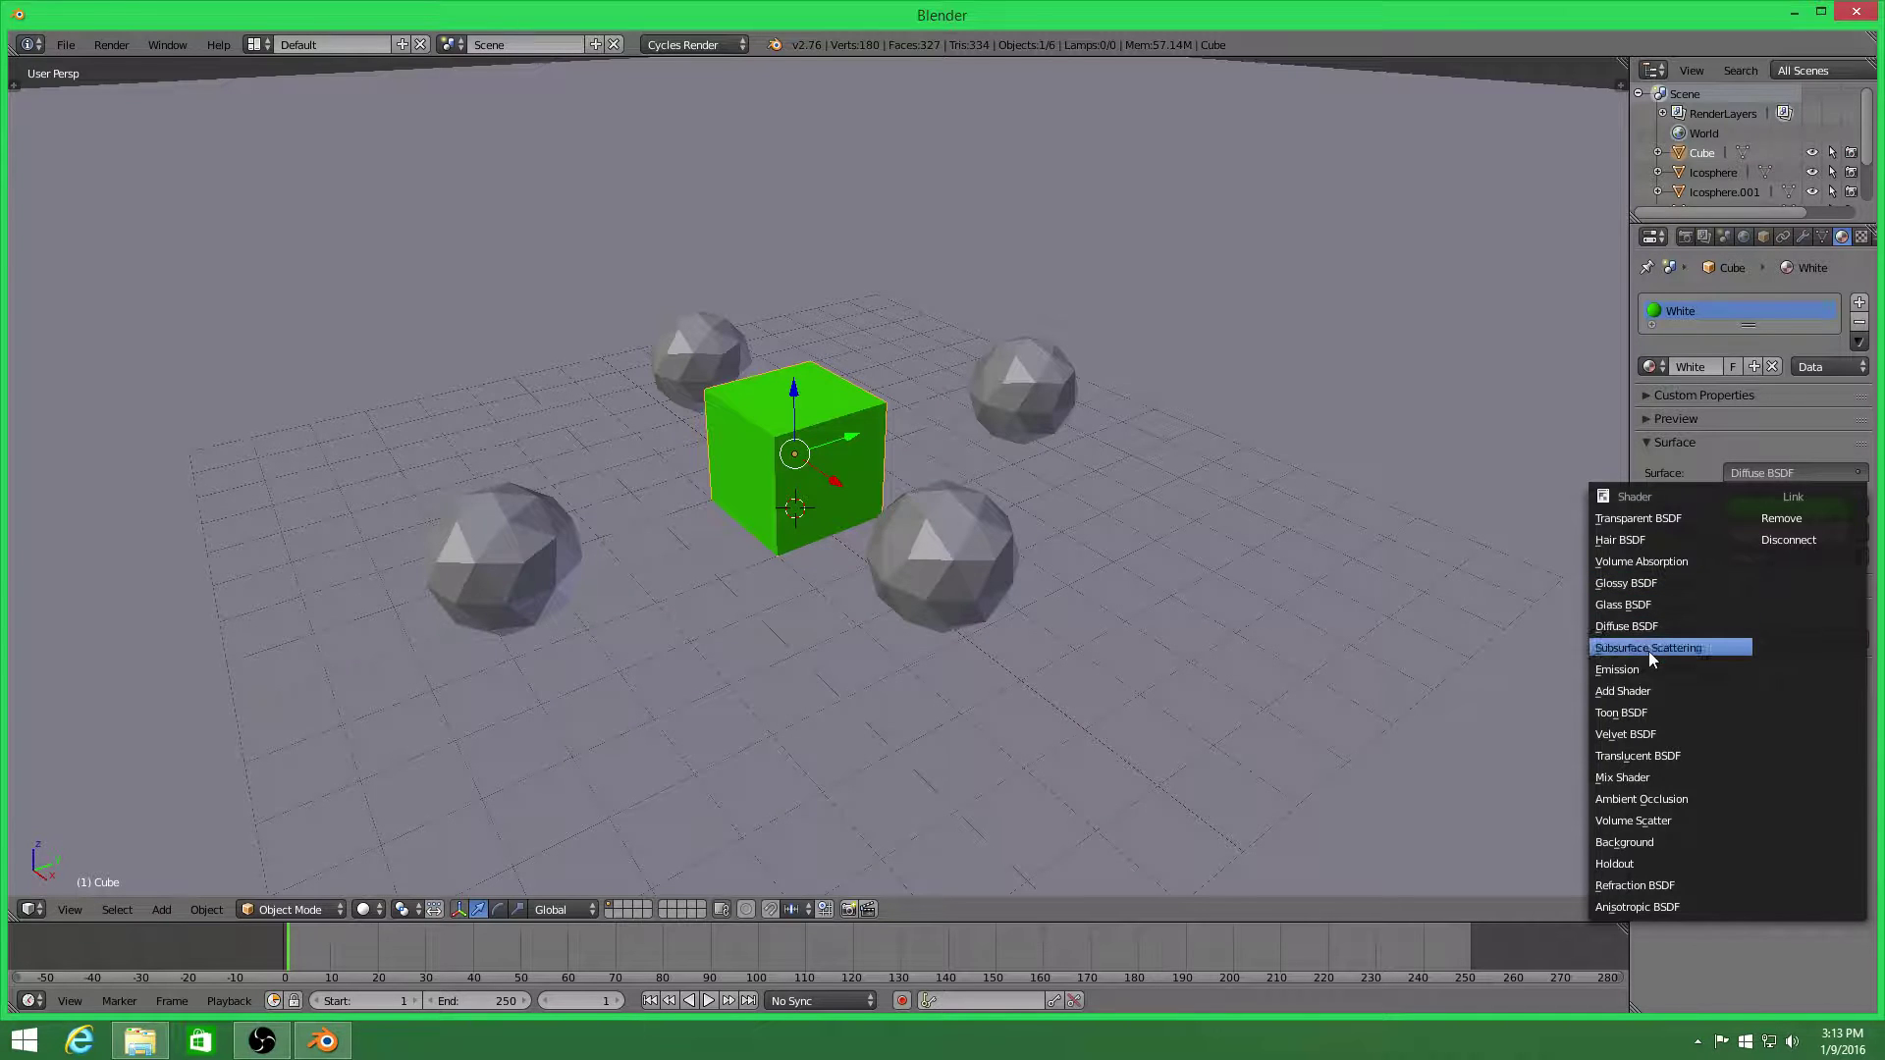
click(1629, 670)
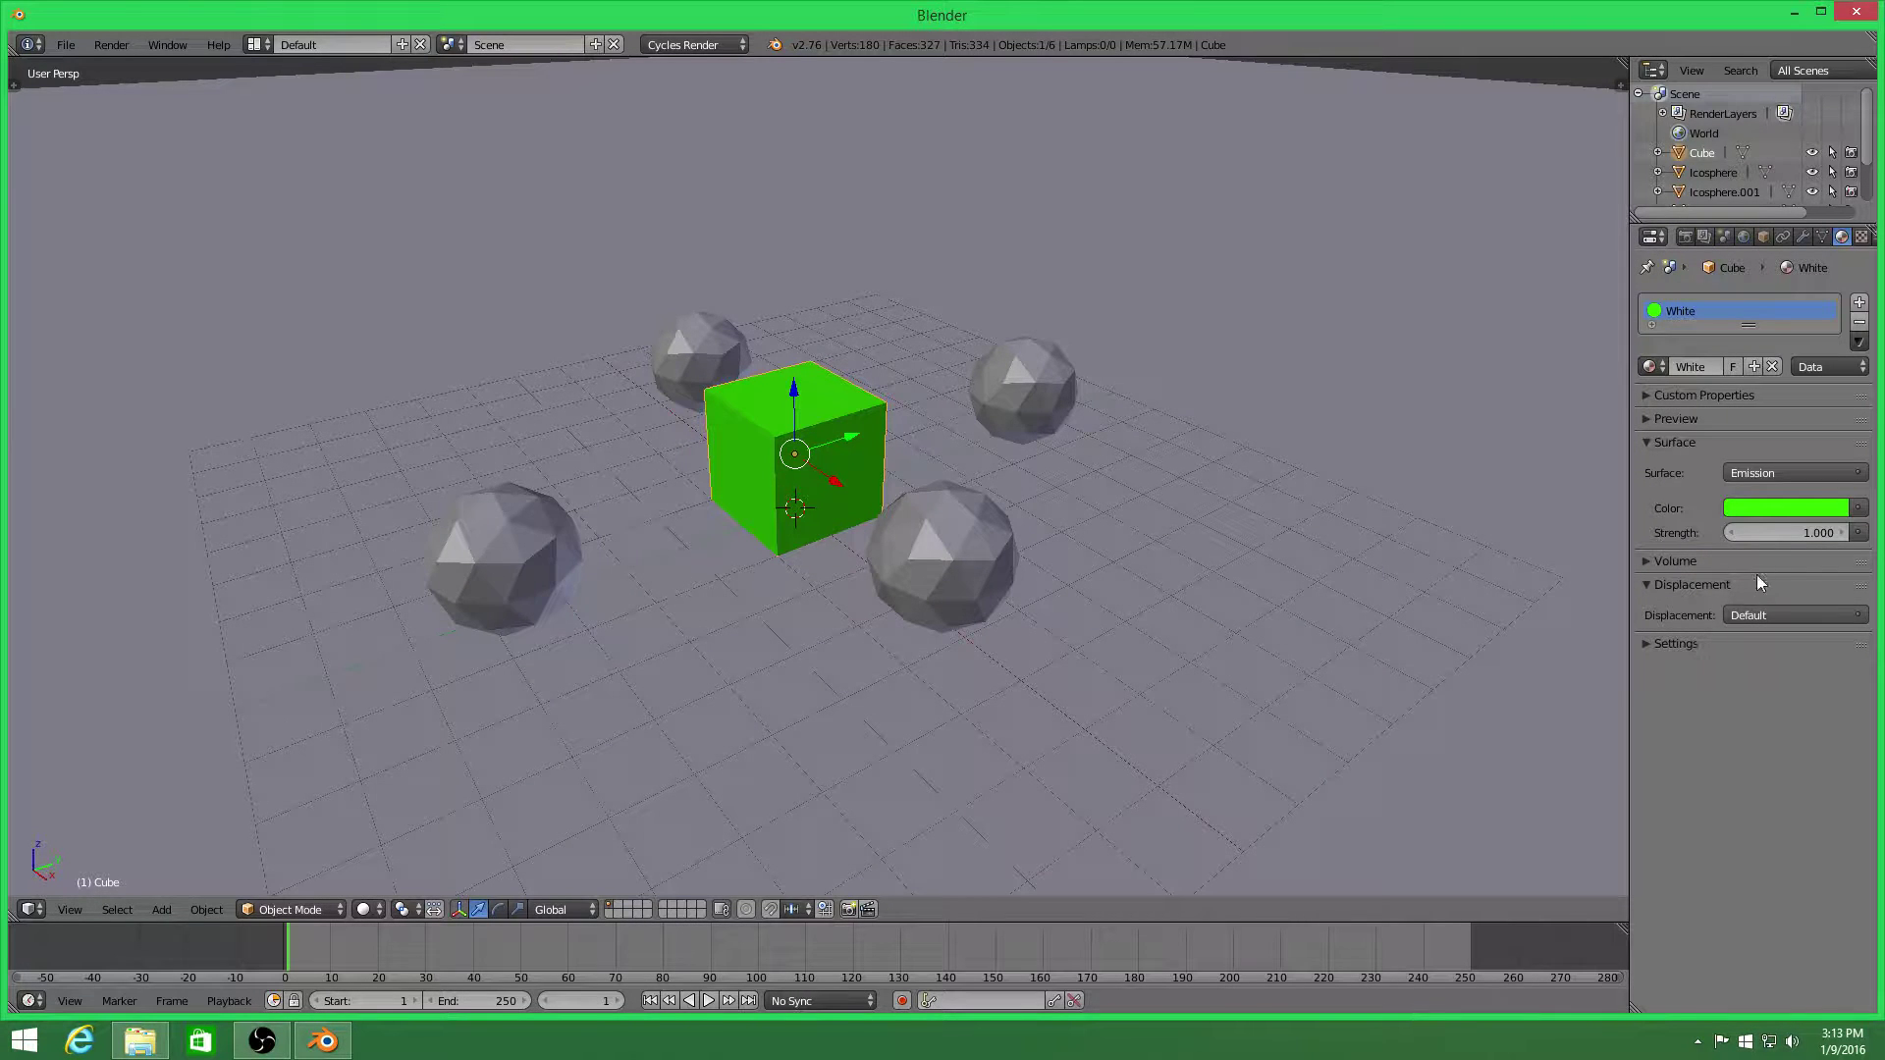
drag(1739, 533, 1816, 533)
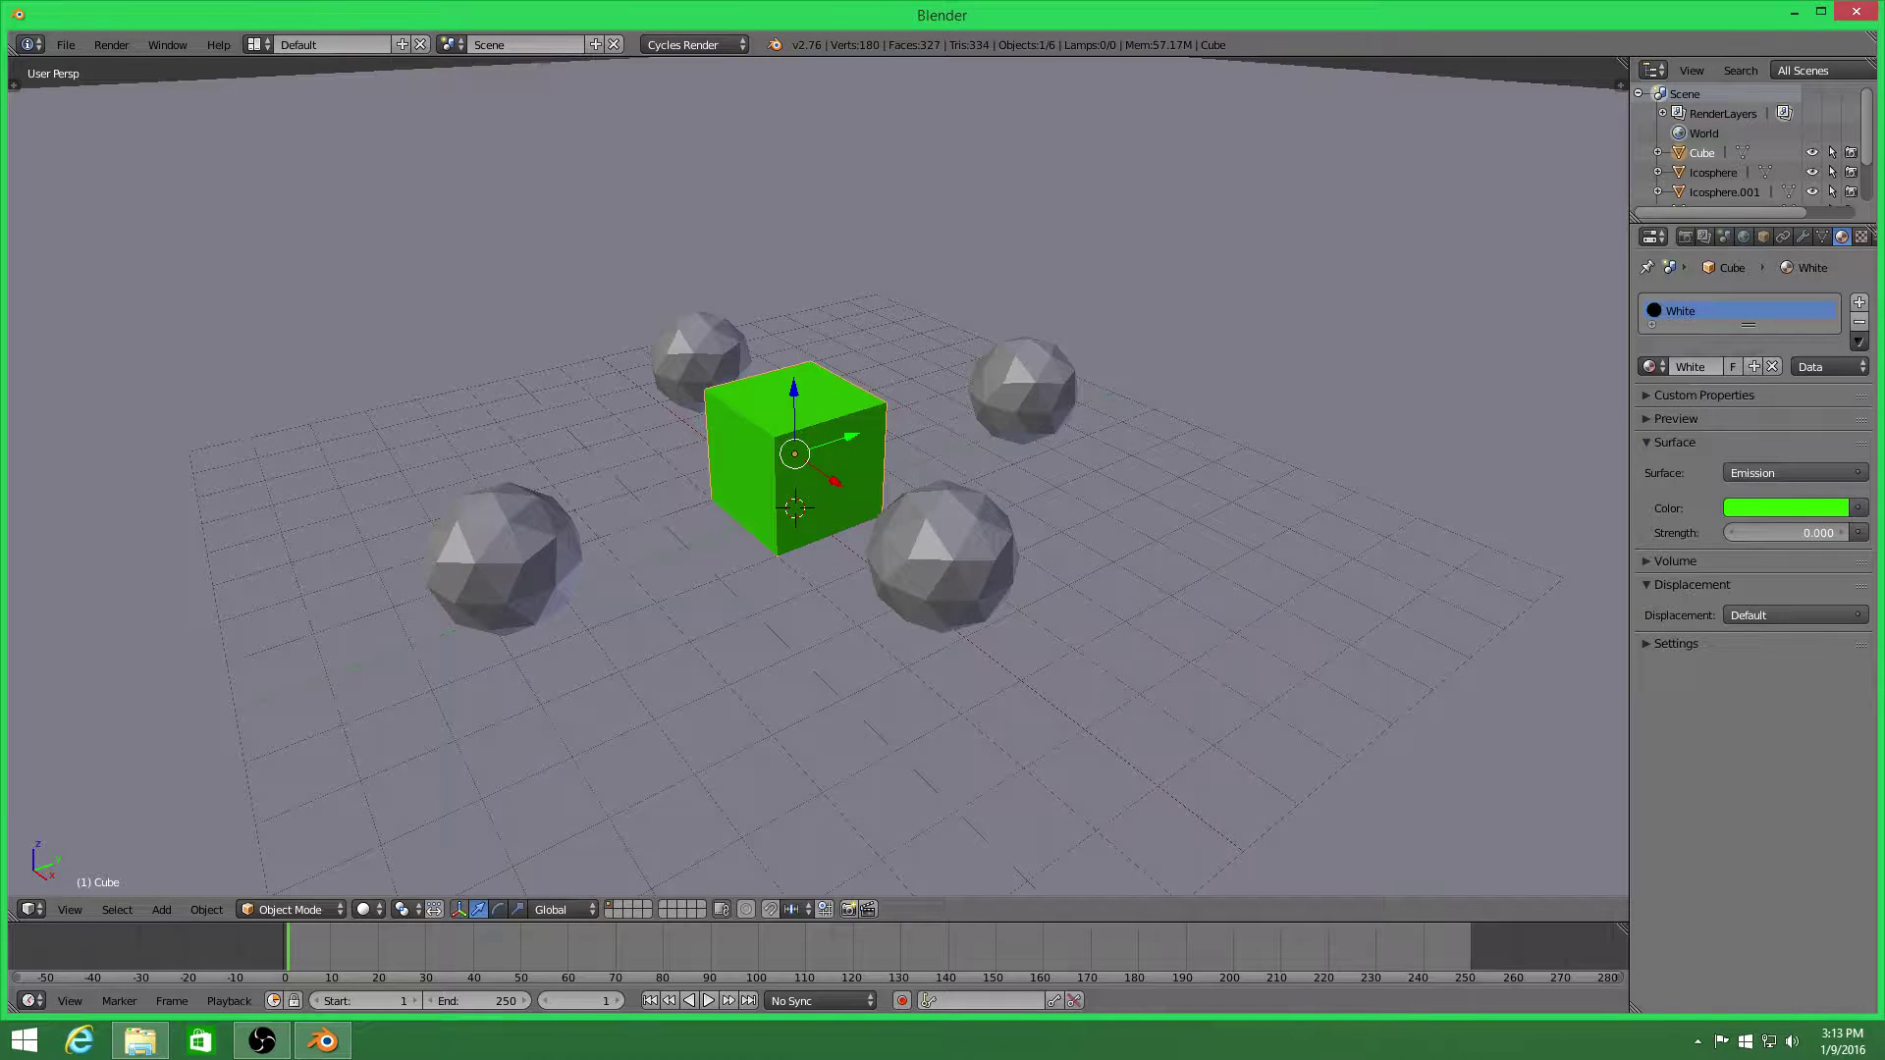
drag(1768, 533, 1818, 533)
click(1719, 366)
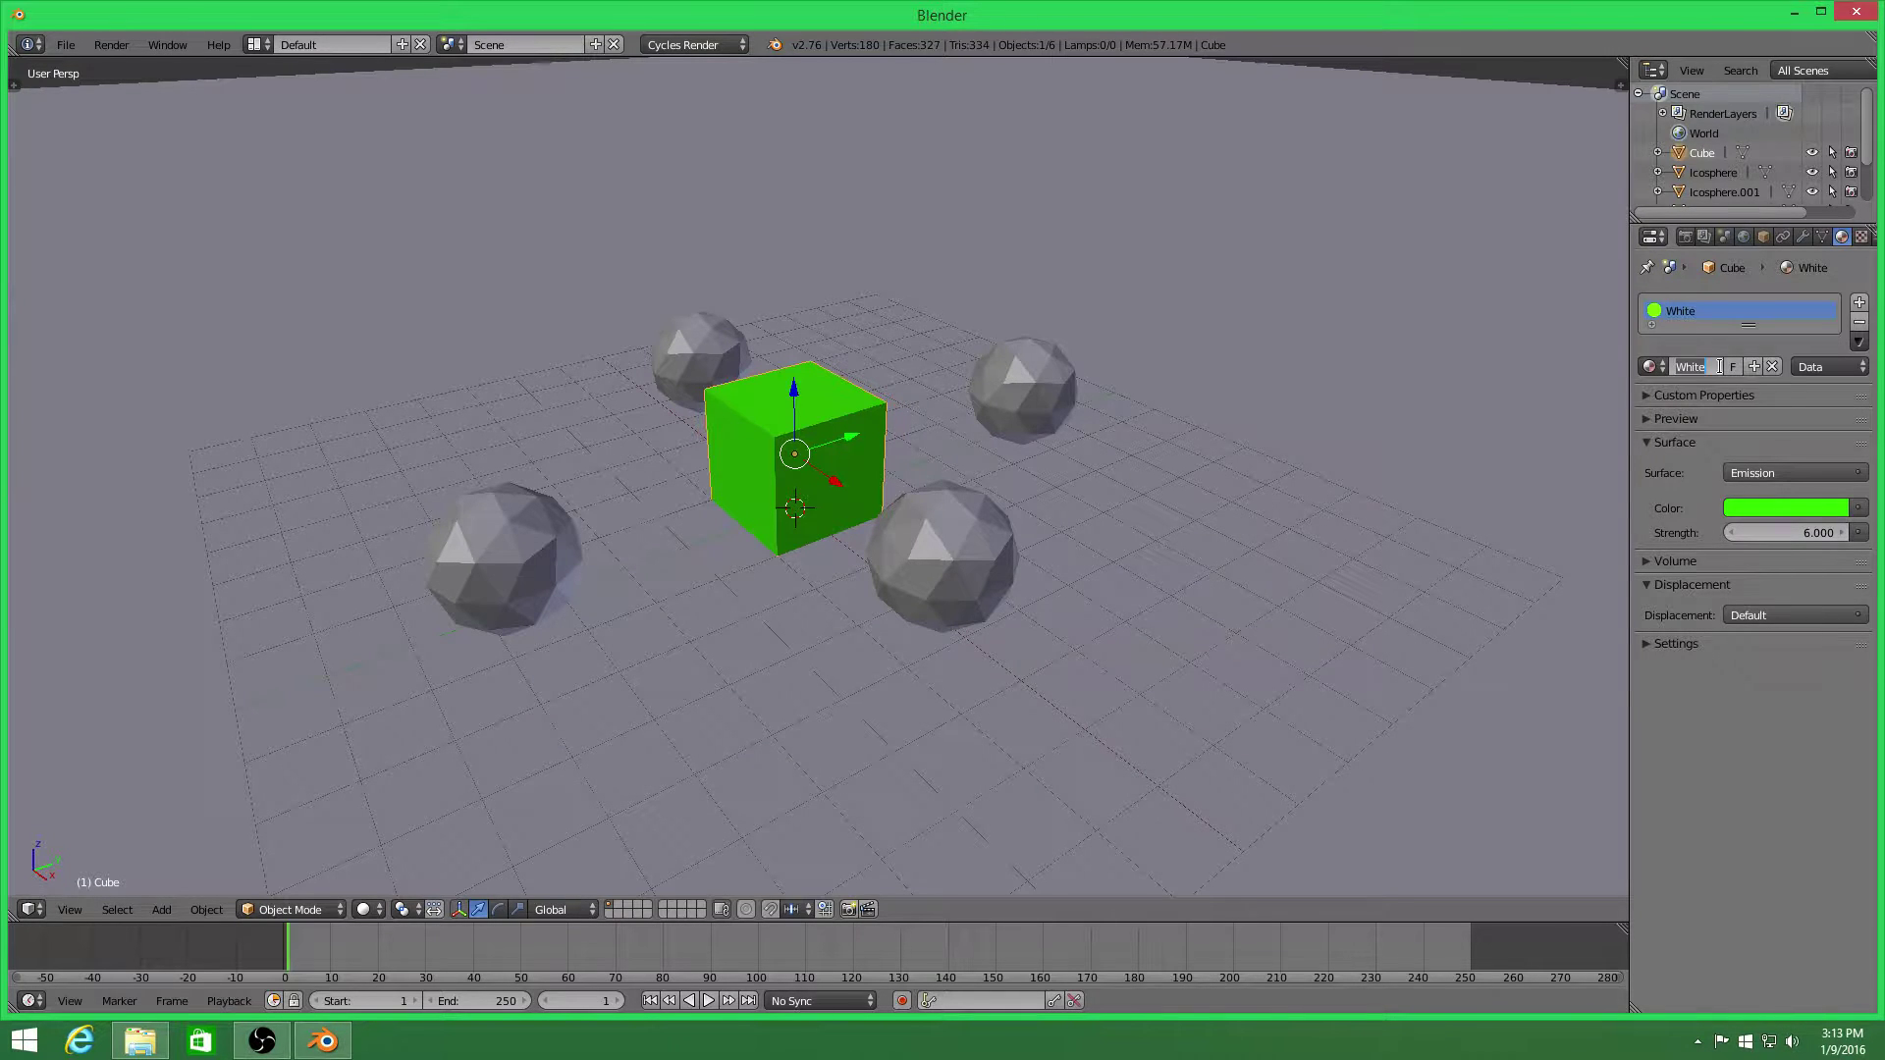
text(Green)
key(Return)
Add a camera and align it to the current view after a quick rendered preview
key(shift+z)
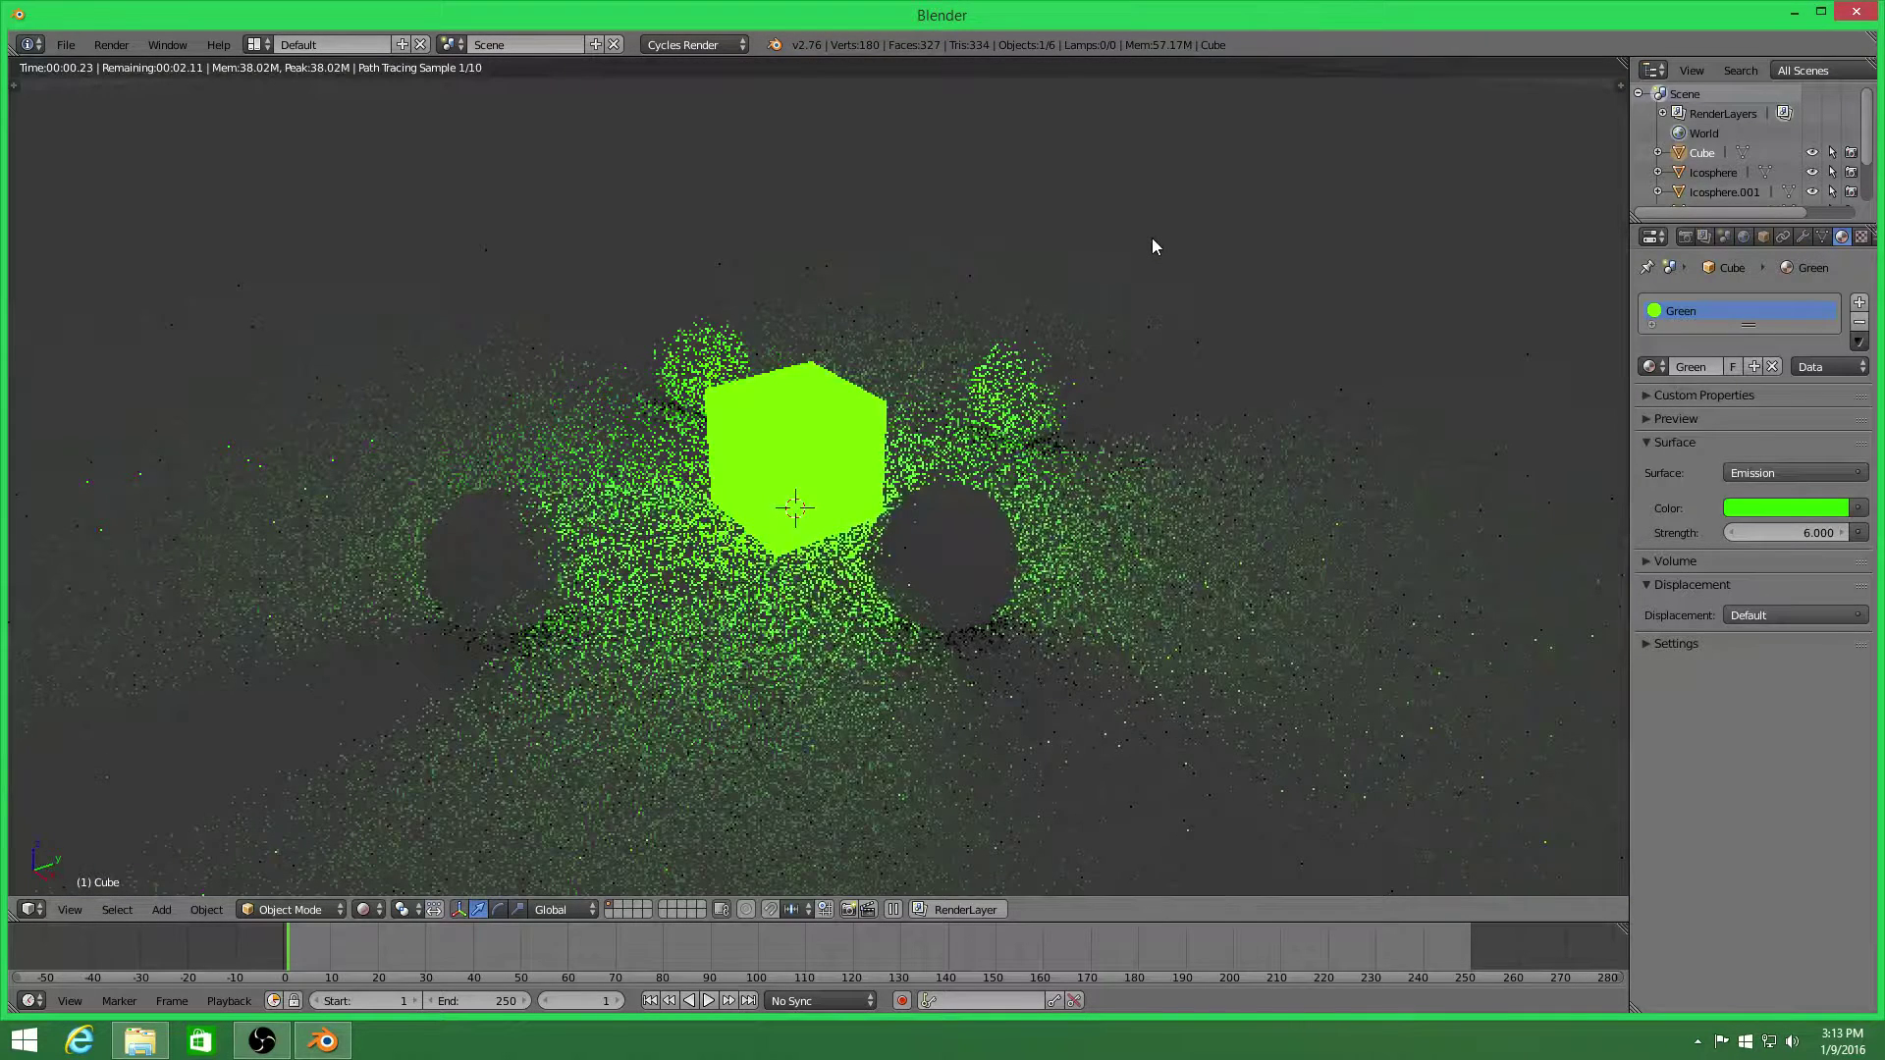
key(shift+z)
key(shift+a)
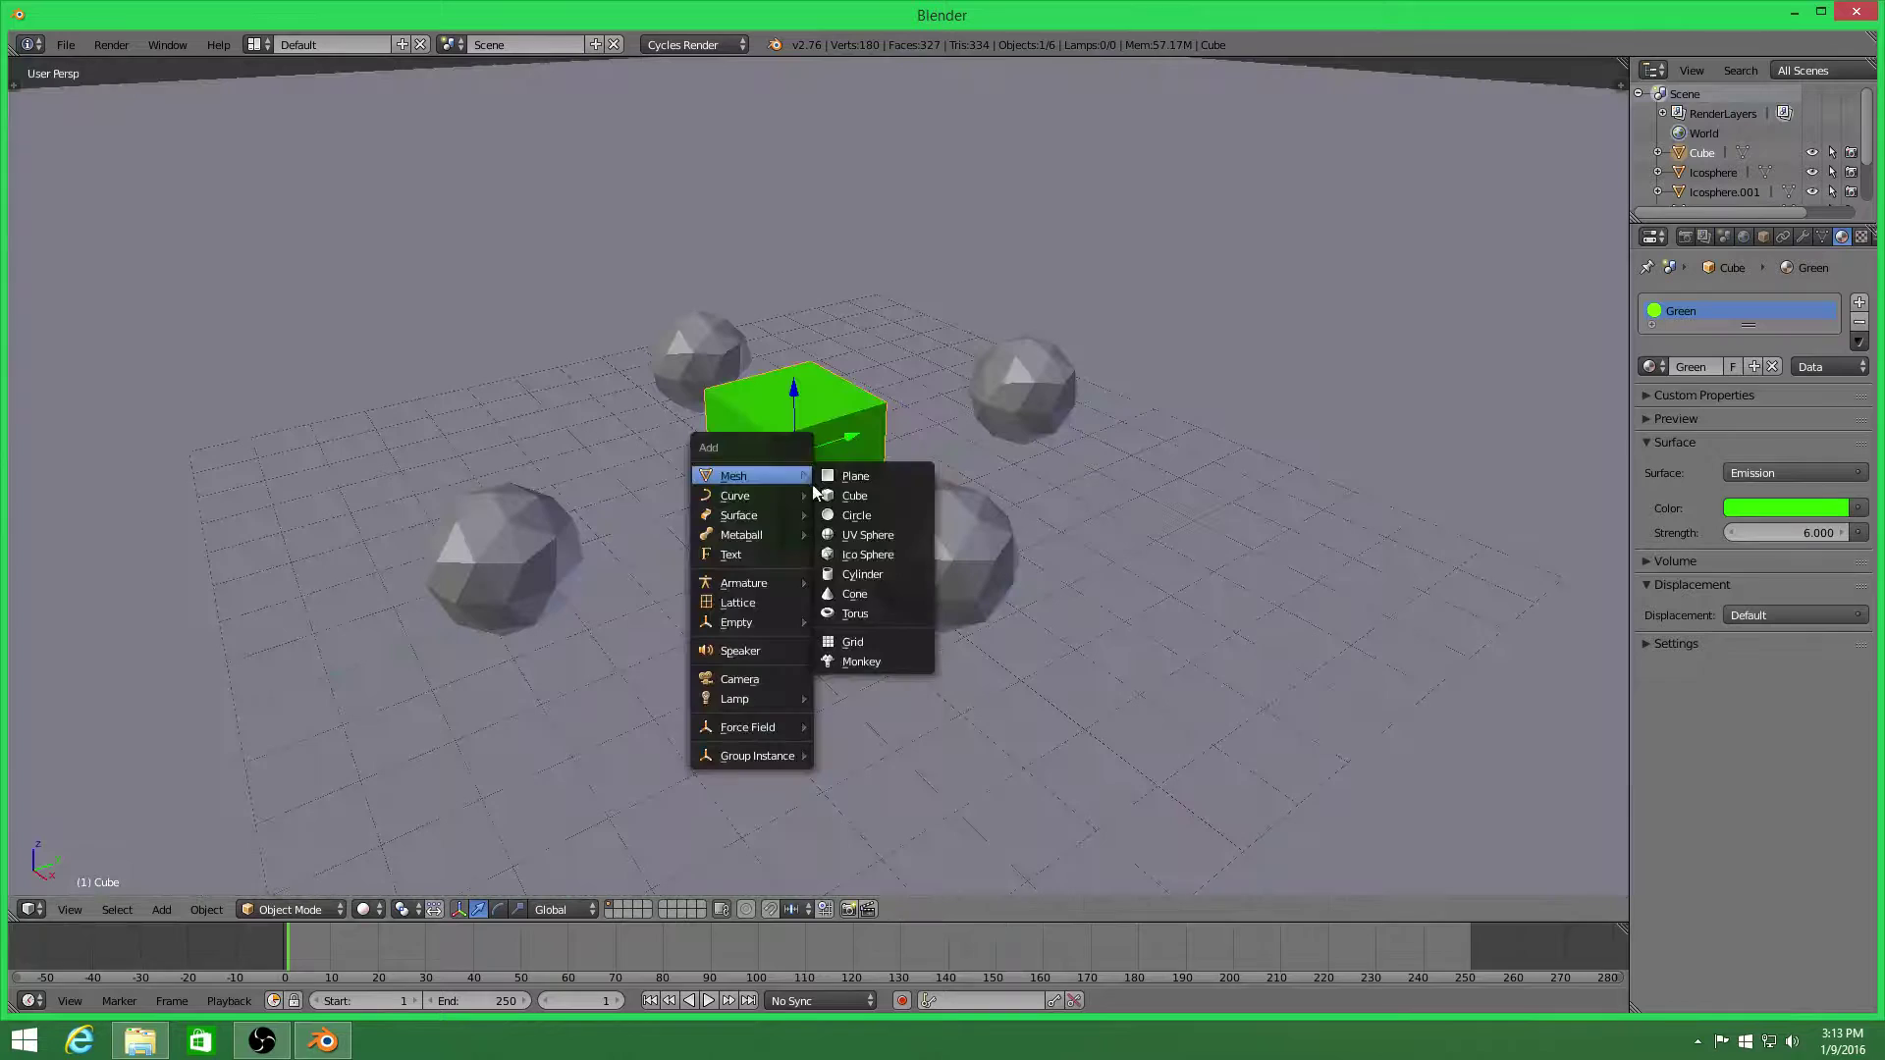
mouse_move(776, 697)
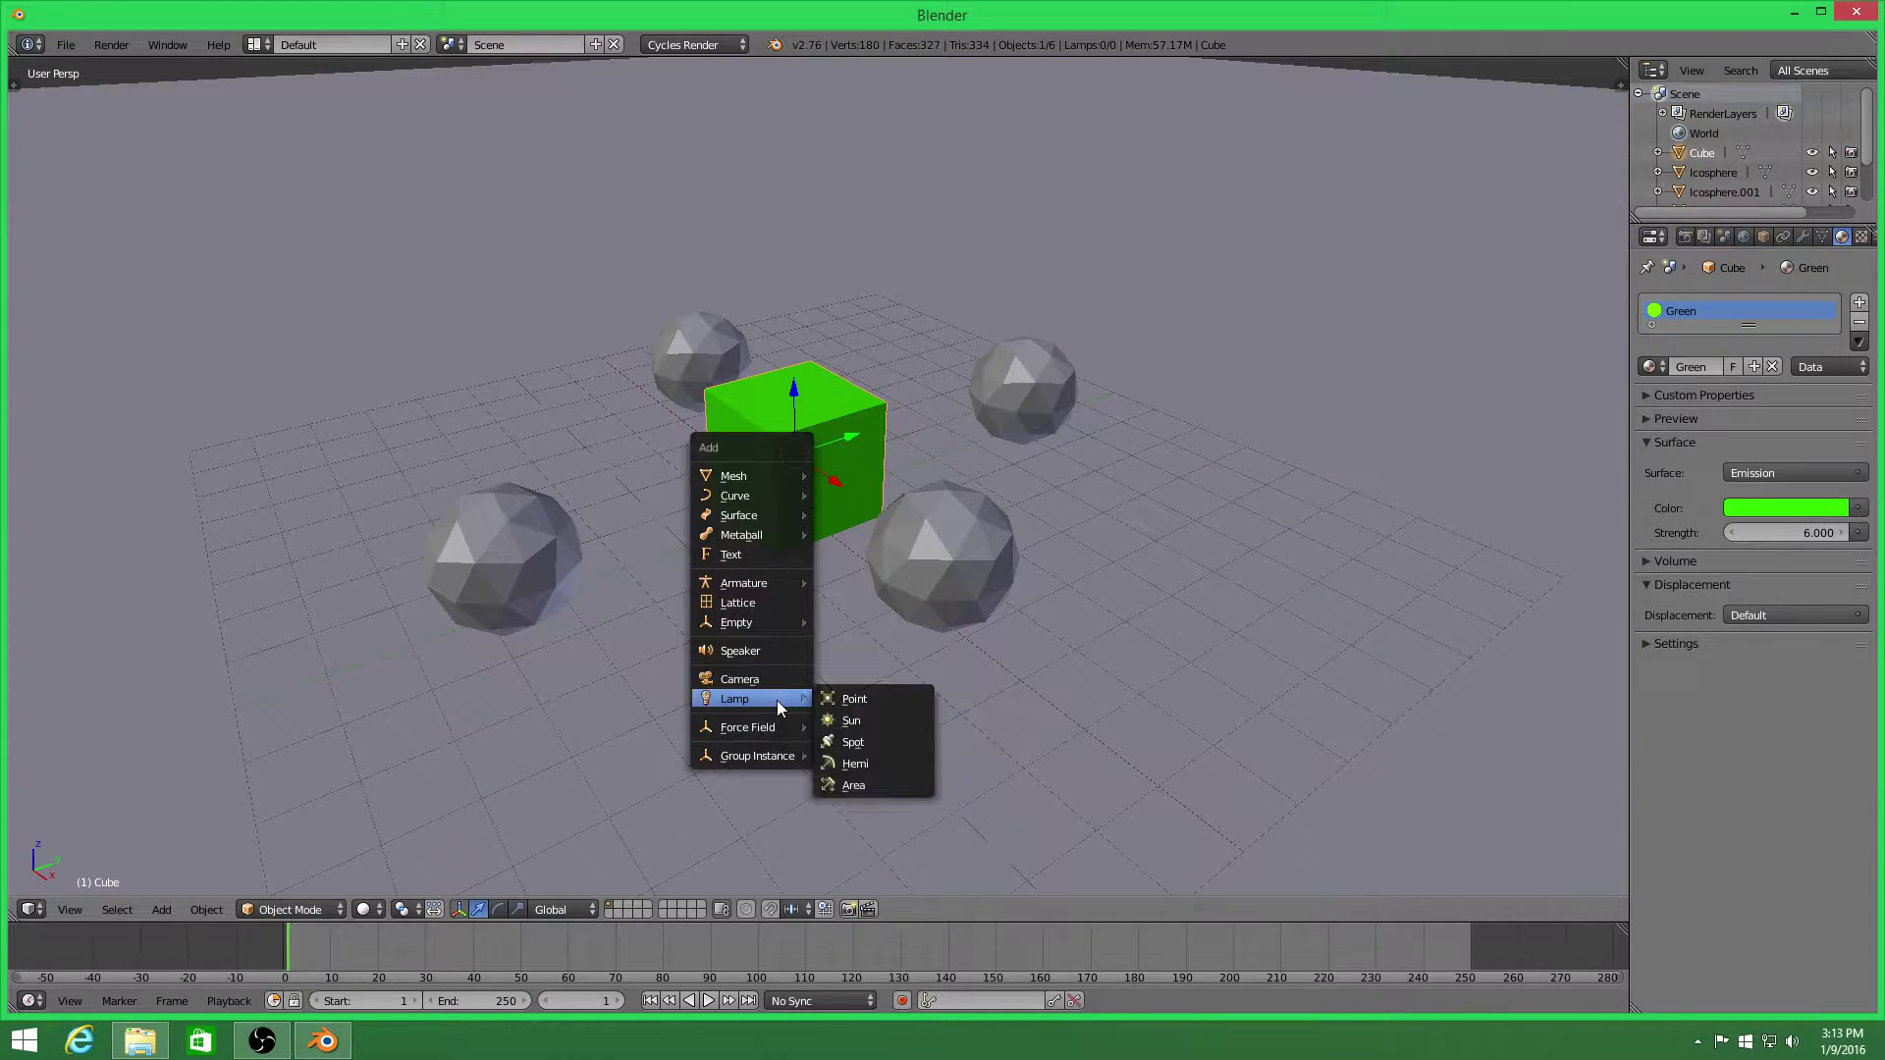
click(782, 684)
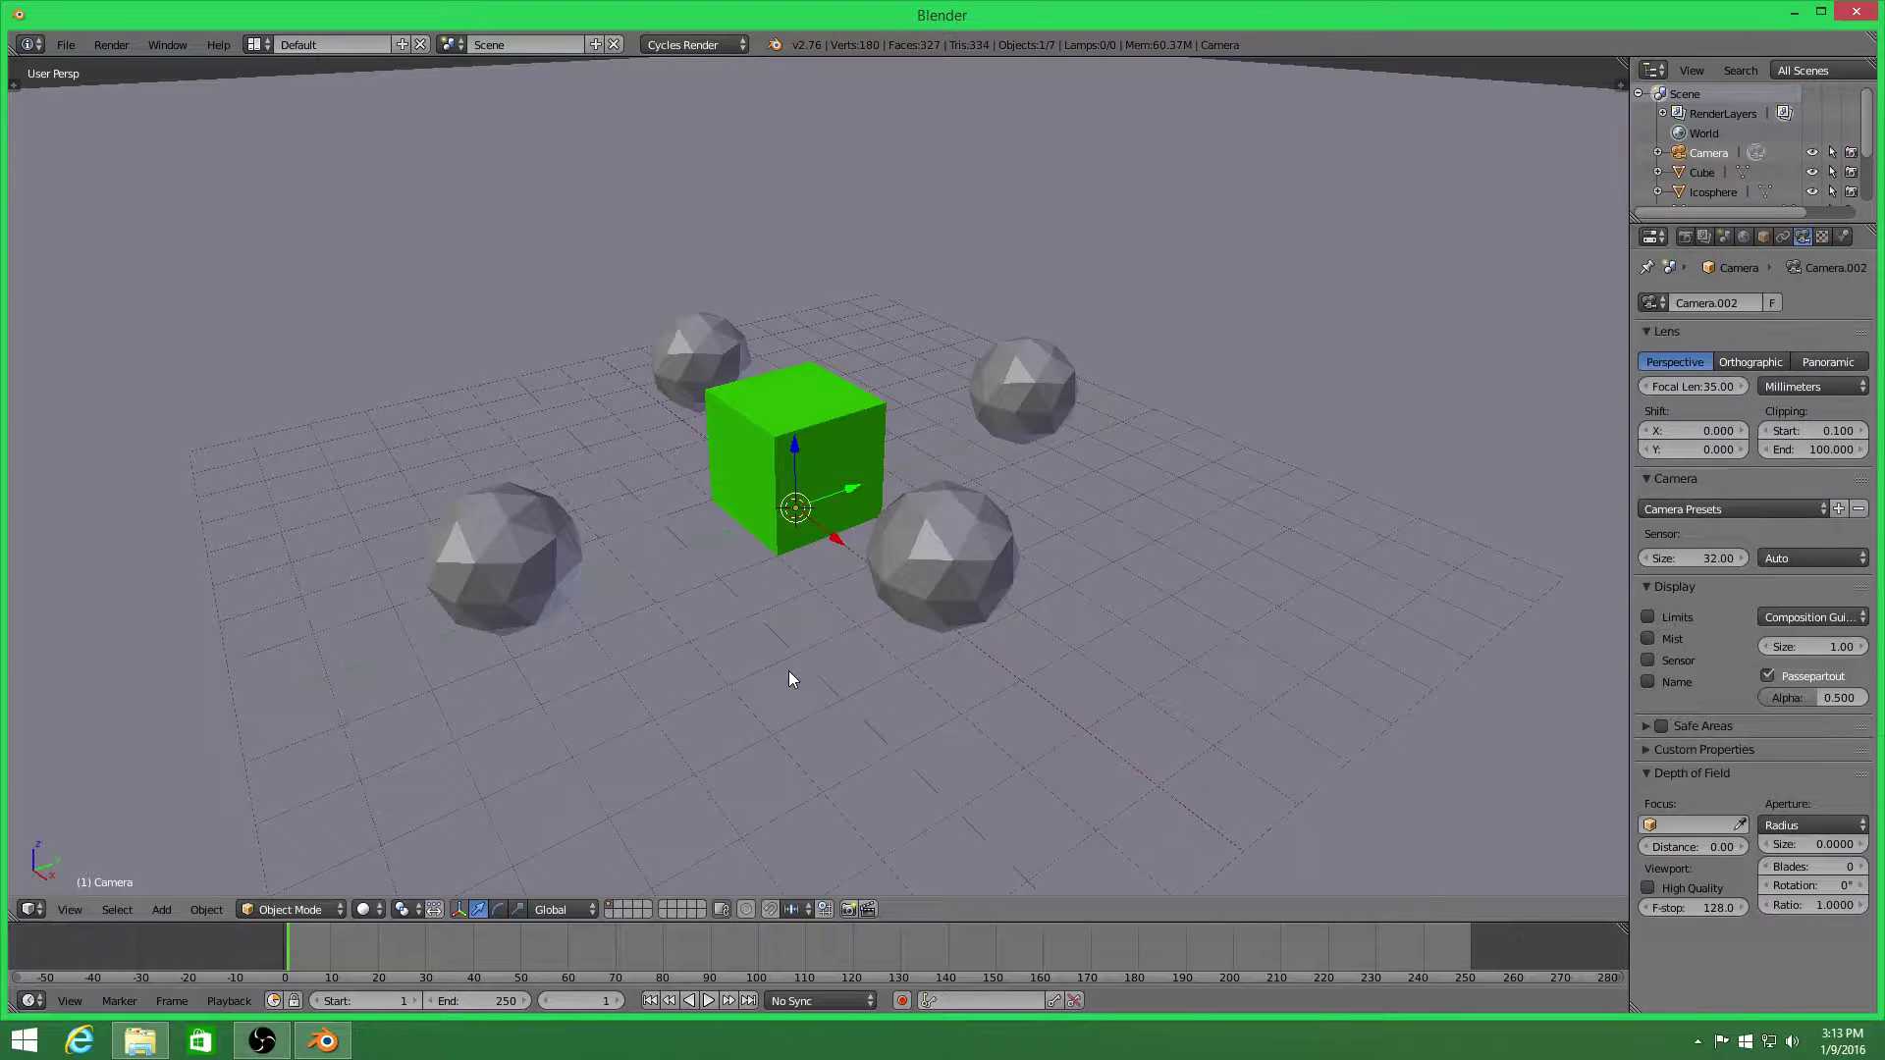
key(n)
key(n)
key(ctrl+alt+KP_0)
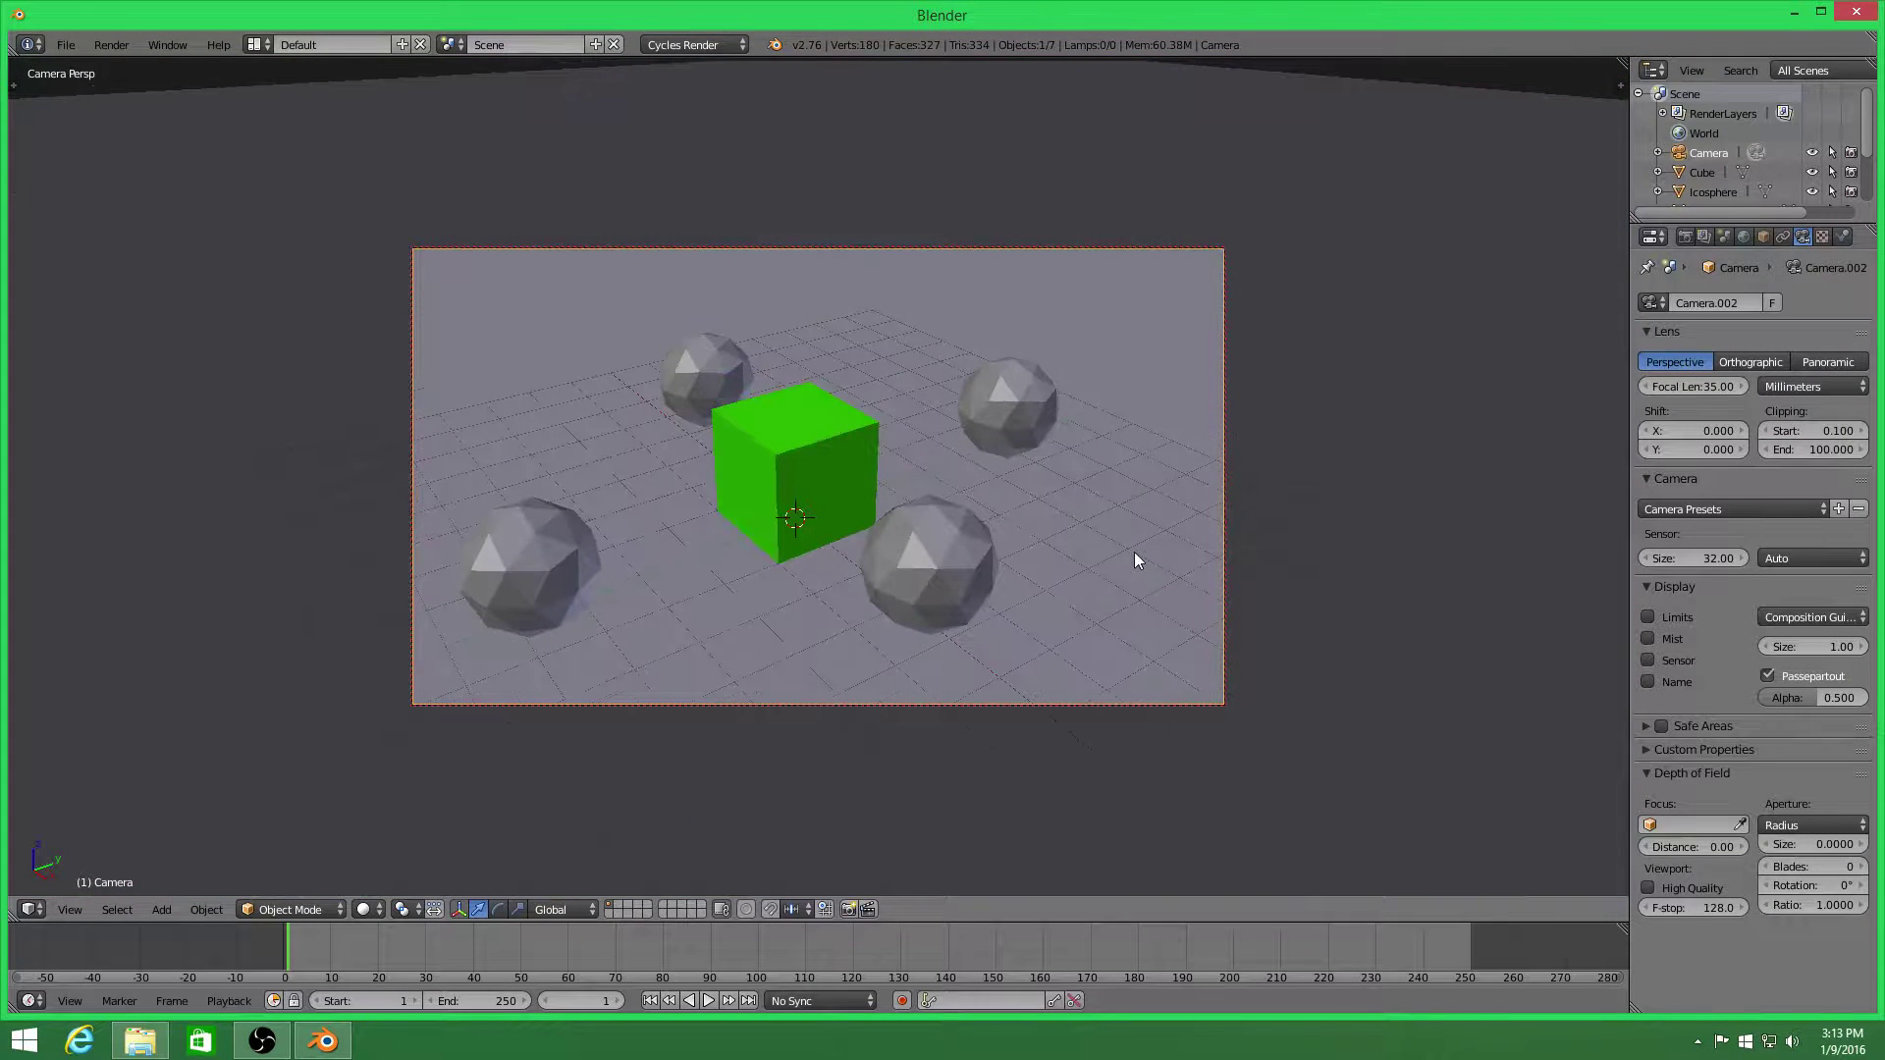
Move the front-left and back-left icospheres along the Y axis for better framing
right_click(577, 535)
drag(616, 552, 655, 542)
key(a)
shift+middle_drag(944, 438, 1022, 426)
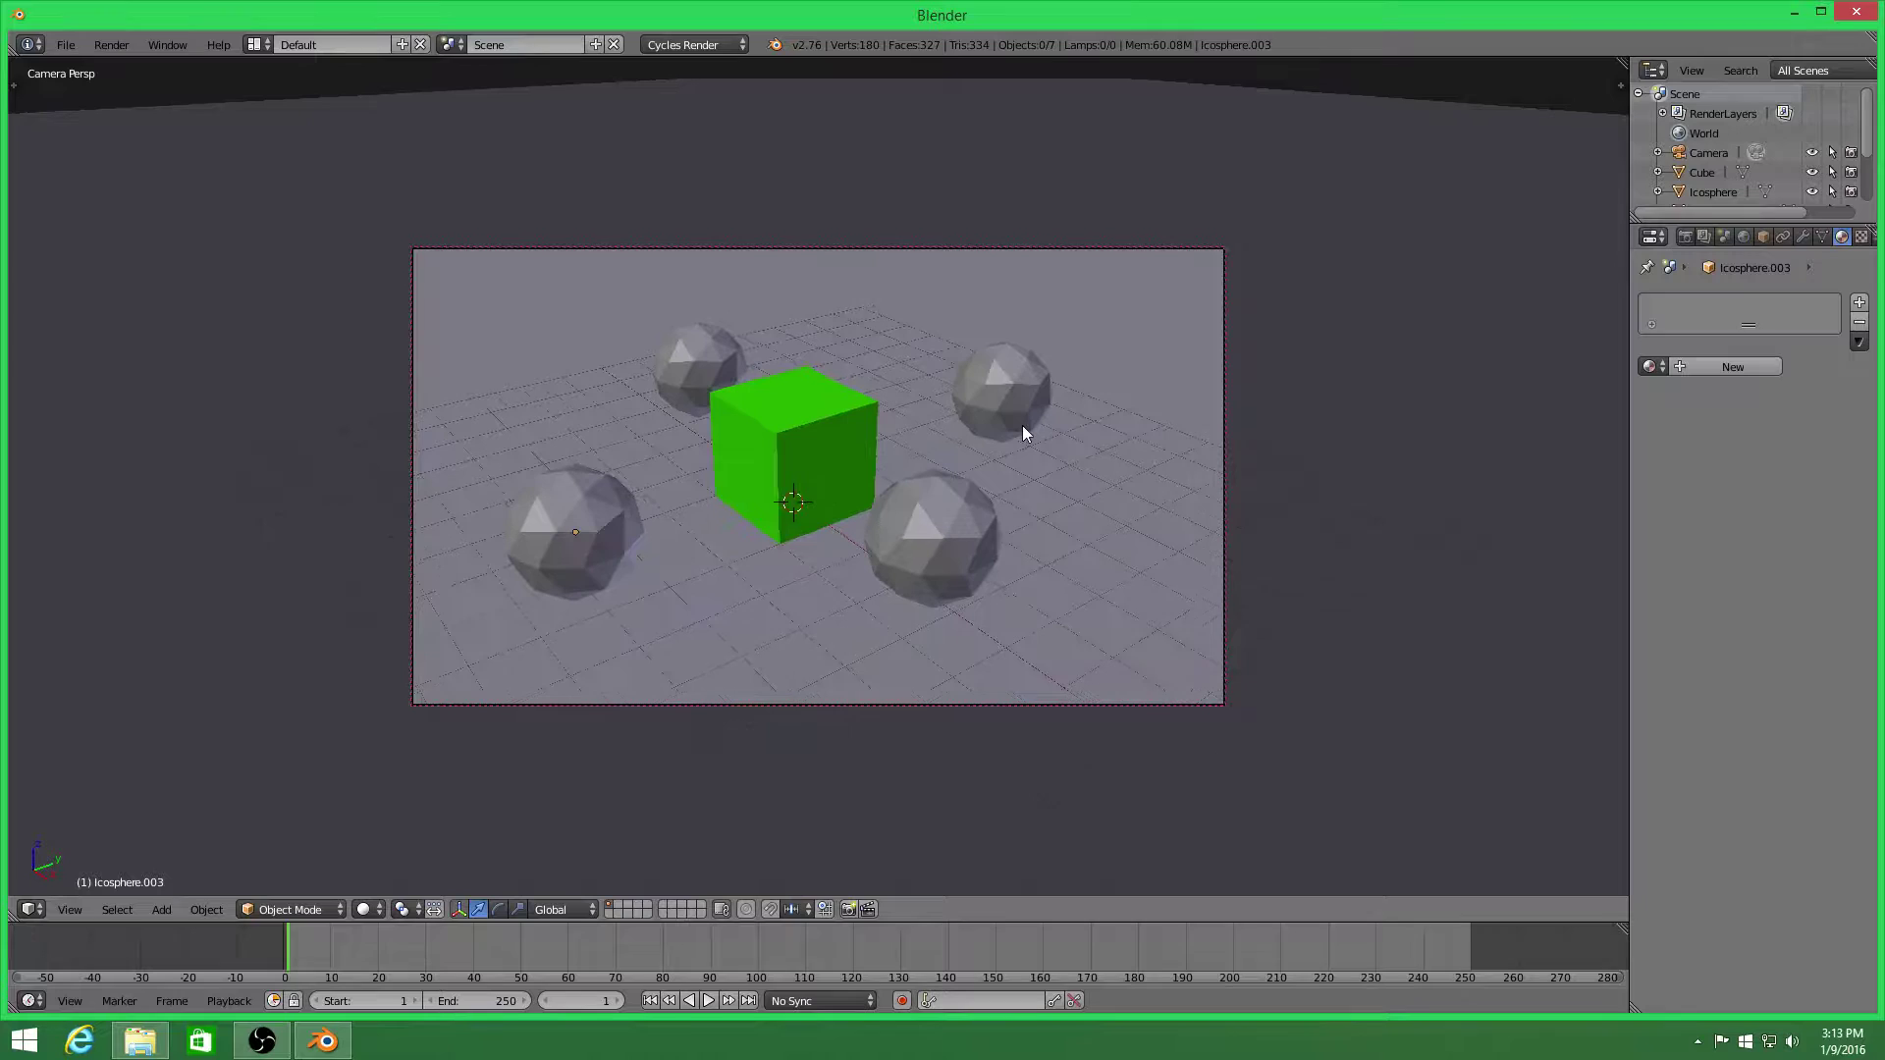
right_click(690, 376)
key(g)
key(y)
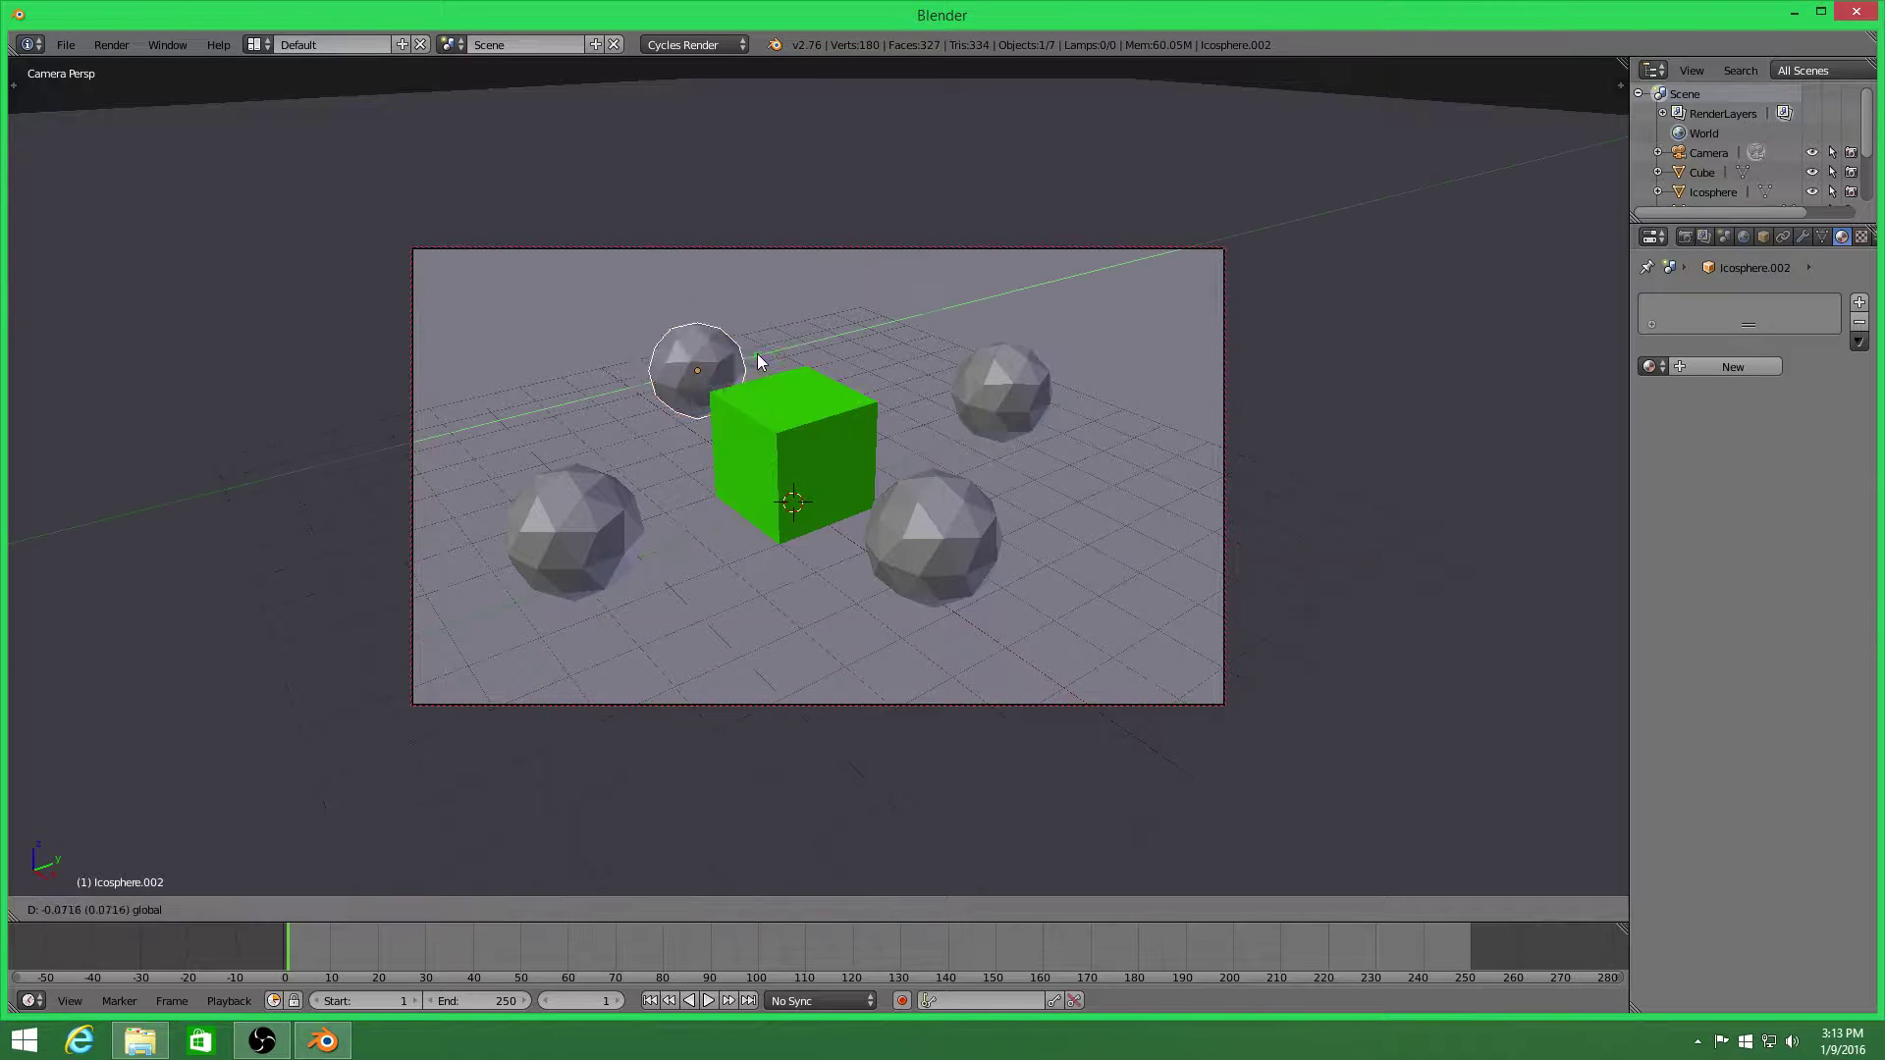
click(740, 375)
key(a)
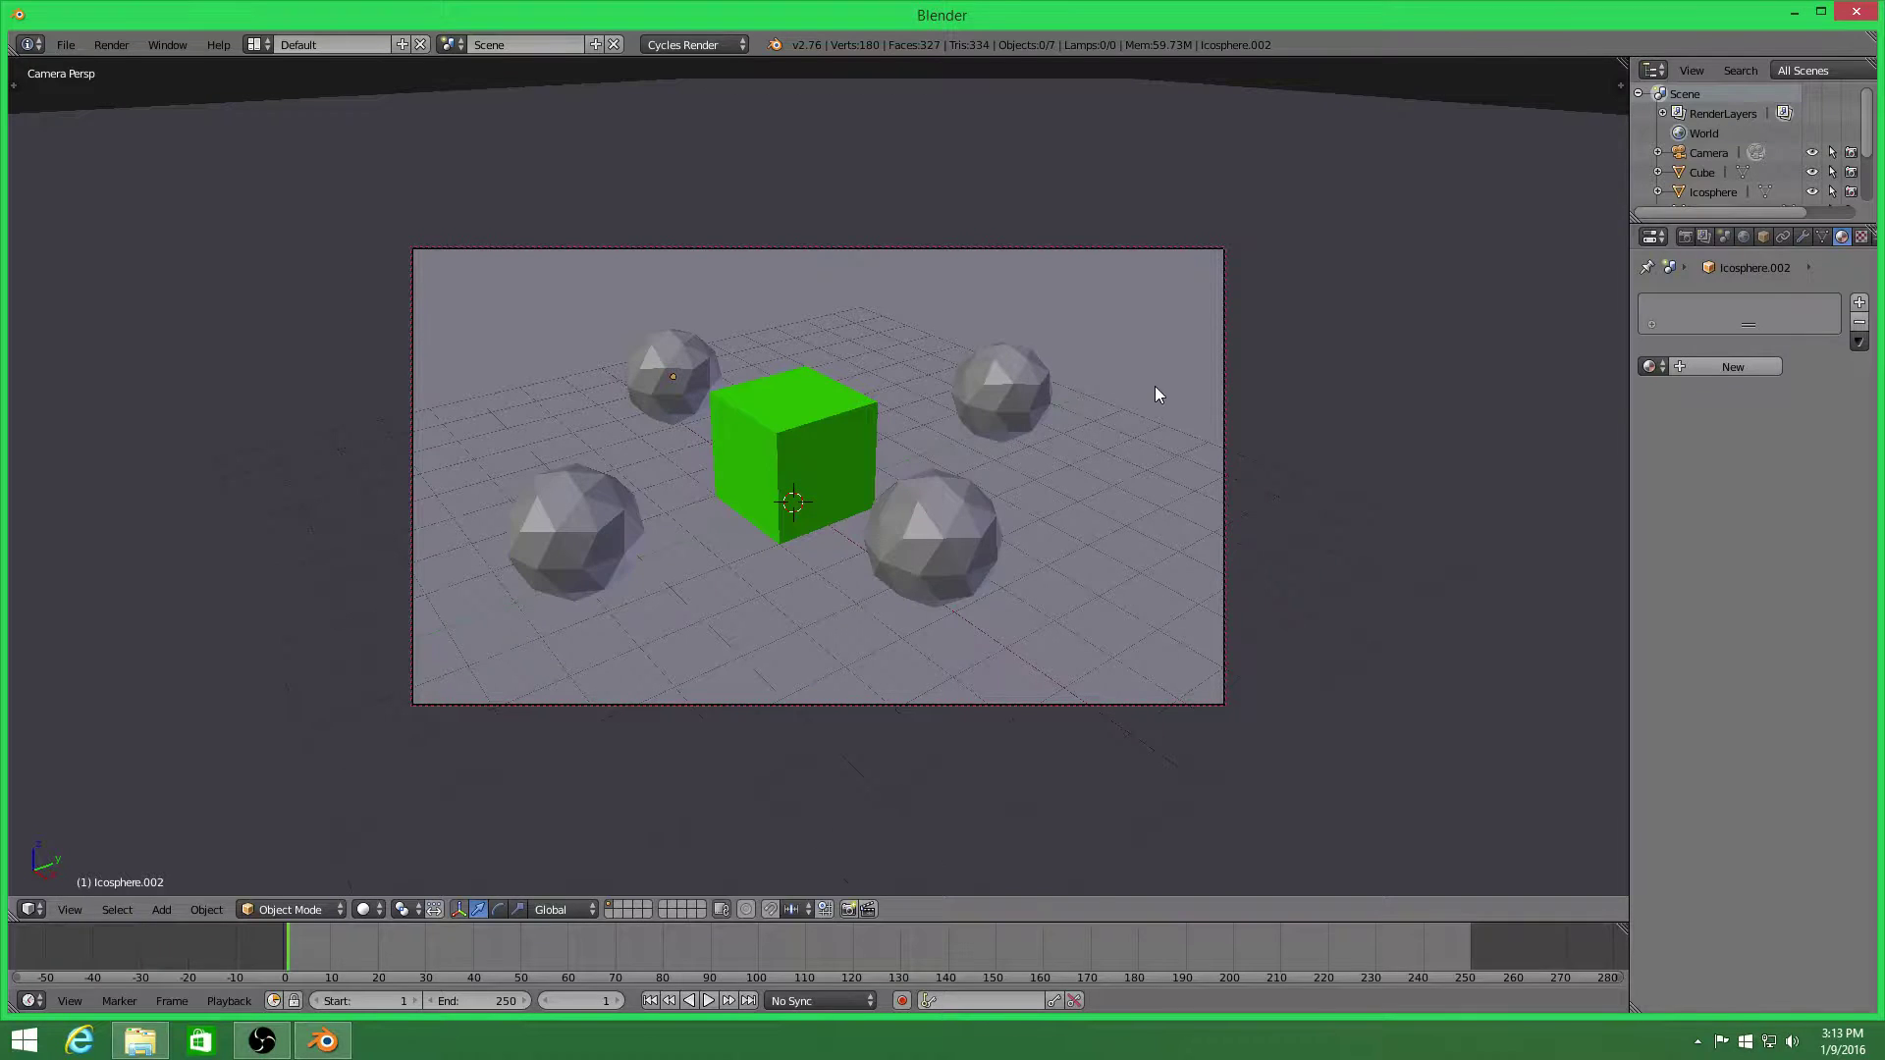
Render the camera shot in Cycles with F12 and set render samples to 100
key(F12)
click(1684, 236)
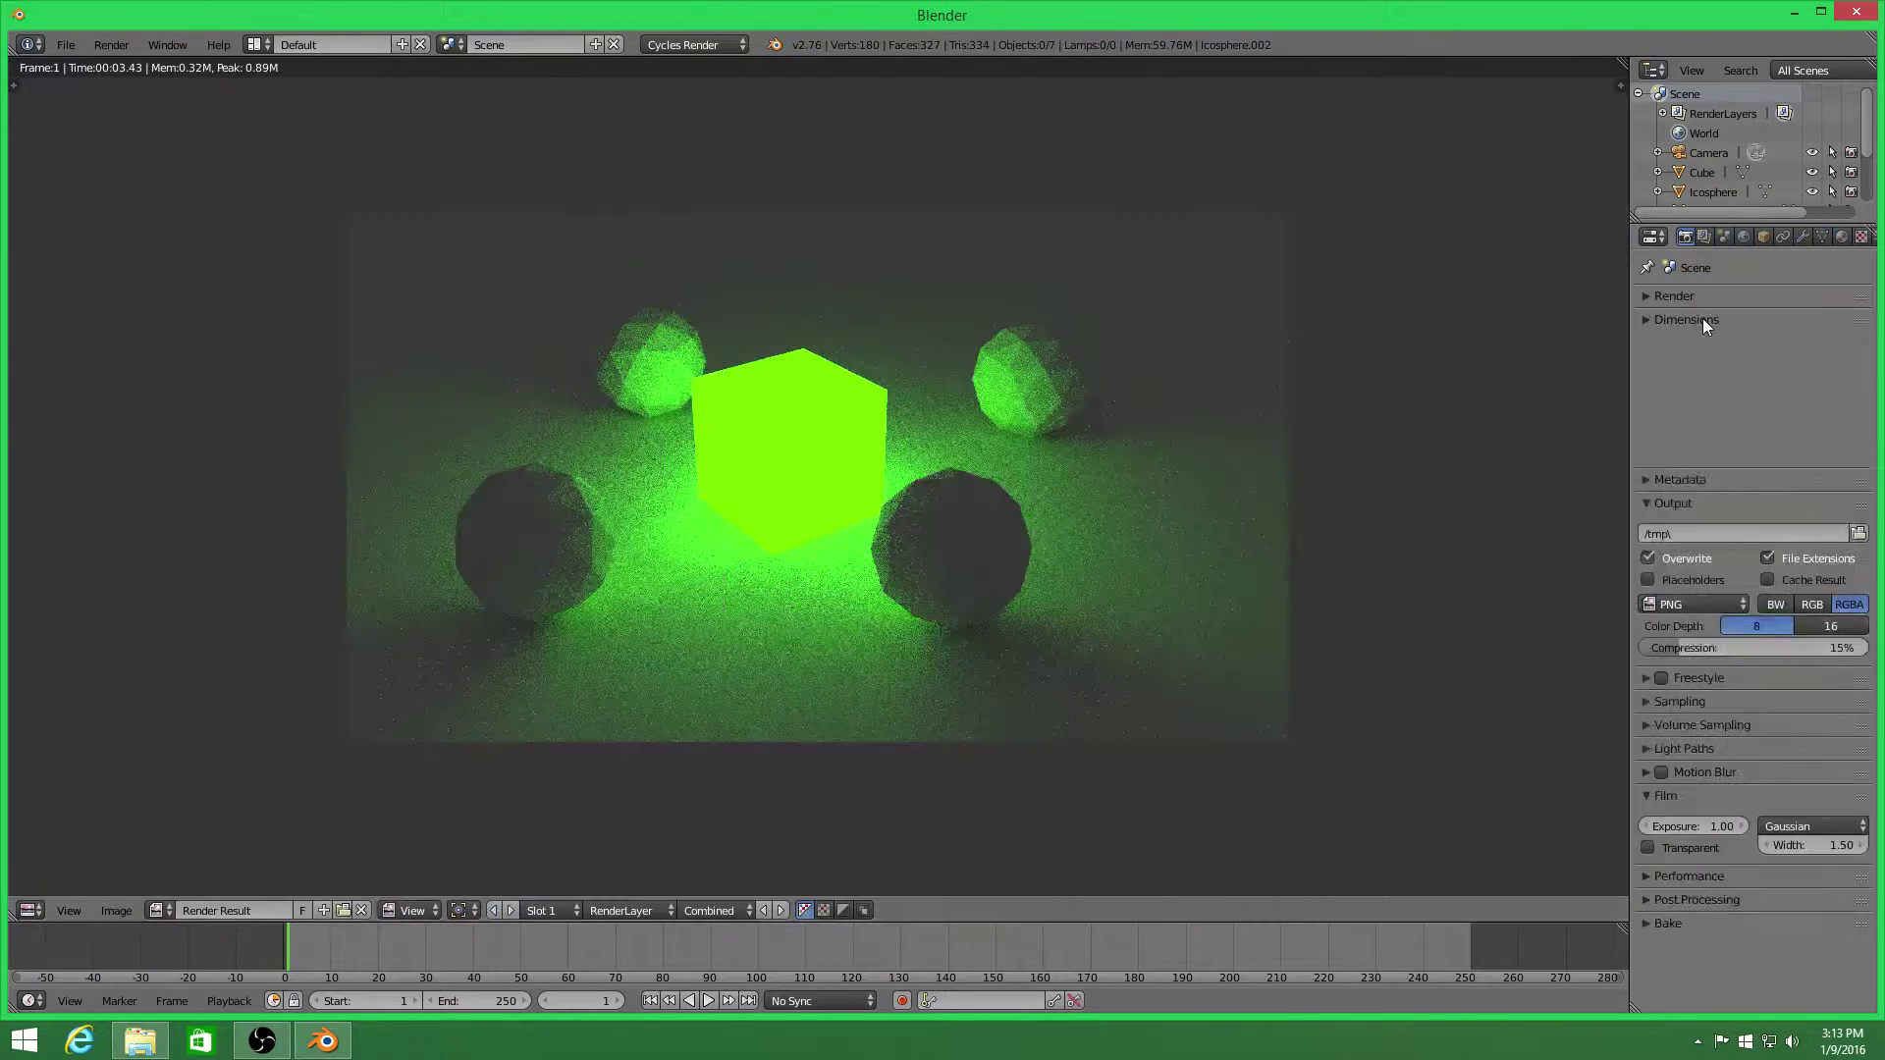
click(1700, 368)
click(1681, 566)
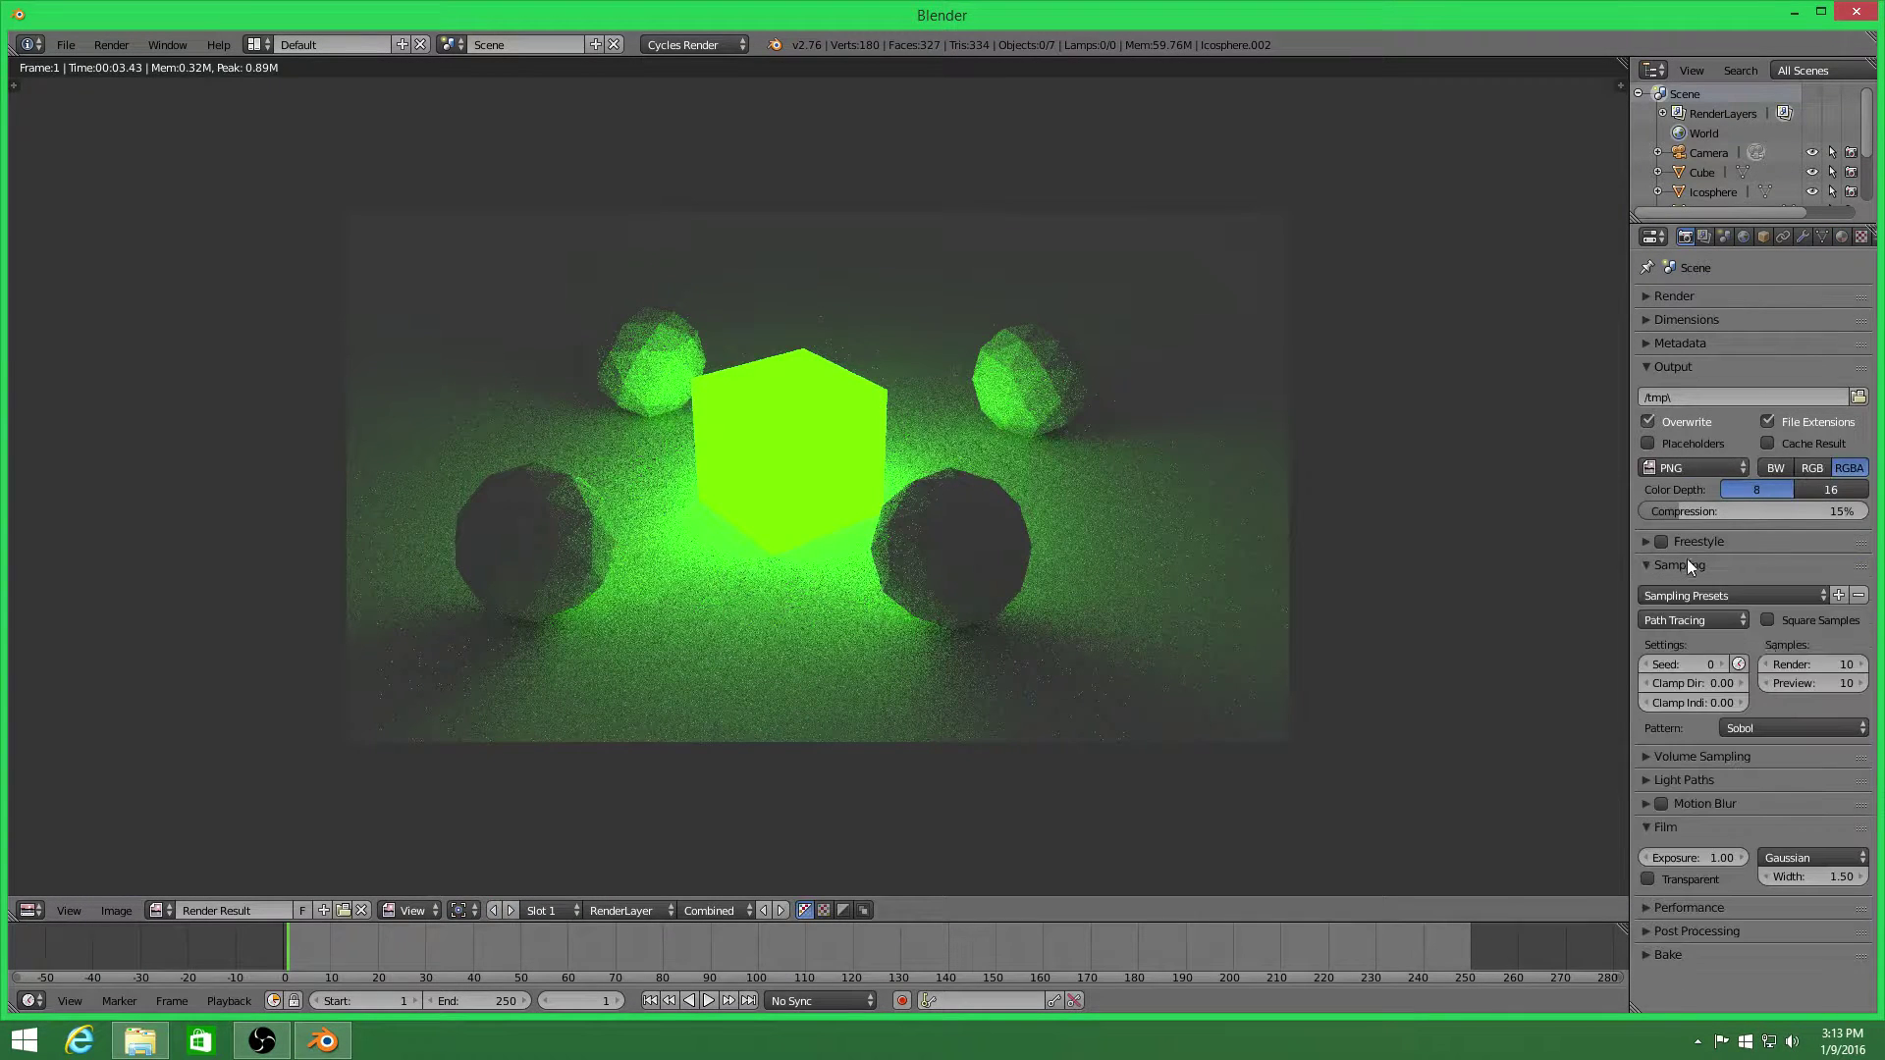
click(1804, 664)
text(100)
key(Return)
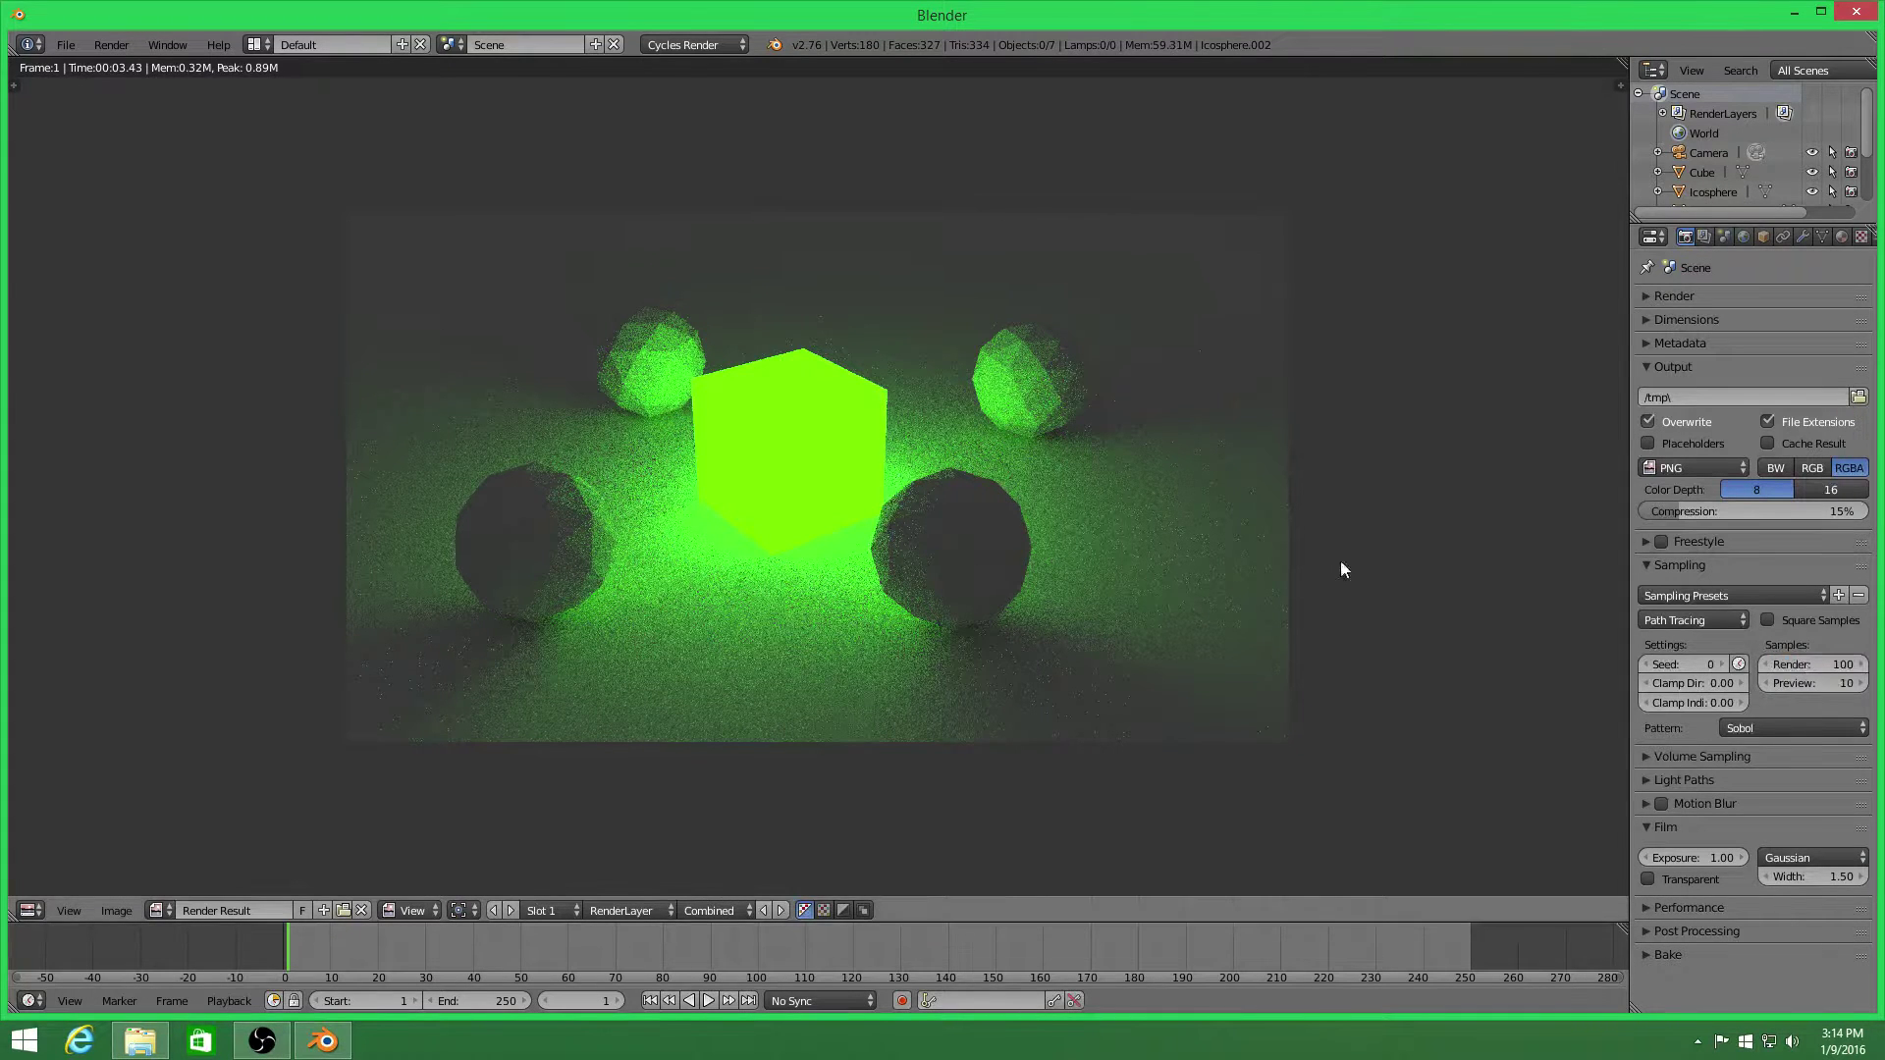